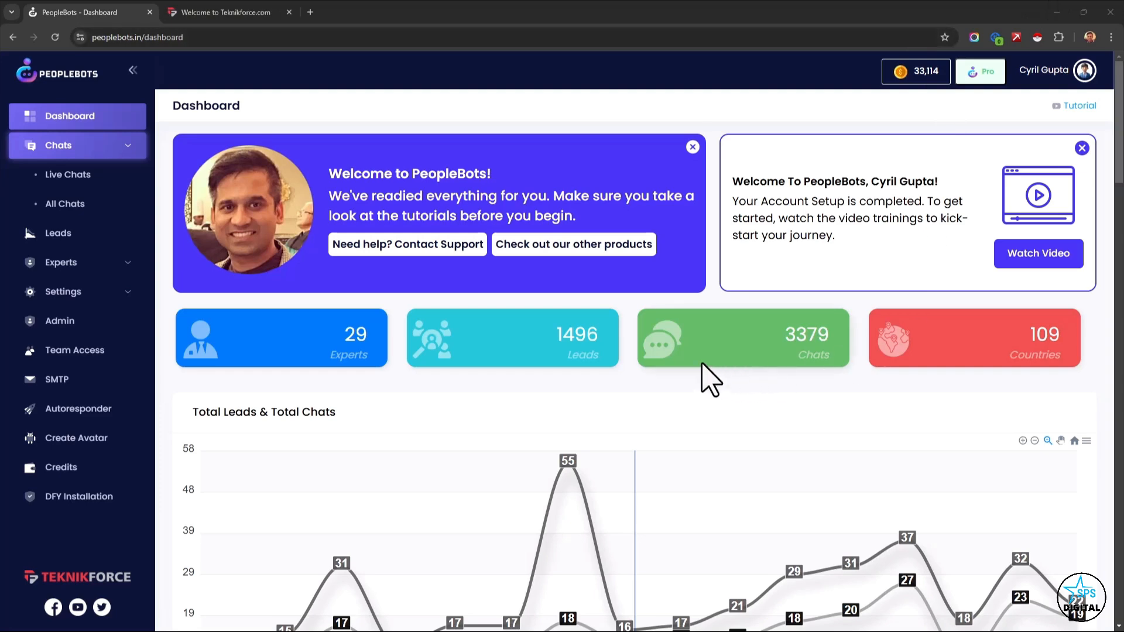
Switch to the Teknikforce website, open its chat widget and submit the visitor's name and email.
scroll(710, 380, down, 1)
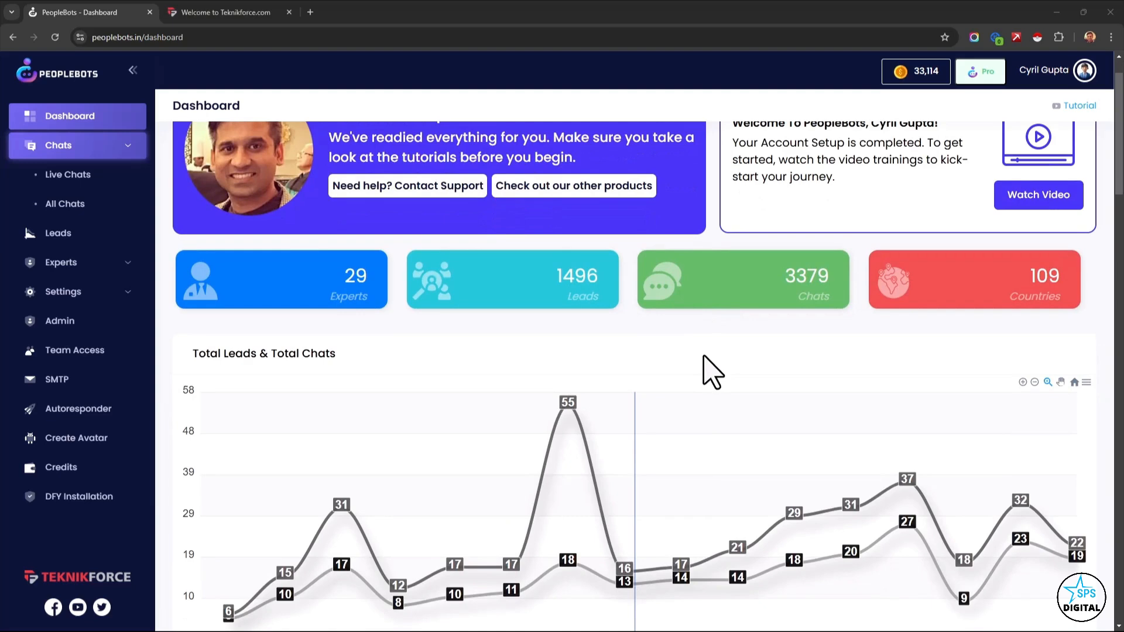
scroll(713, 374, up, 1)
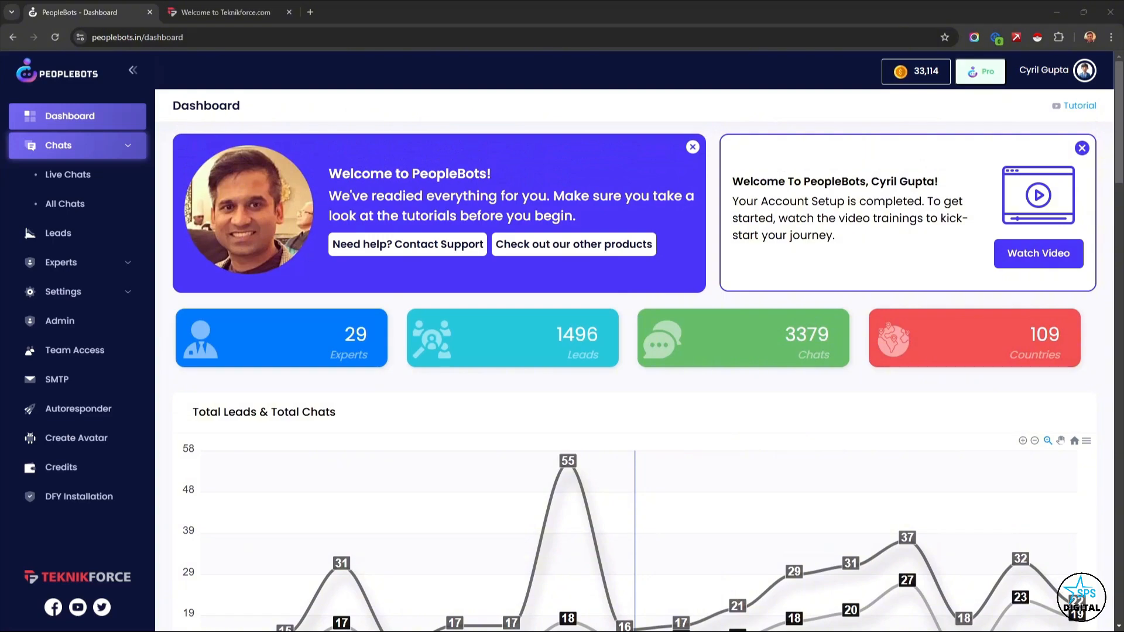
click(264, 13)
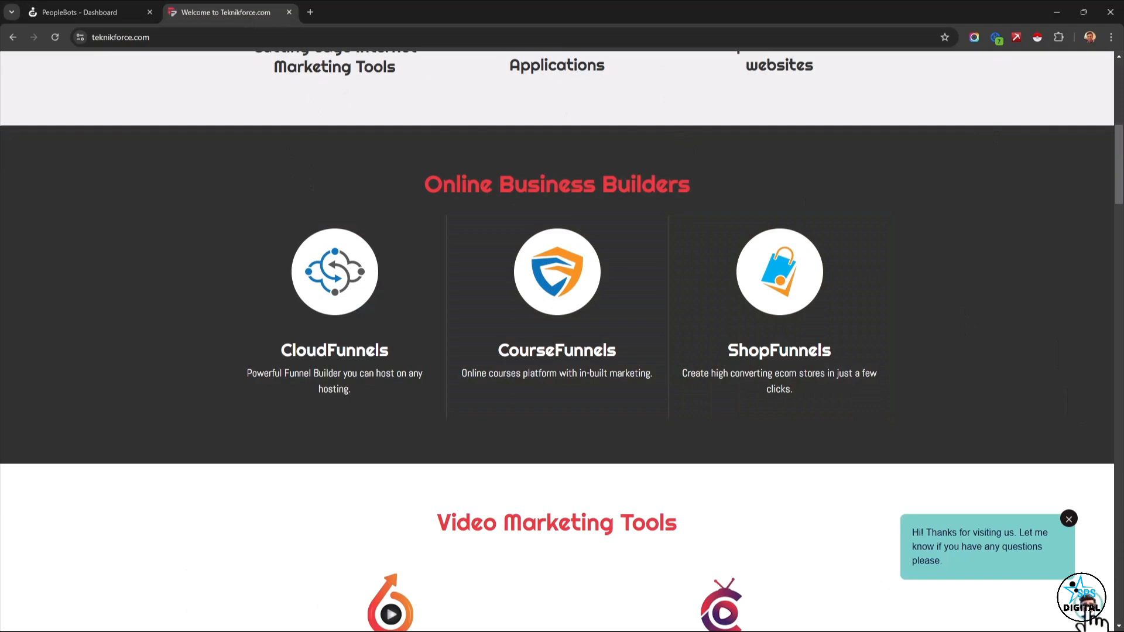
click(1007, 544)
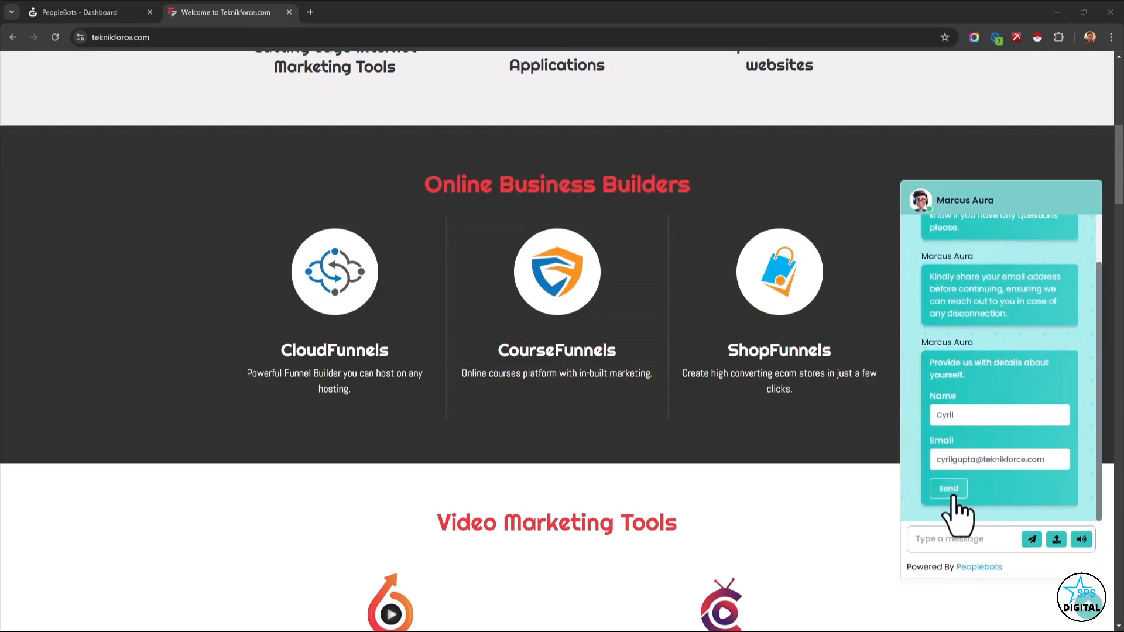
click(953, 490)
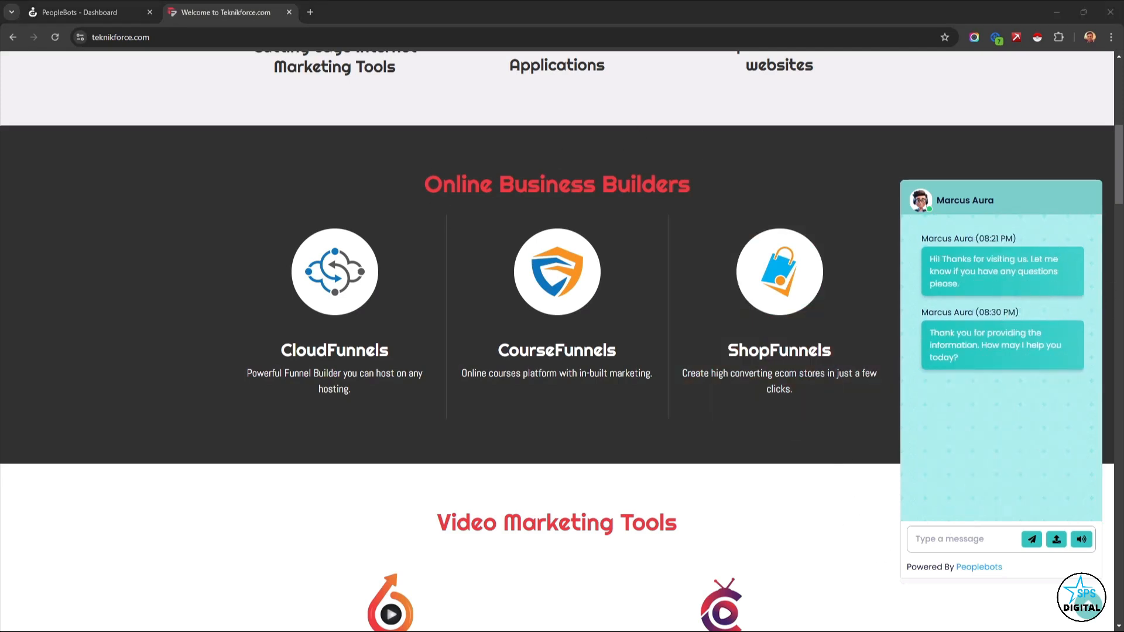
Ask the website chatbot "Can you tell me more about Peoplebots?" and read through its reply.
click(969, 539)
text(Can you tell me more about Peoplebots?)
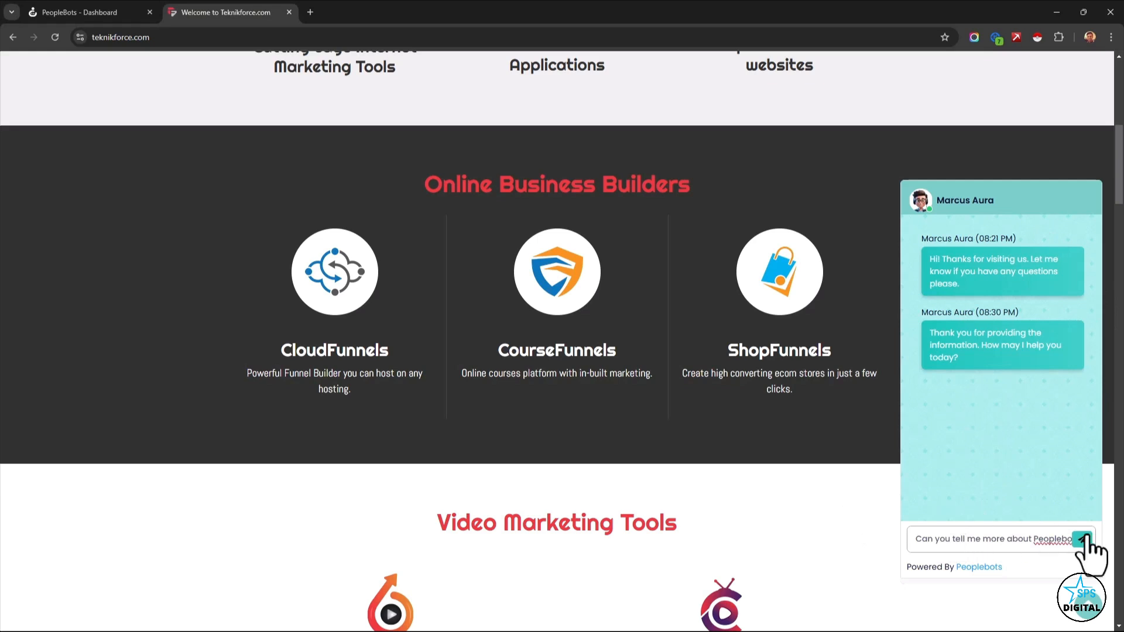
click(1080, 539)
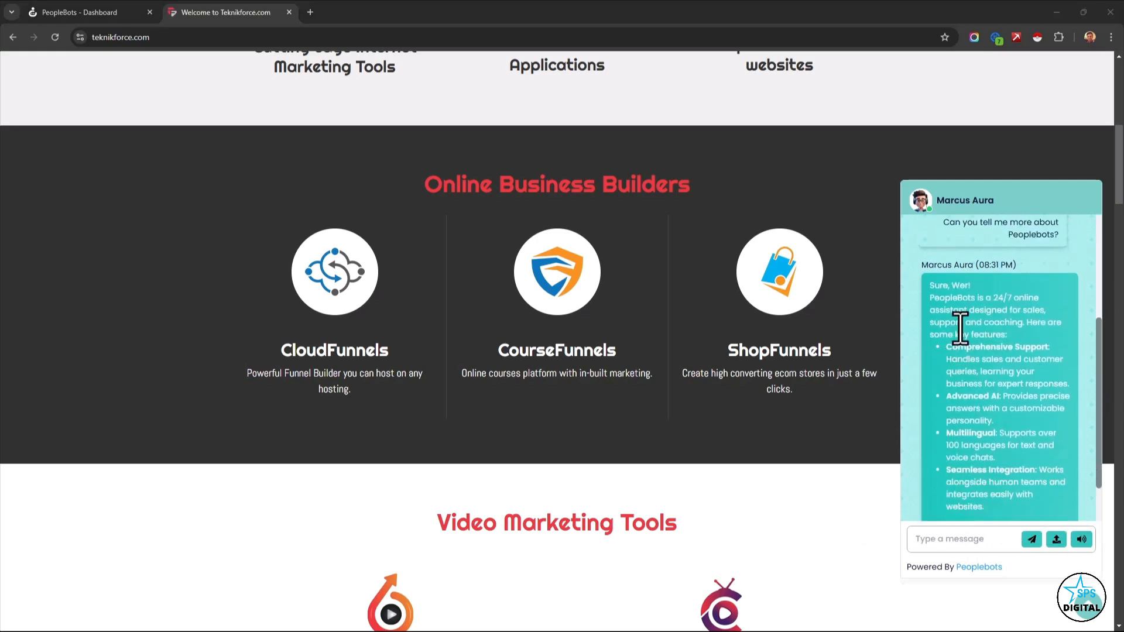
drag(959, 327, 1012, 453)
click(1011, 453)
scroll(1019, 468, down, 1)
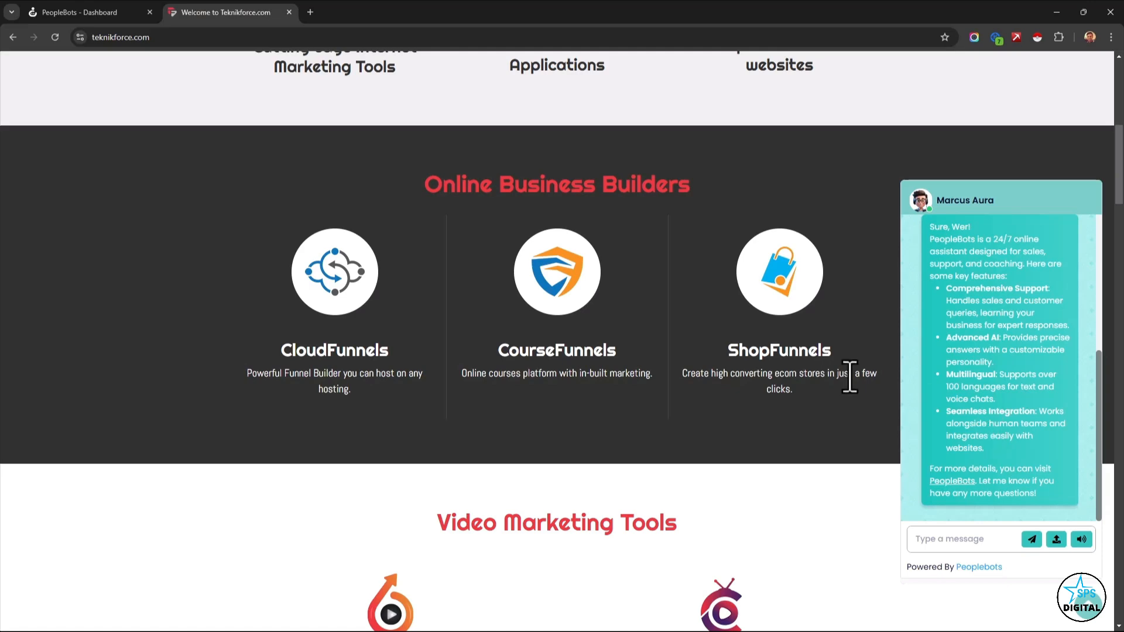
scroll(304, 164, up, 2)
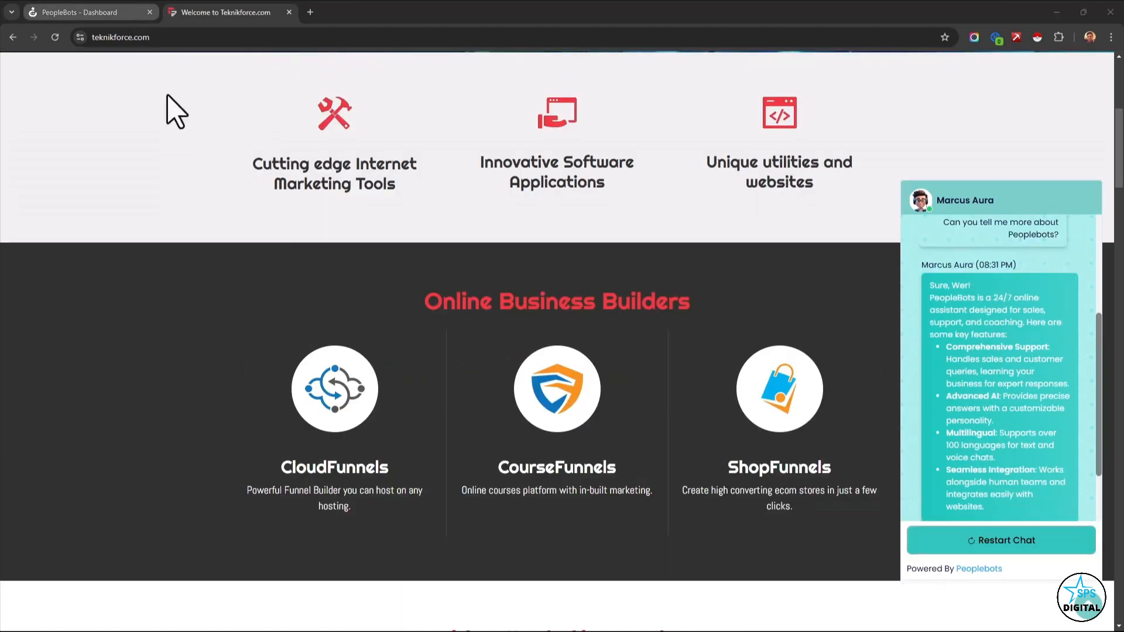
Return to the PeopleBots dashboard and review the experts, leads, chats and countries totals and the leads and chats chart.
key(ctrl+shift+Tab)
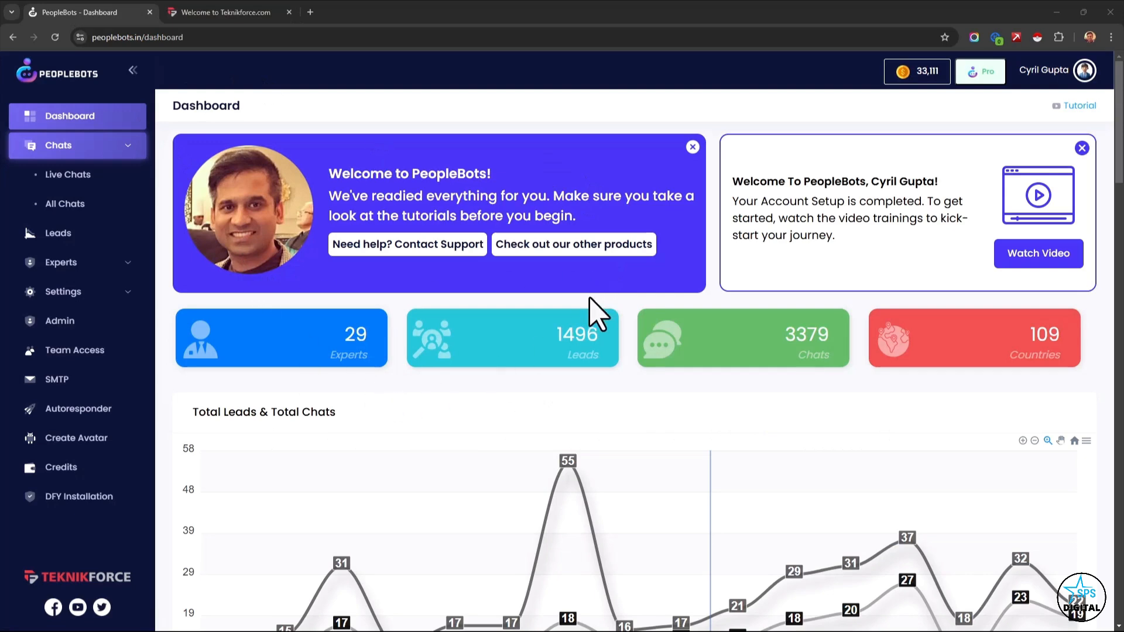
scroll(514, 334, down, 1)
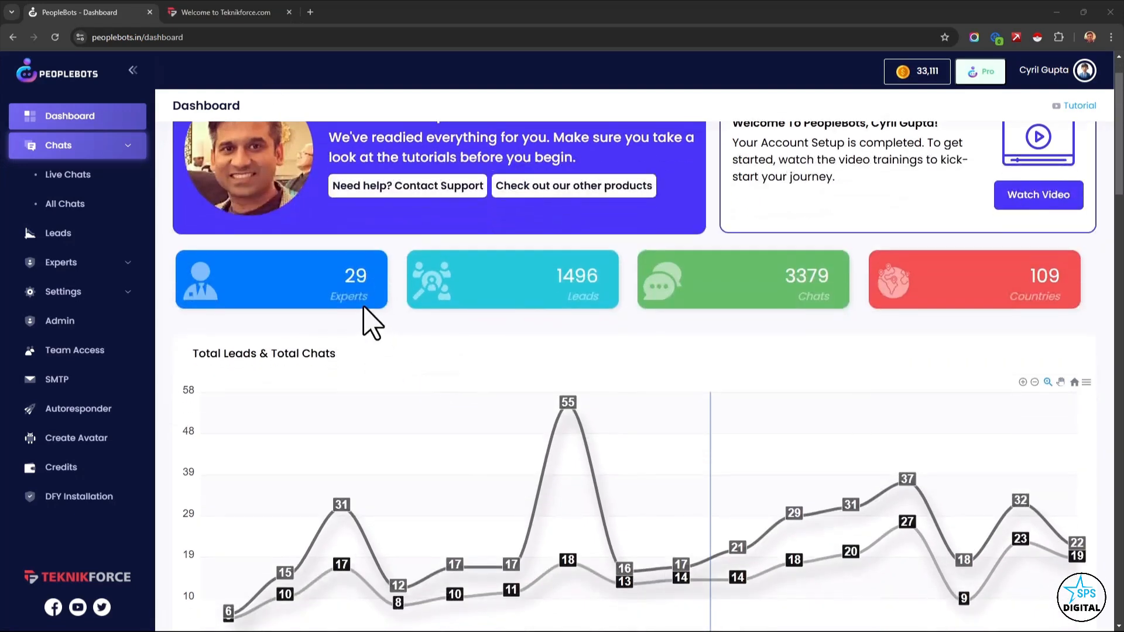
drag(349, 280, 365, 302)
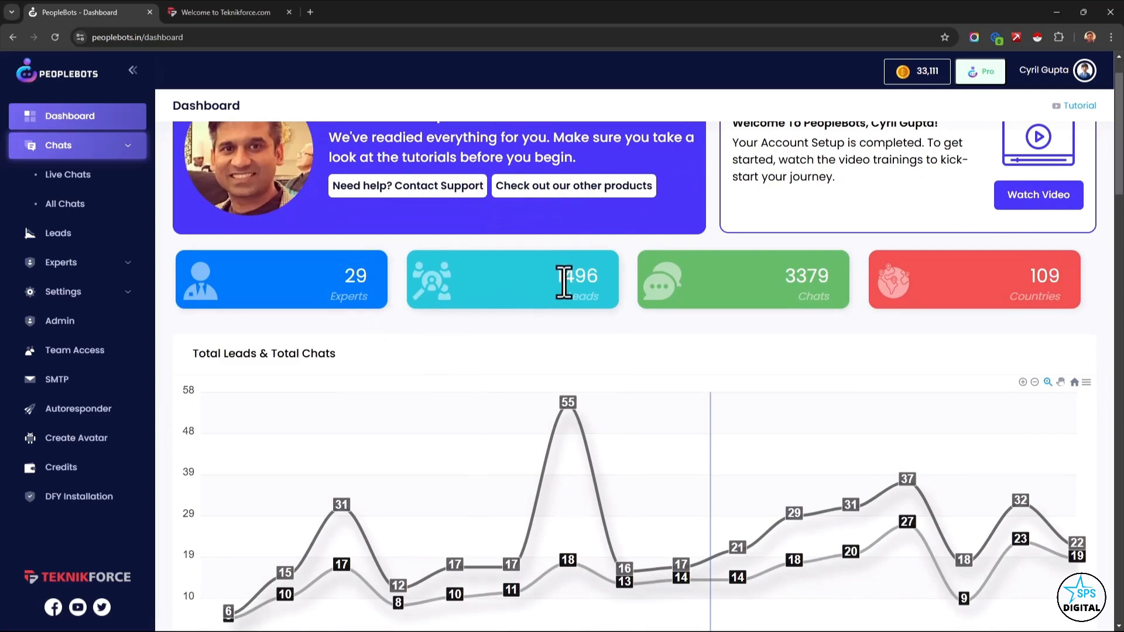
drag(563, 279, 597, 322)
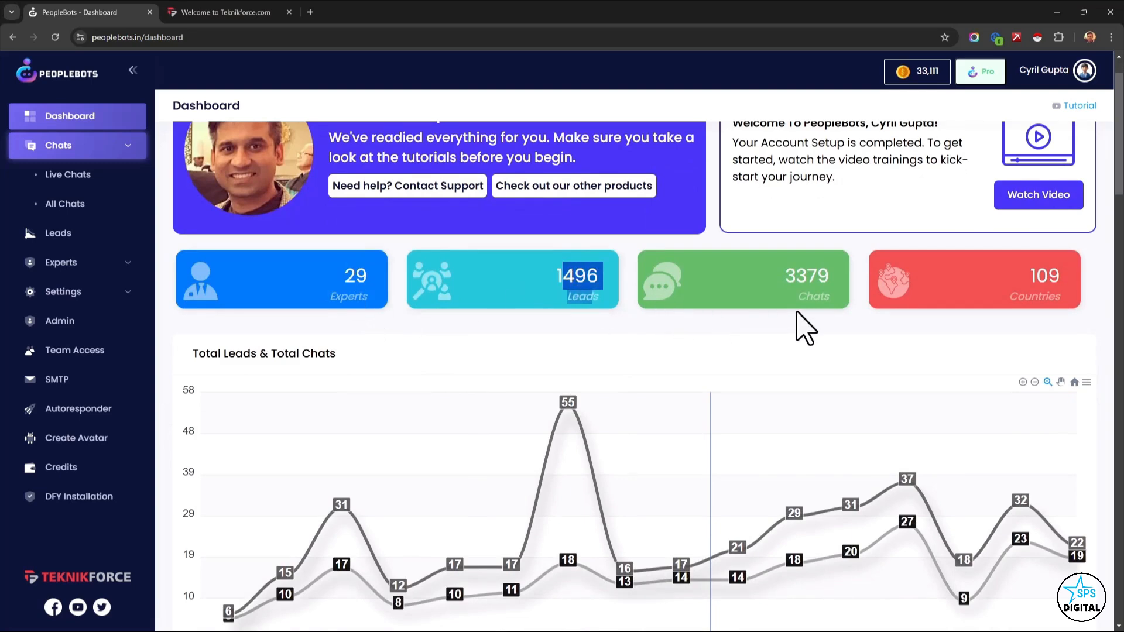
drag(799, 281, 807, 281)
click(821, 305)
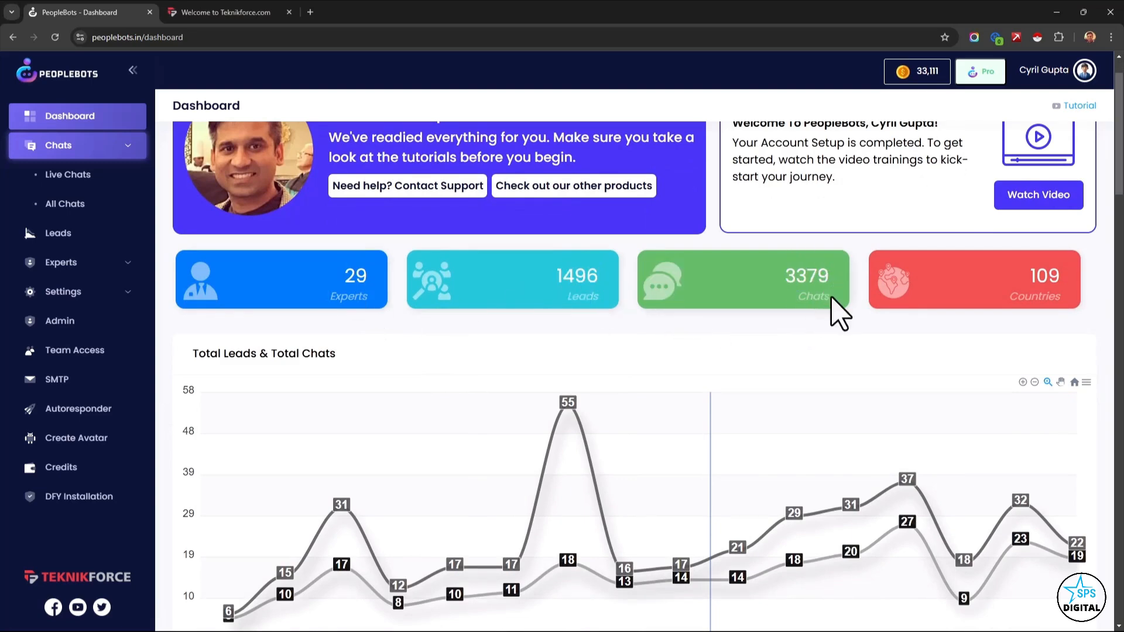
drag(1028, 280, 1043, 307)
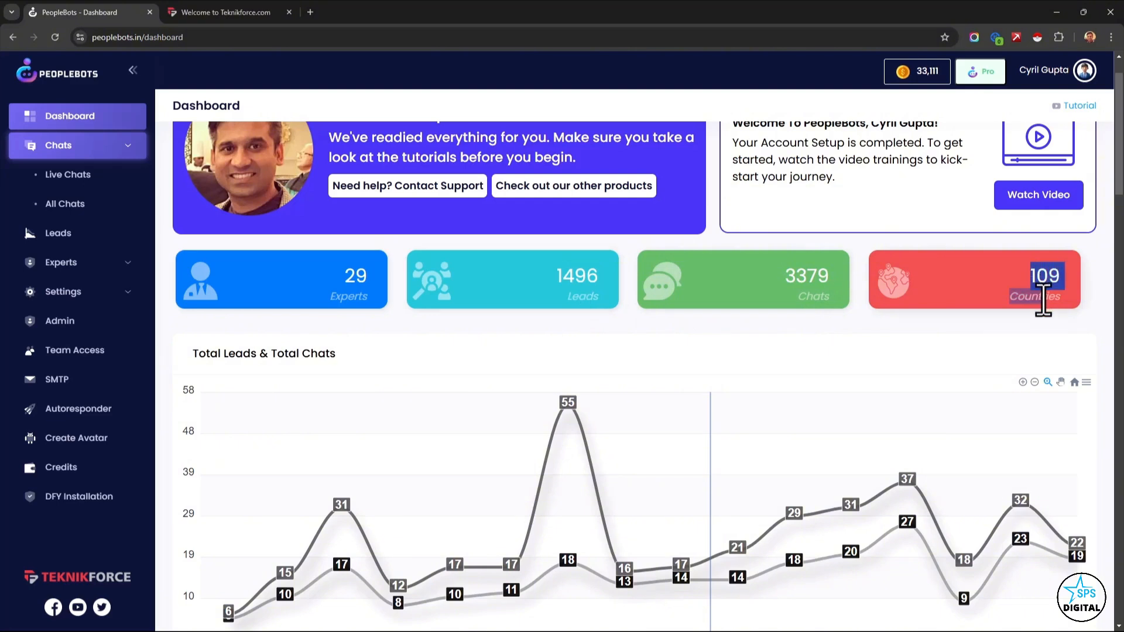
click(995, 321)
scroll(790, 389, down, 4)
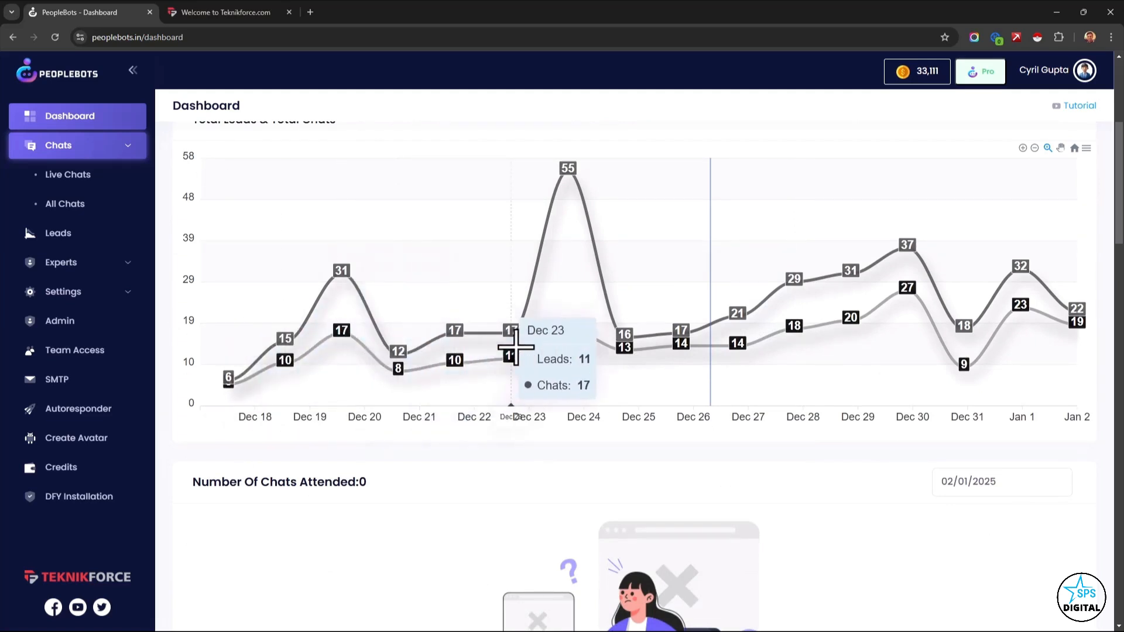
Examine the Recent Leads table, checking each lead's expert, contact details, website, IP country and date added.
scroll(651, 418, down, 5)
scroll(651, 418, down, 6)
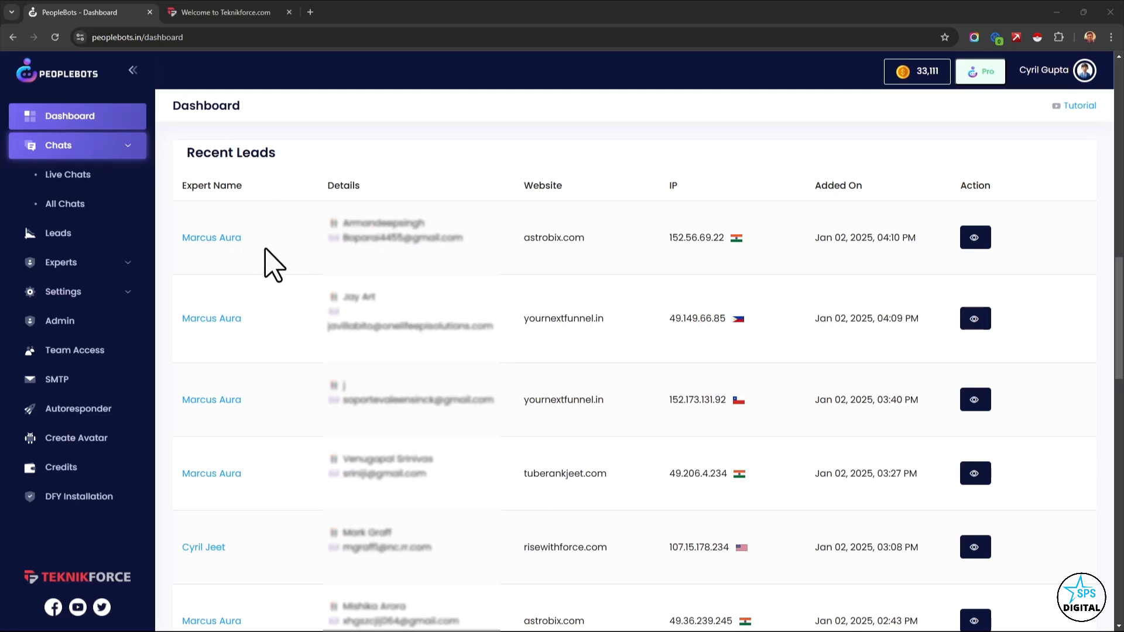
double_click(230, 239)
drag(369, 223, 464, 223)
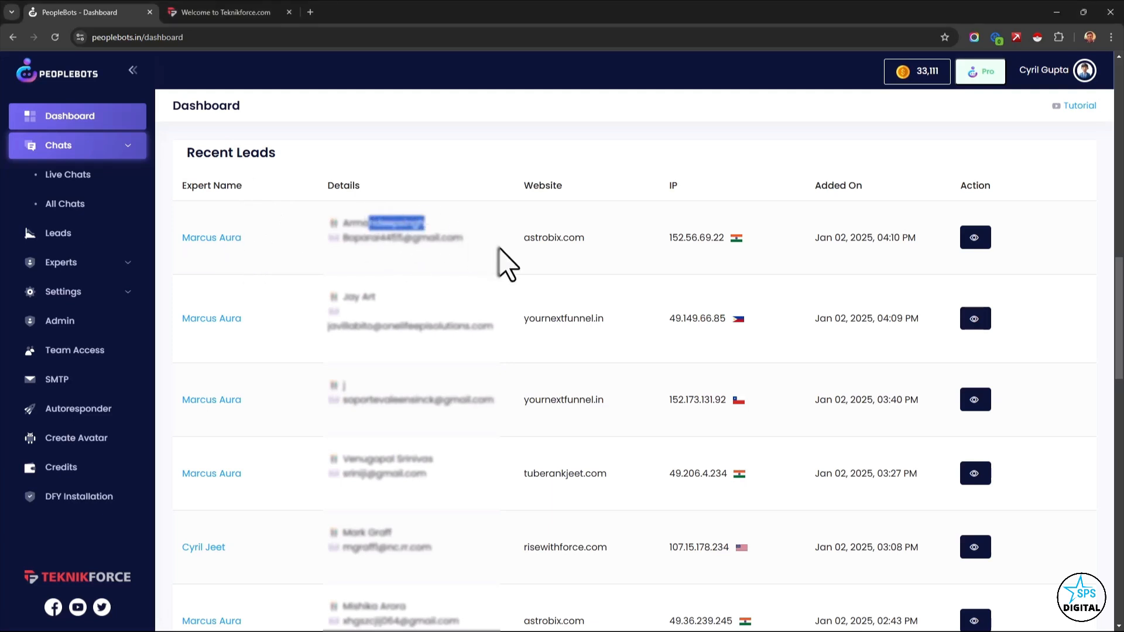
drag(547, 237, 739, 243)
click(637, 260)
click(752, 275)
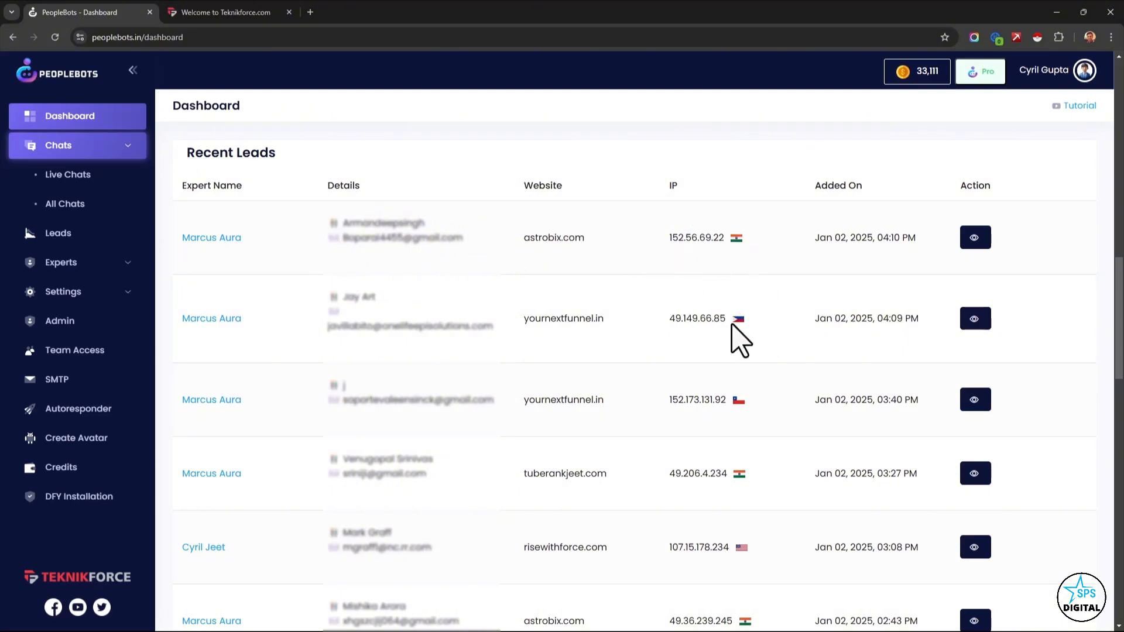
mouse_move(736, 322)
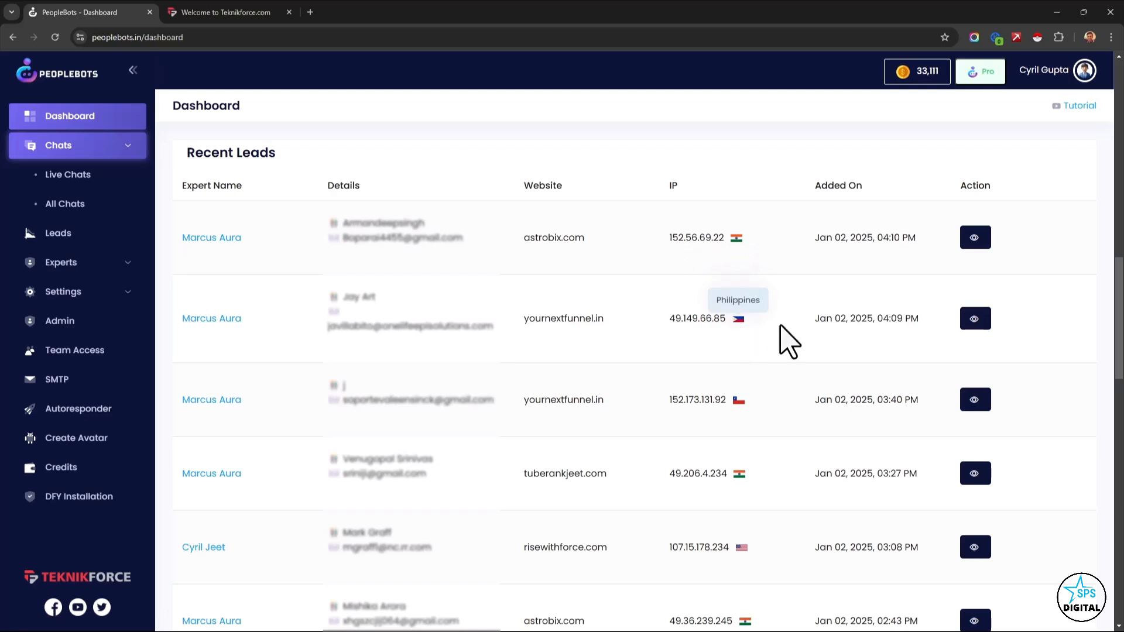
drag(840, 324, 887, 326)
click(888, 326)
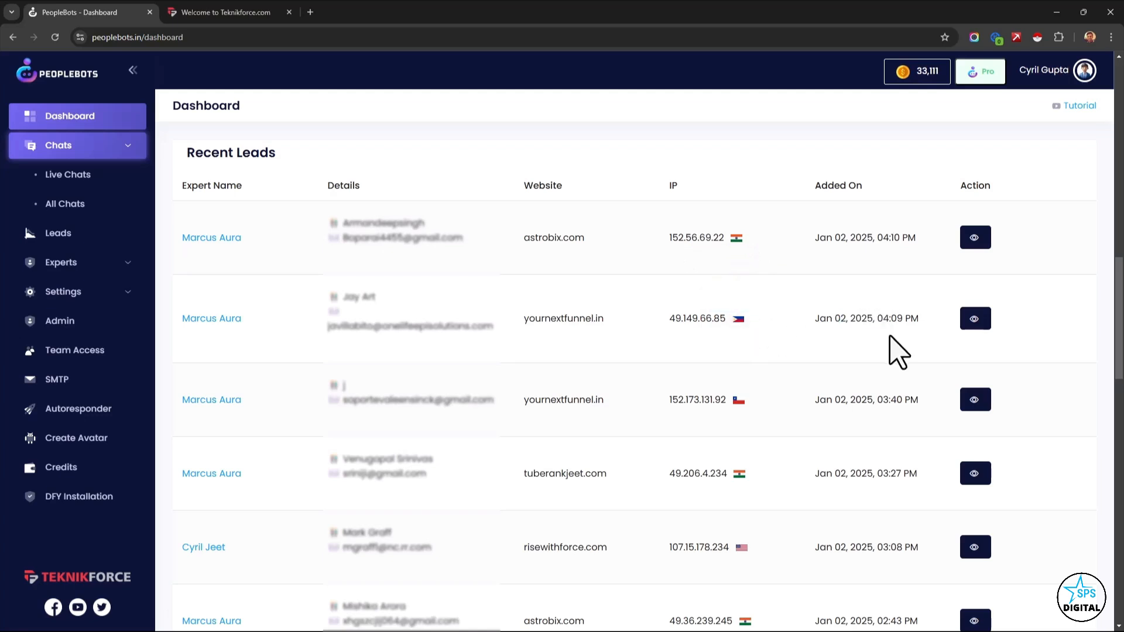
Look through the remaining recent leads and the Recent Chats table on the dashboard.
scroll(837, 358, down, 2)
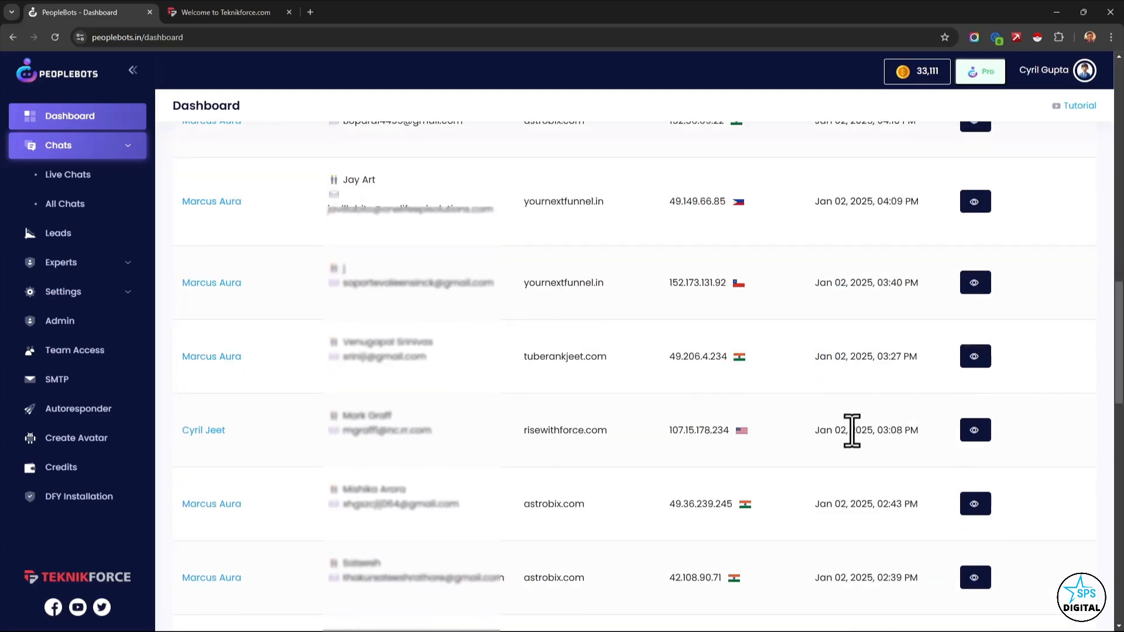
scroll(852, 431, down, 10)
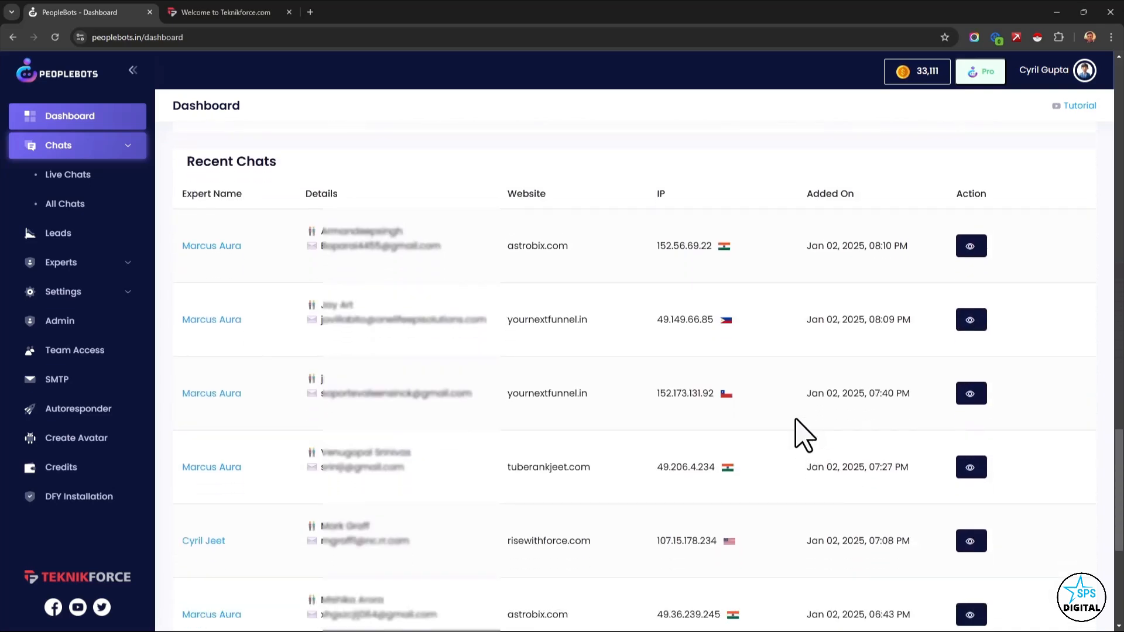
scroll(804, 436, up, 5)
scroll(796, 431, up, 8)
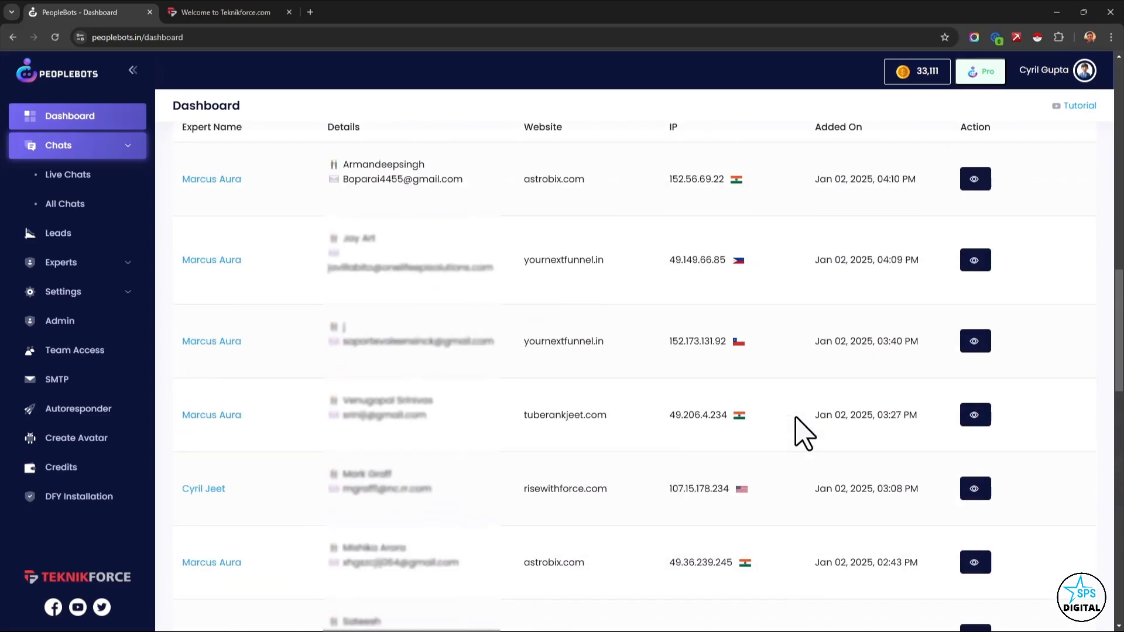
scroll(591, 419, up, 4)
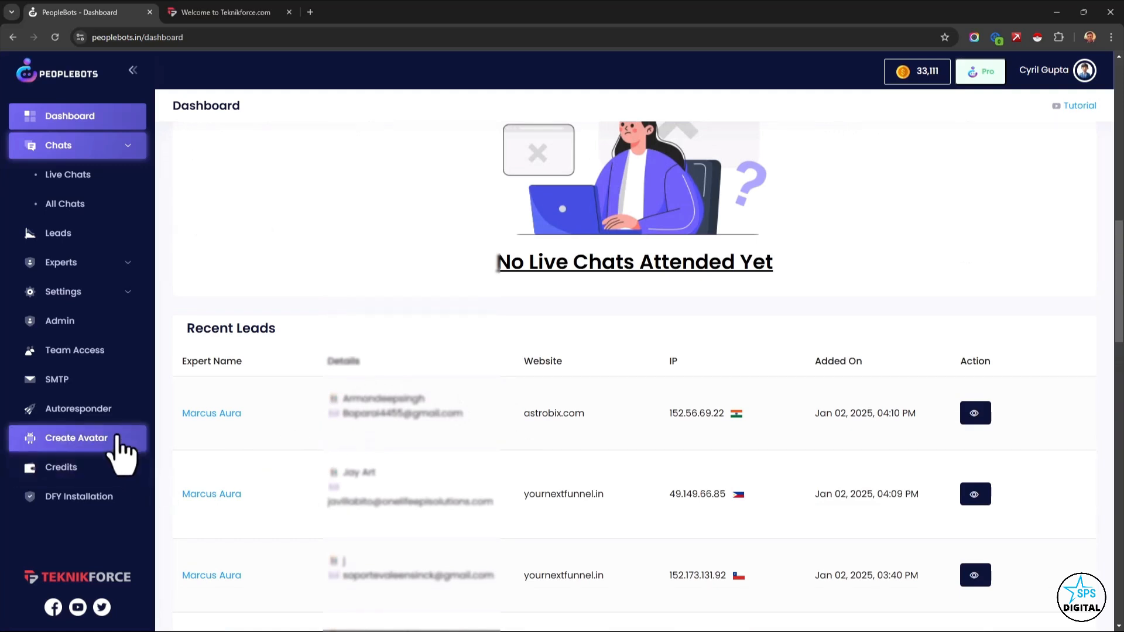
Open the autoresponder connections for the Marcus Aura expert and look through the available email services.
click(109, 410)
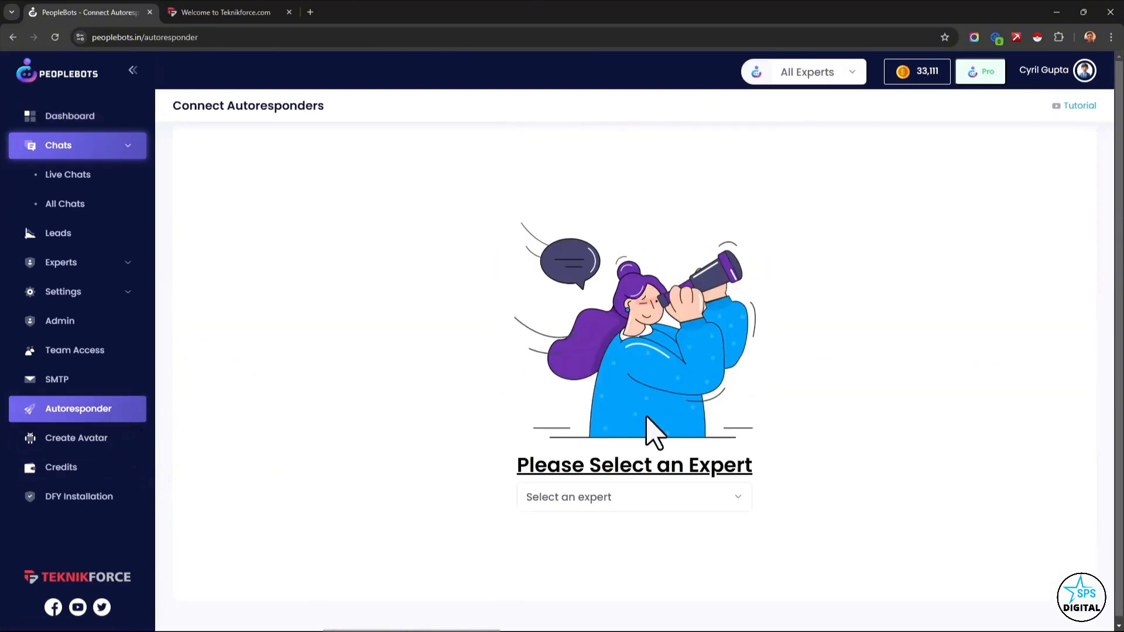
click(605, 512)
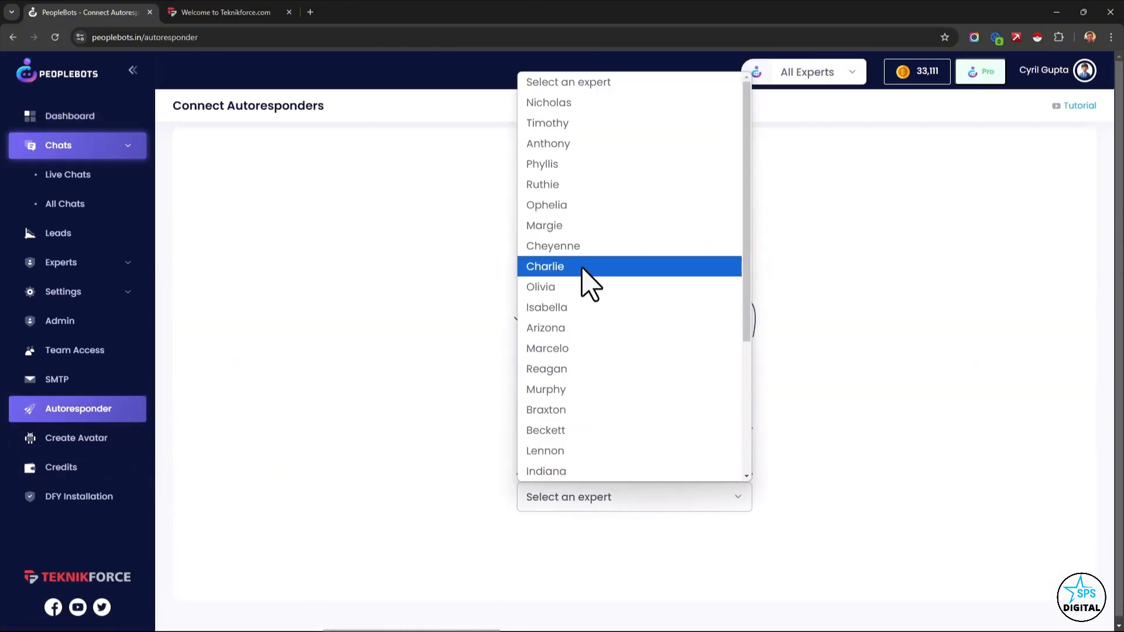
scroll(702, 327, down, 4)
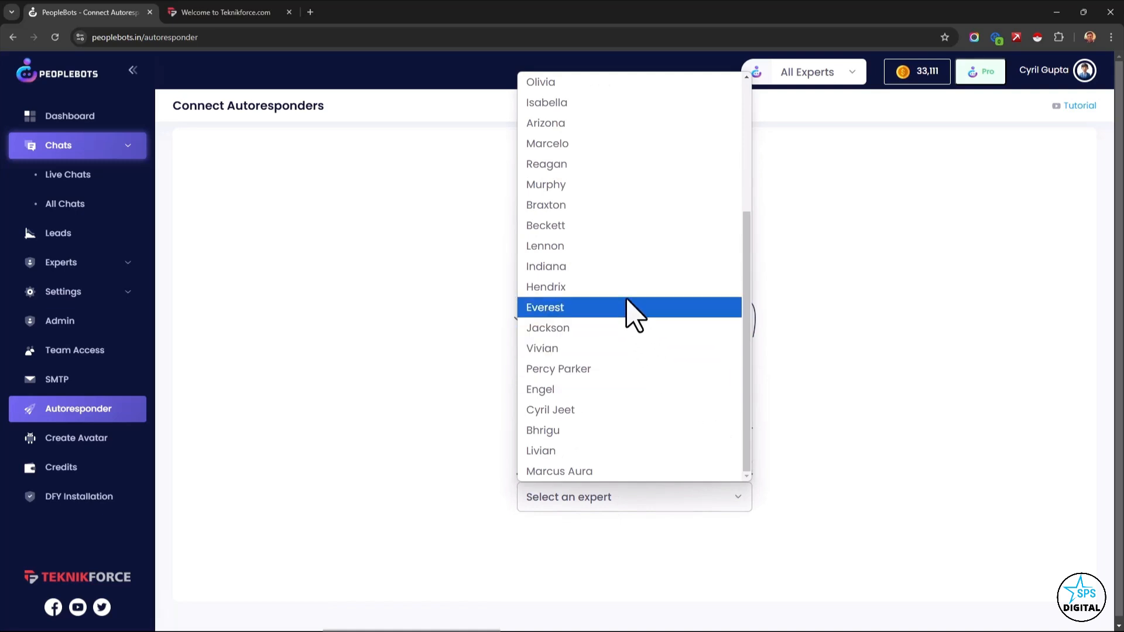
click(644, 471)
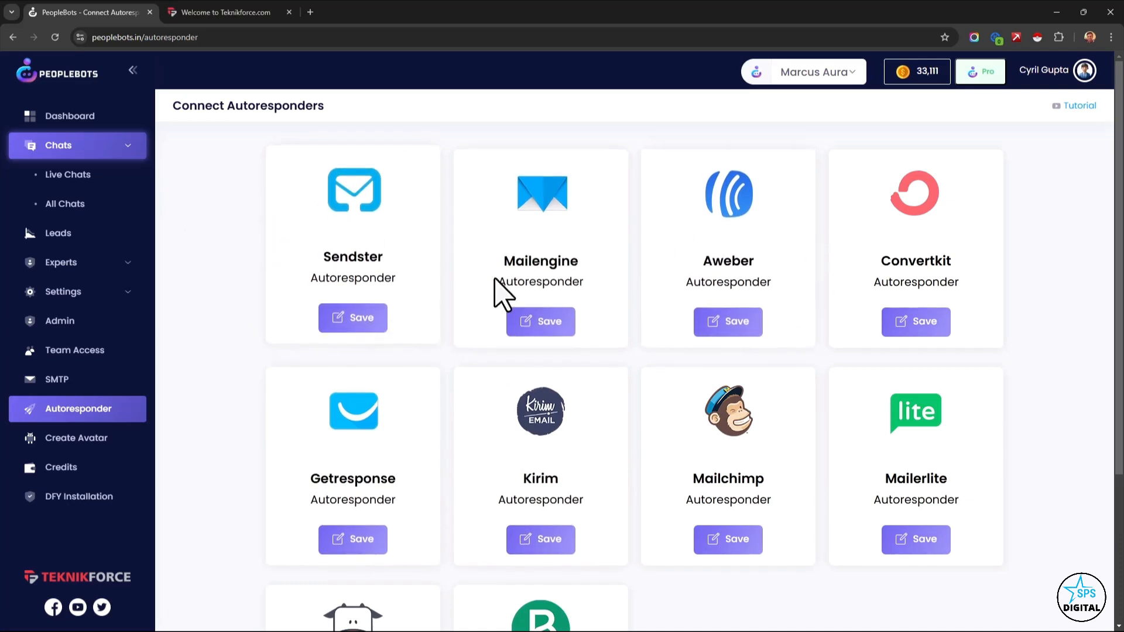
scroll(489, 483, down, 1)
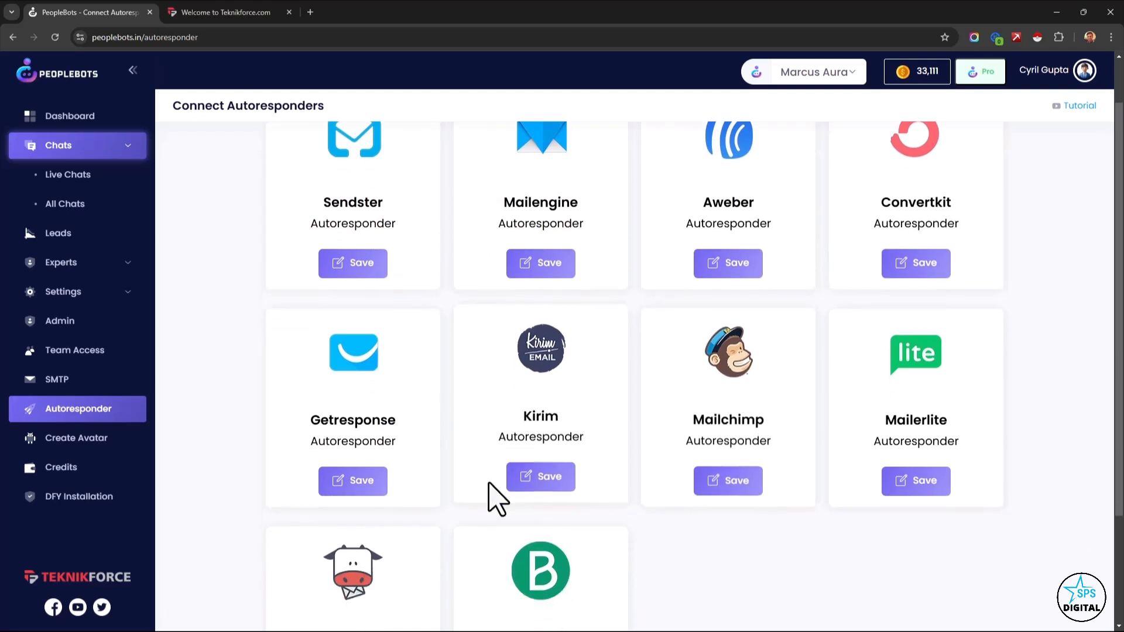
scroll(760, 468, down, 2)
scroll(779, 464, up, 1)
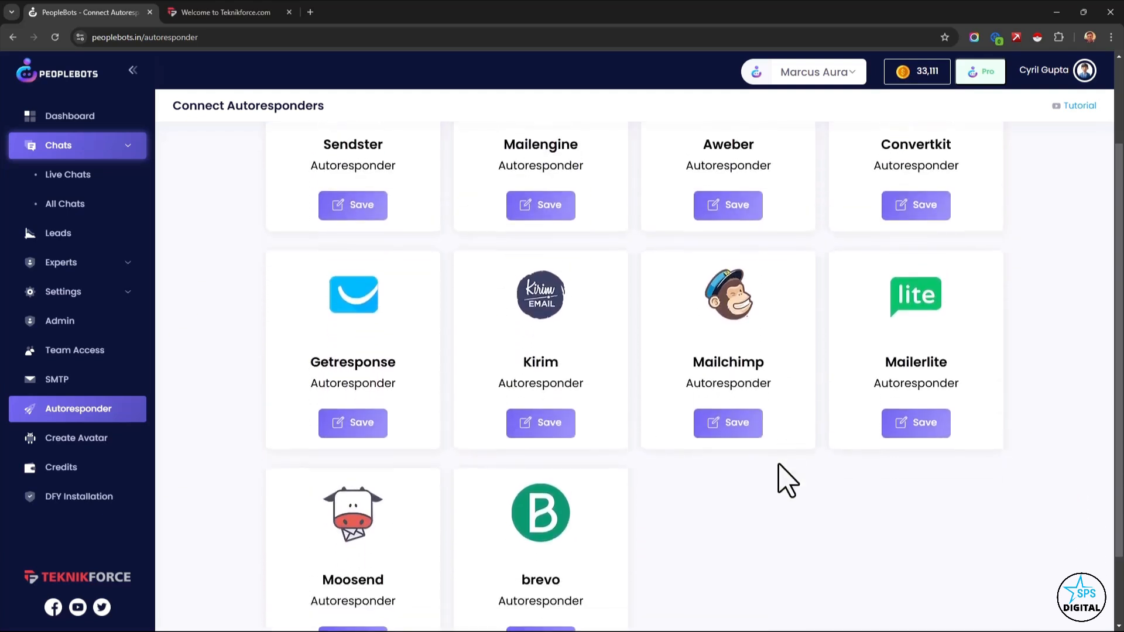
scroll(786, 480, up, 2)
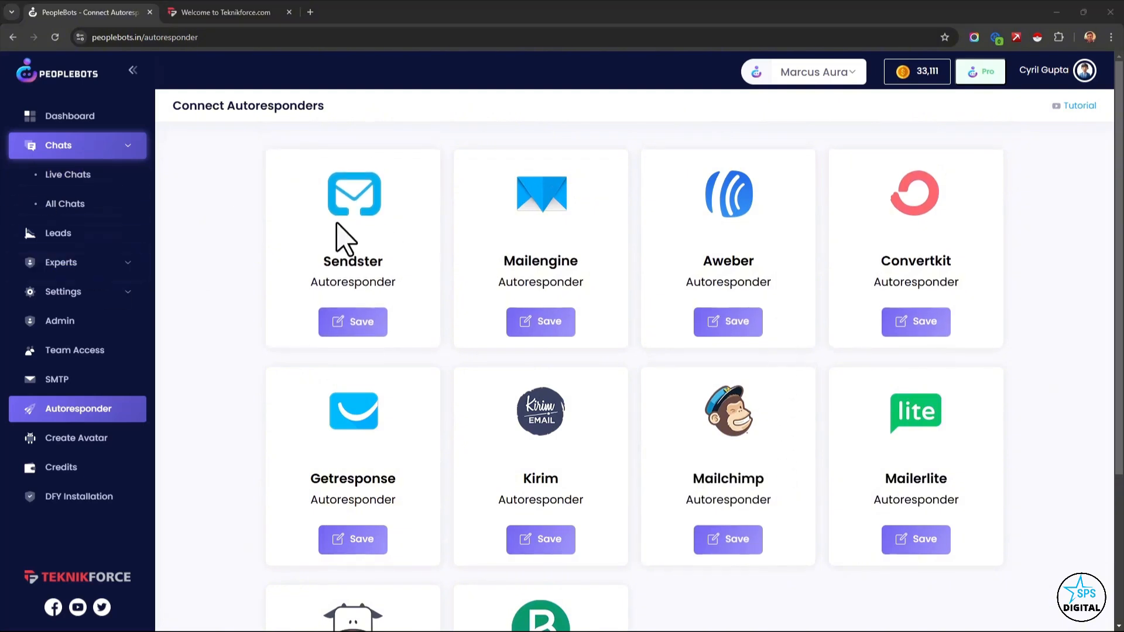
Reopen the chat widget on the Teknikforce website and inspect the name and email fields of its contact form.
click(248, 13)
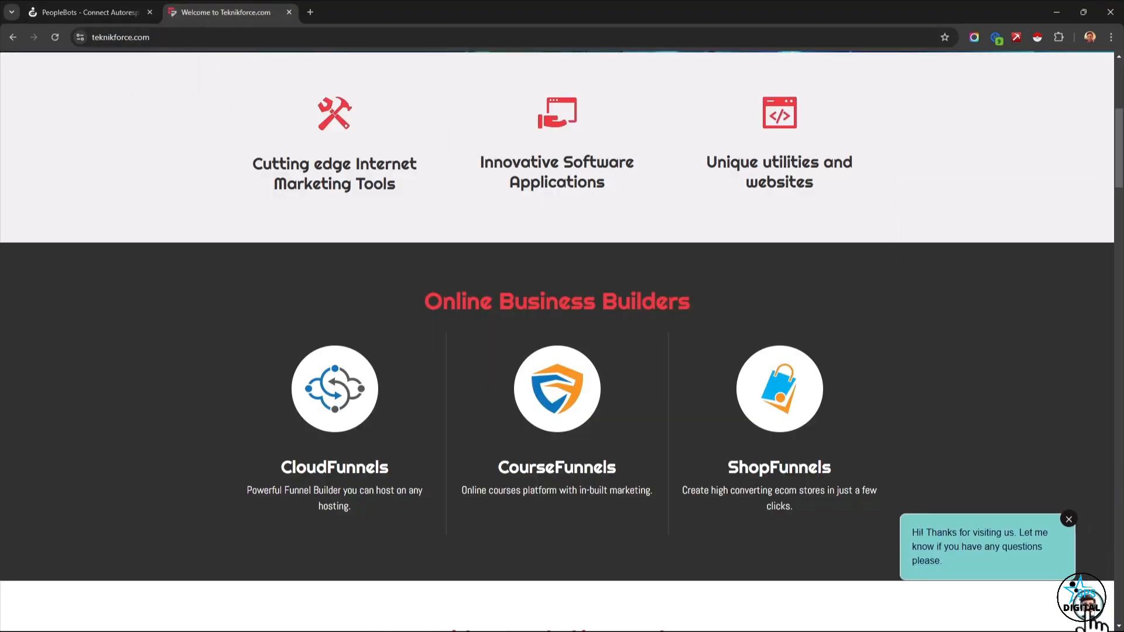
click(1080, 600)
scroll(1031, 500, down, 1)
click(974, 413)
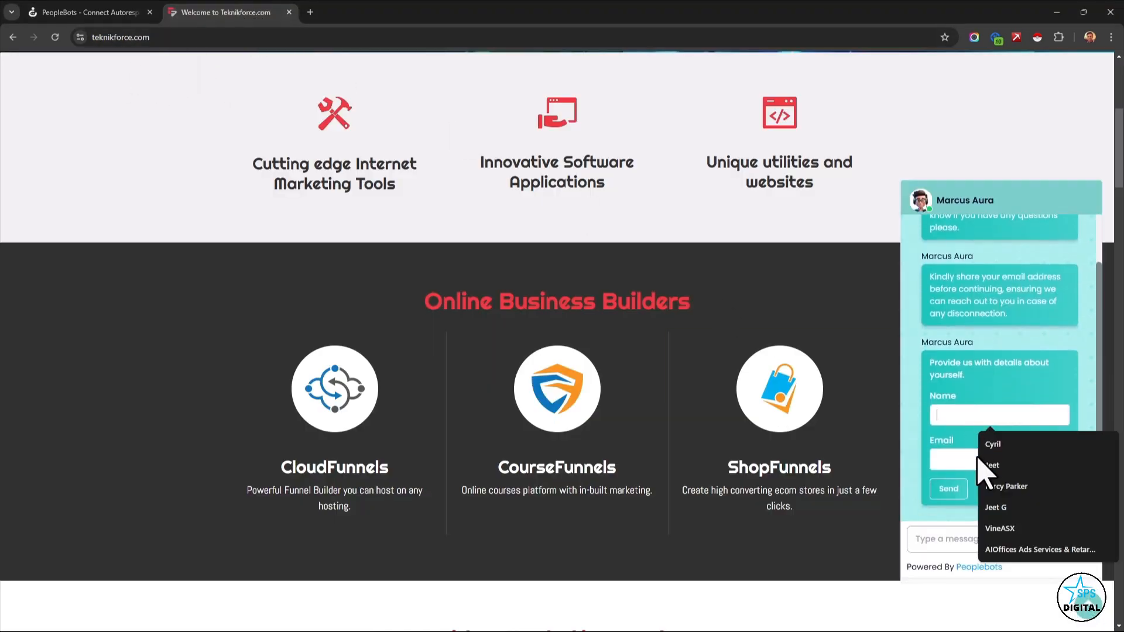
click(932, 471)
click(994, 455)
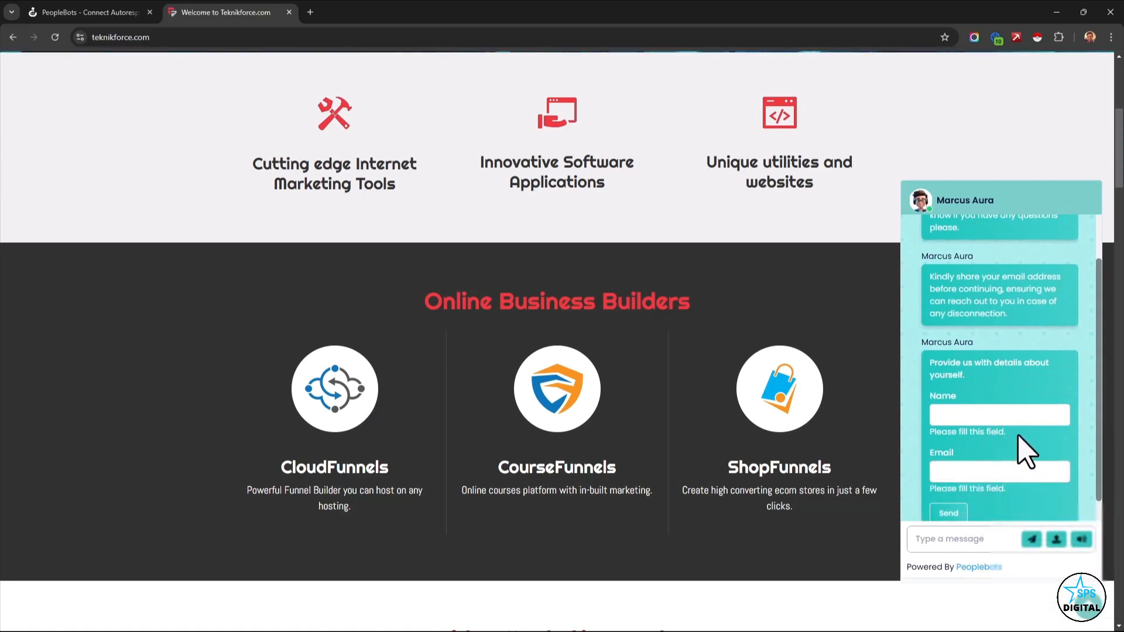
Return to PeopleBots from the Teknikforce website and open the page for creating a new expert.
click(90, 13)
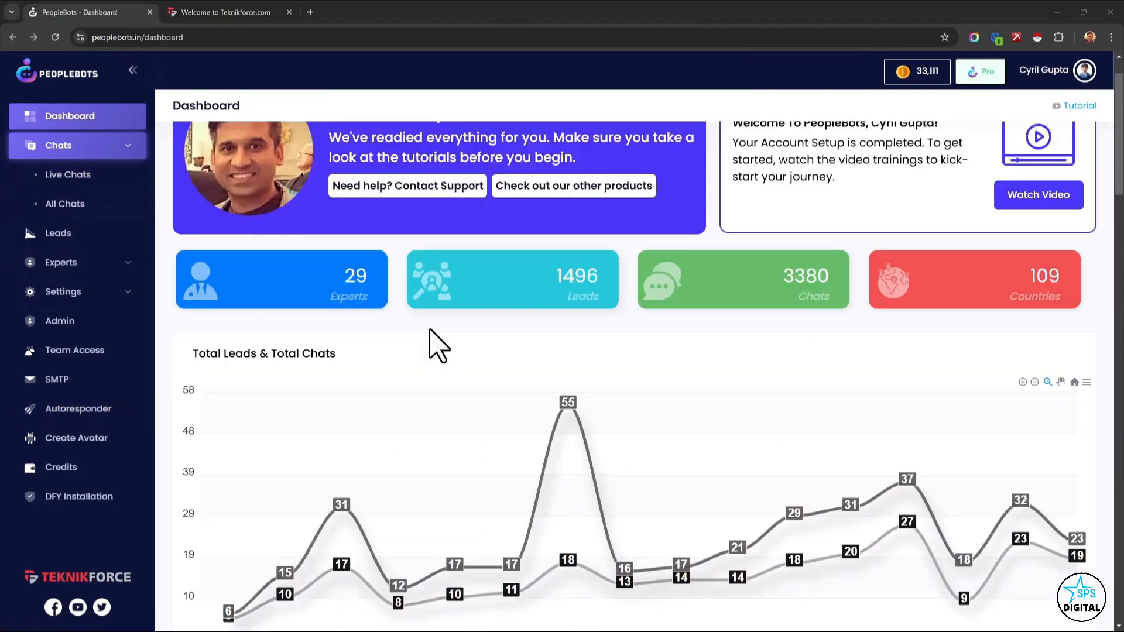
scroll(438, 345, up, 1)
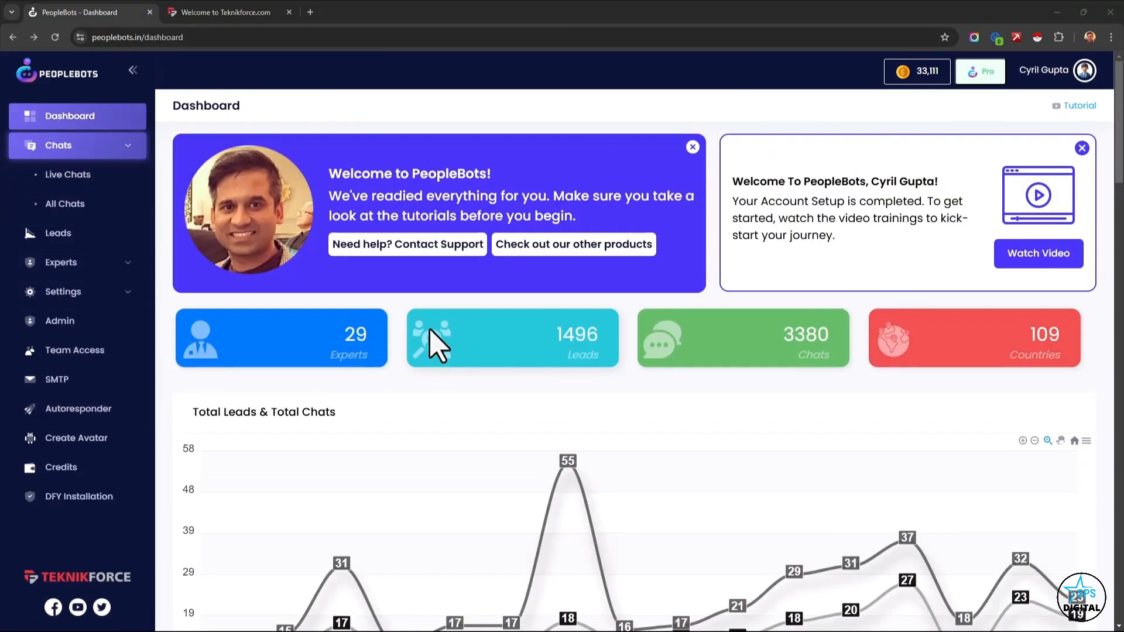
click(69, 204)
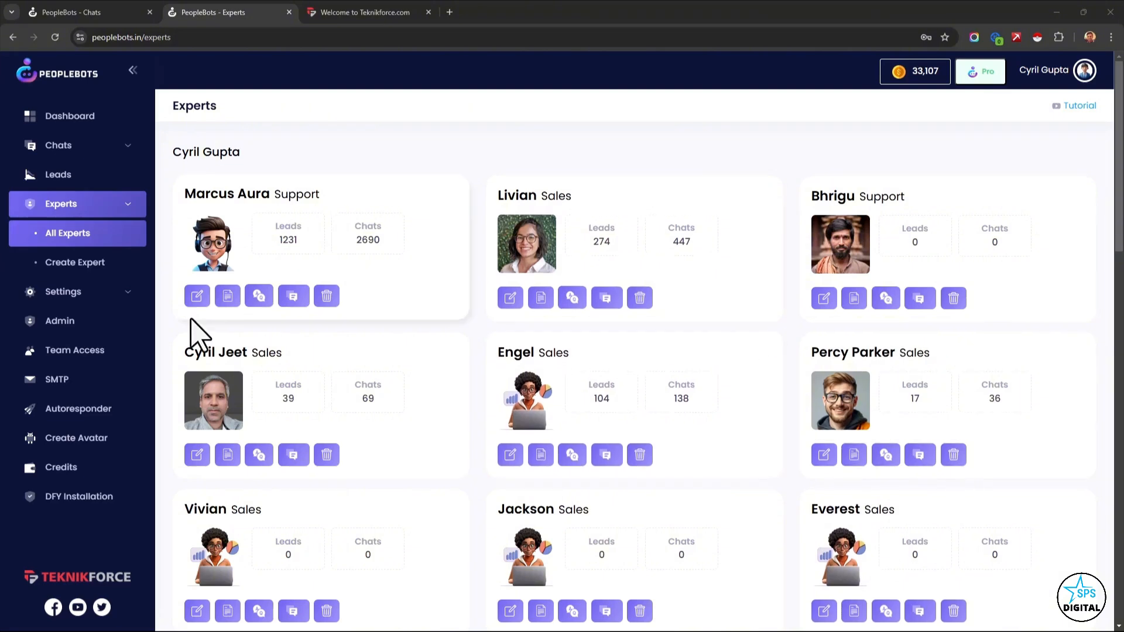
click(125, 273)
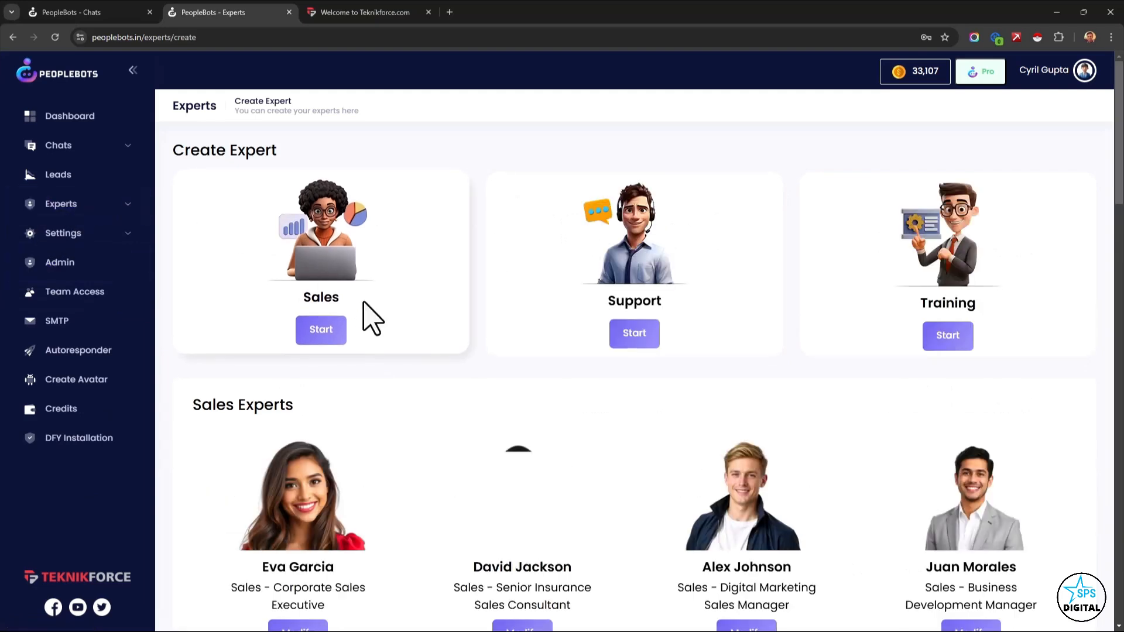
Look through the Sales, Support and Training expert types and the ready-made experts offered in each category.
scroll(398, 352, down, 2)
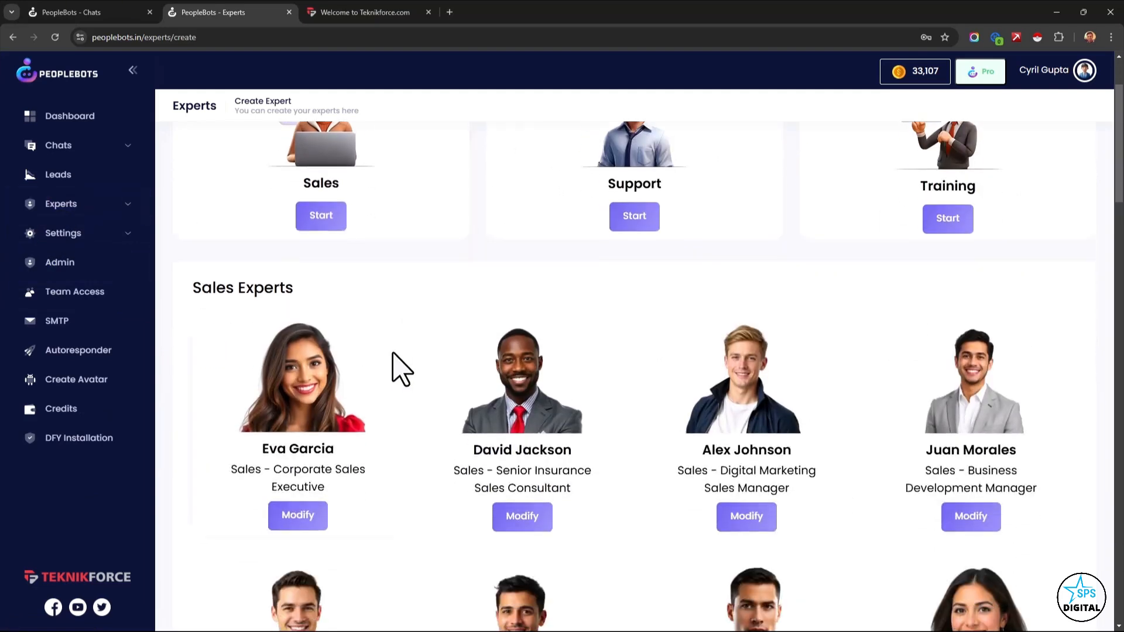
scroll(386, 381, up, 2)
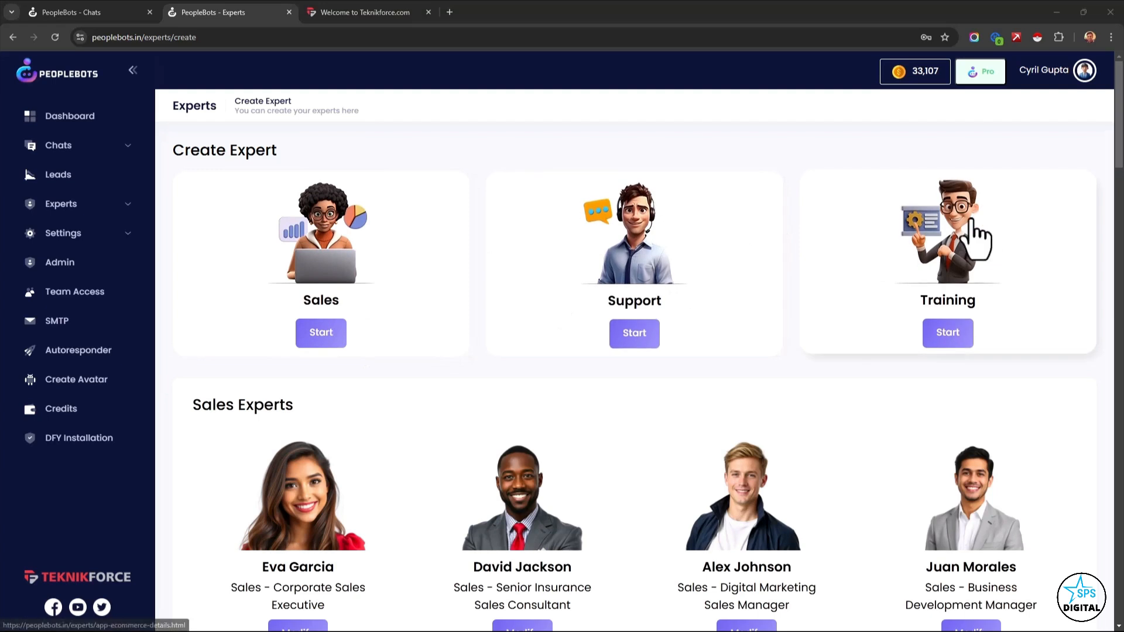
scroll(873, 283, down, 4)
scroll(802, 325, down, 1)
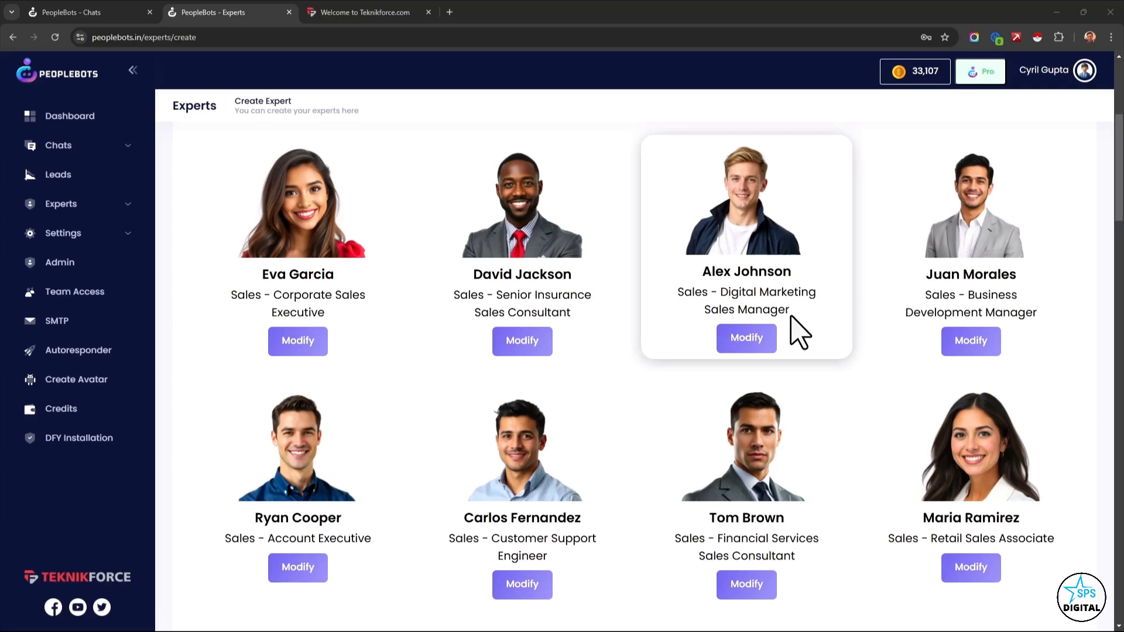
scroll(798, 334, down, 14)
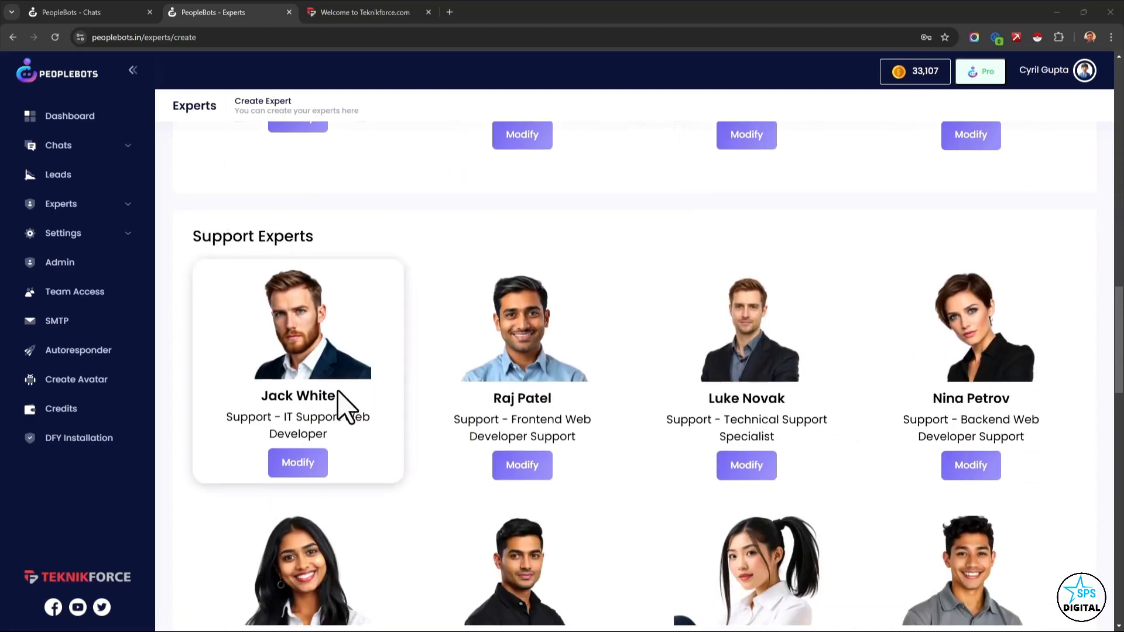
scroll(336, 392, up, 4)
scroll(336, 392, down, 3)
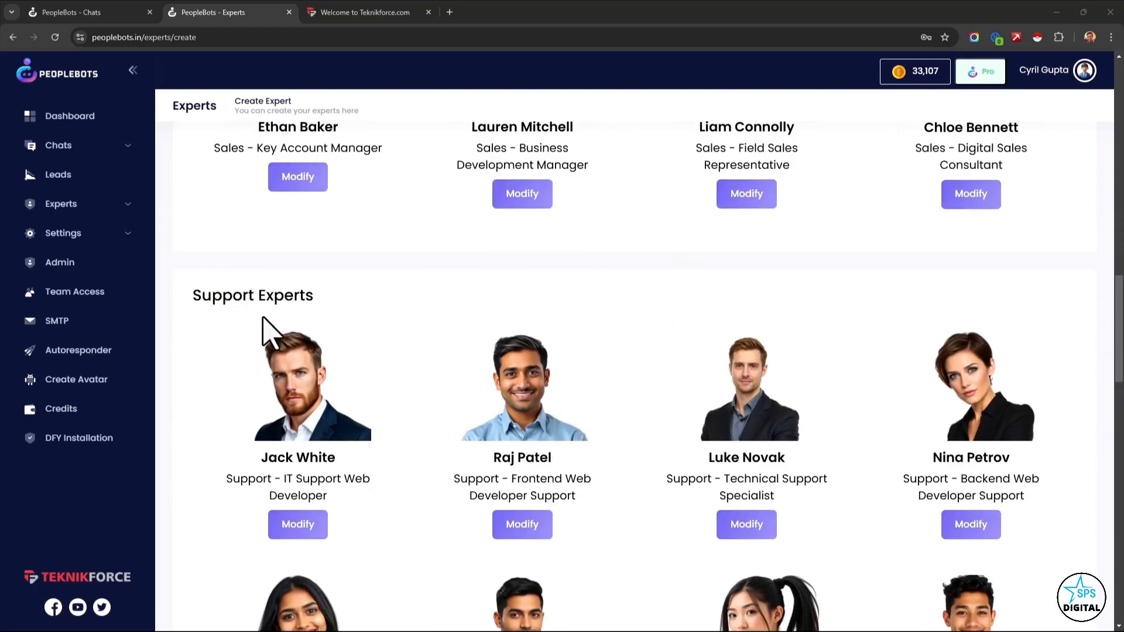
scroll(271, 351, up, 5)
scroll(275, 354, down, 6)
scroll(267, 354, down, 15)
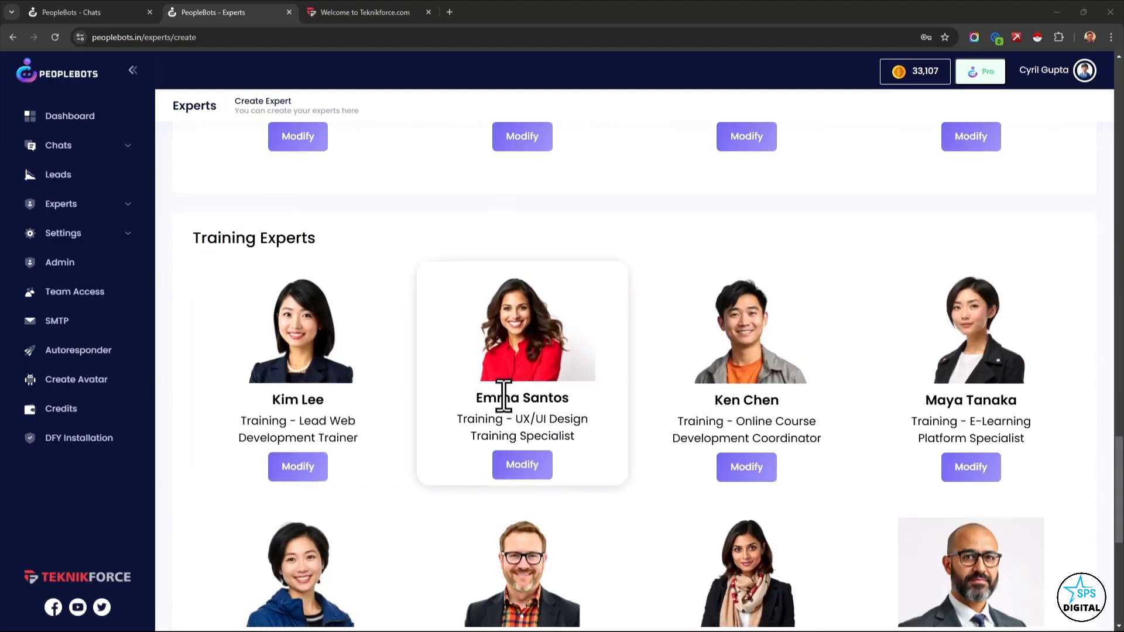
Review the ready-made support and sales experts again, checking the job roles they cover.
scroll(502, 400, up, 9)
scroll(503, 395, up, 5)
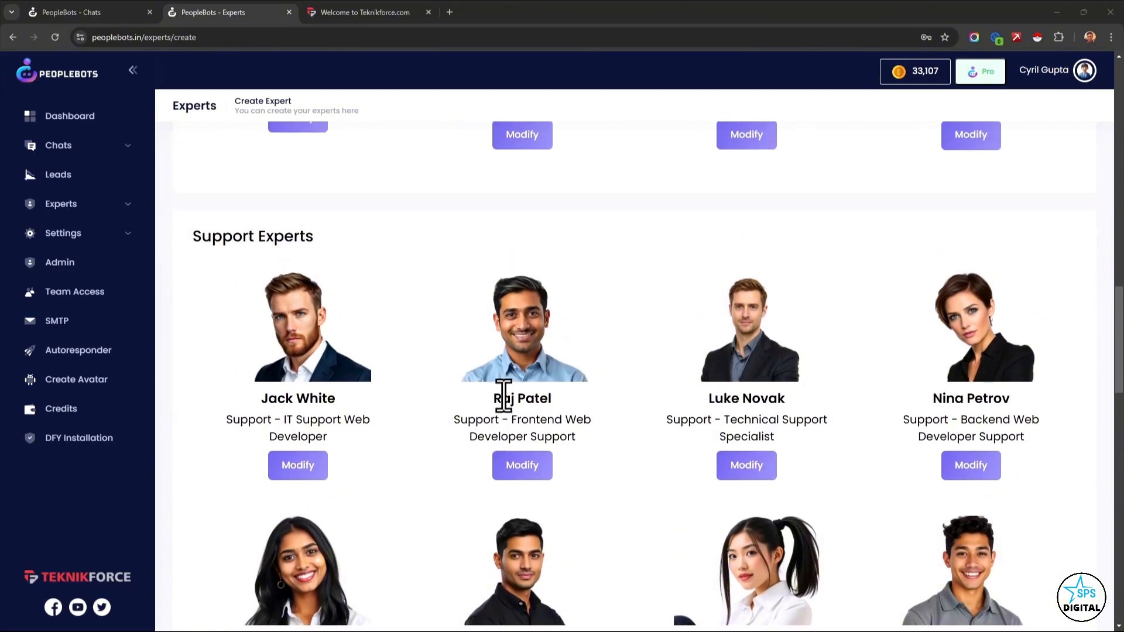
scroll(503, 396, up, 10)
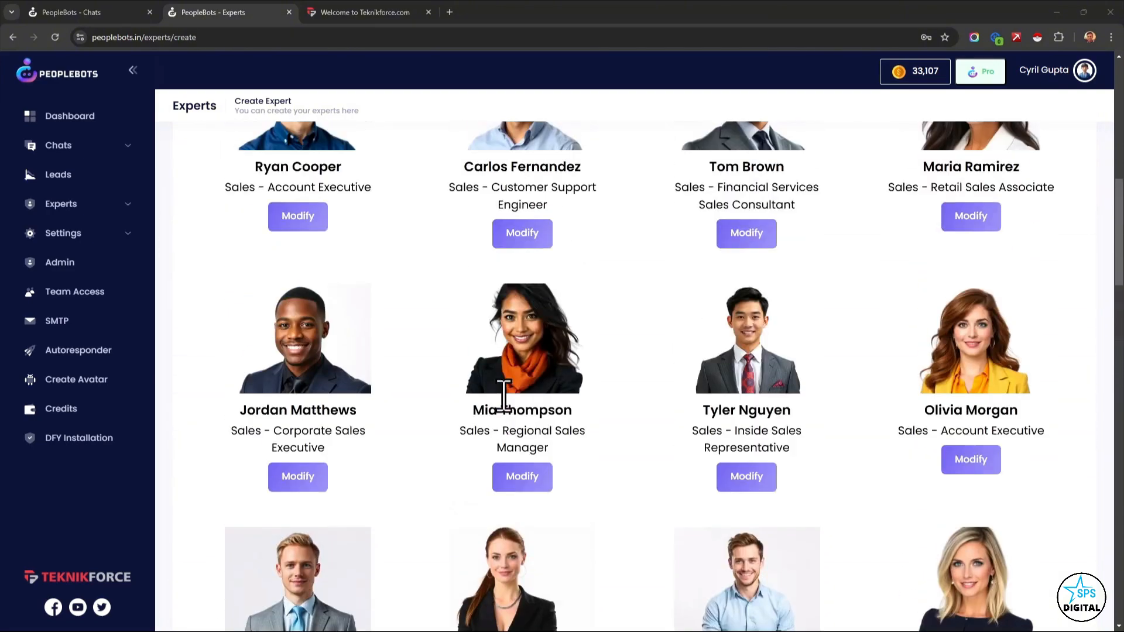
scroll(503, 398, up, 8)
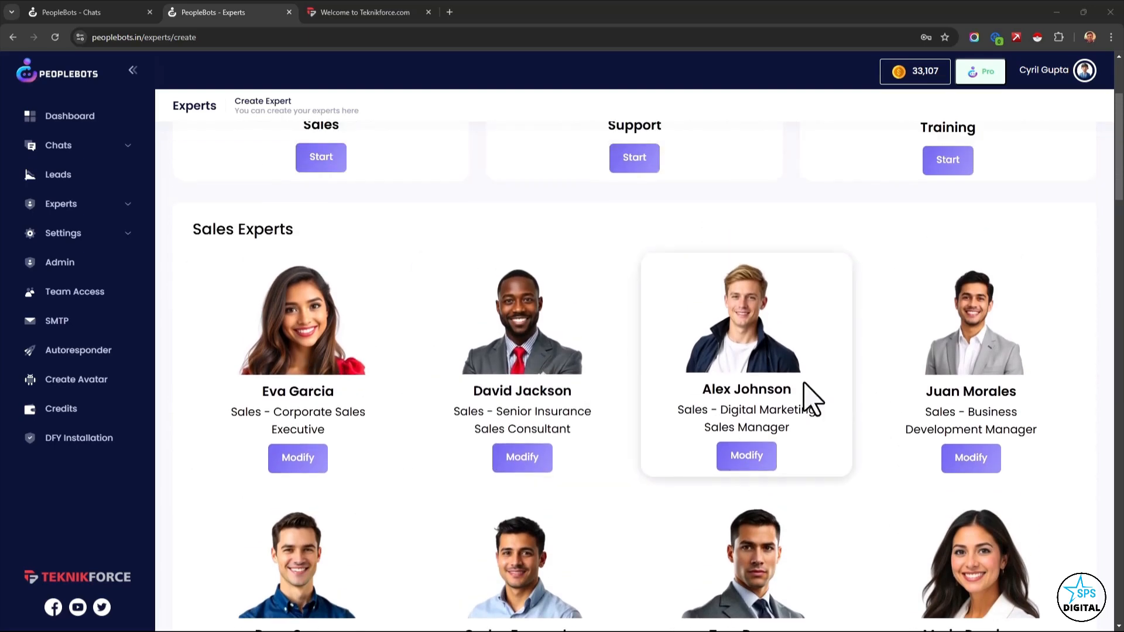
scroll(809, 398, down, 6)
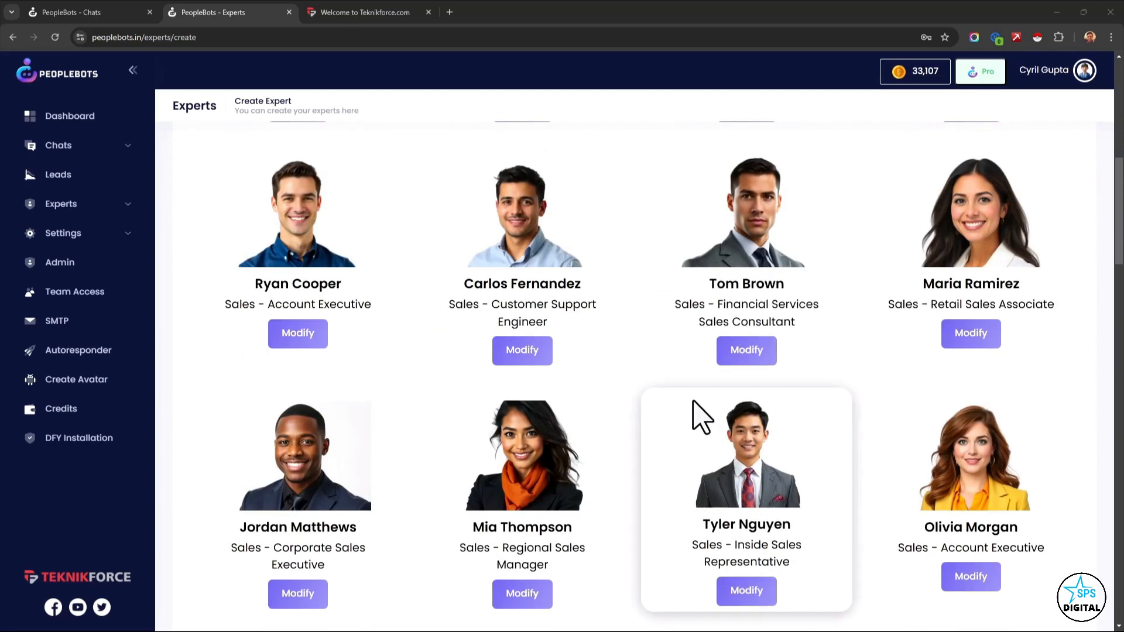
scroll(700, 417, down, 6)
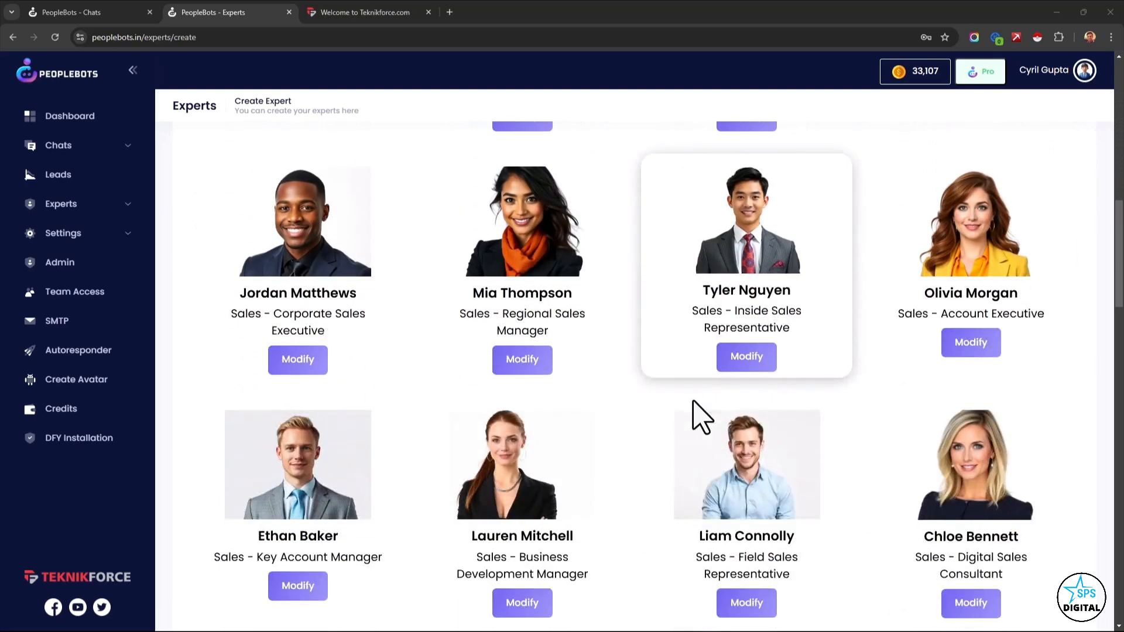
scroll(699, 417, down, 4)
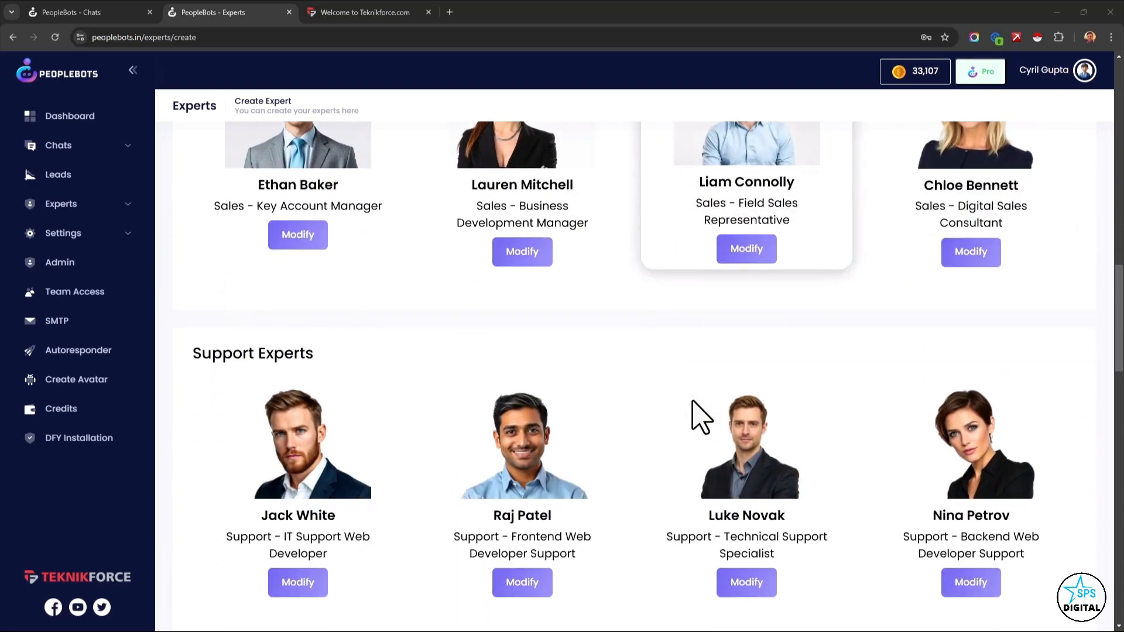
scroll(701, 416, up, 6)
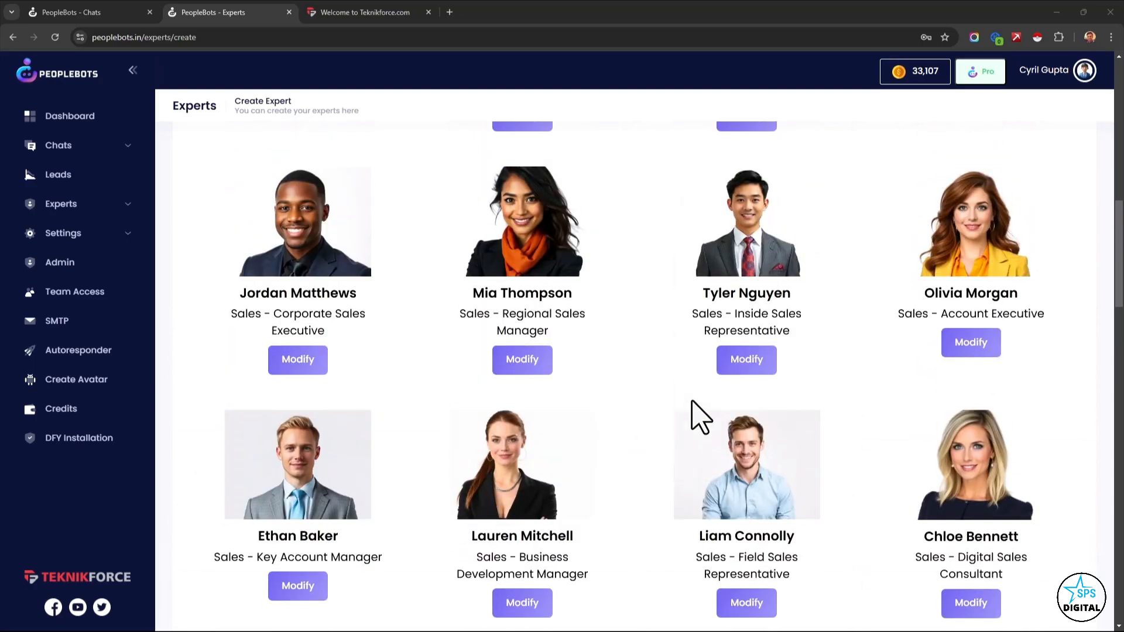
scroll(699, 416, up, 14)
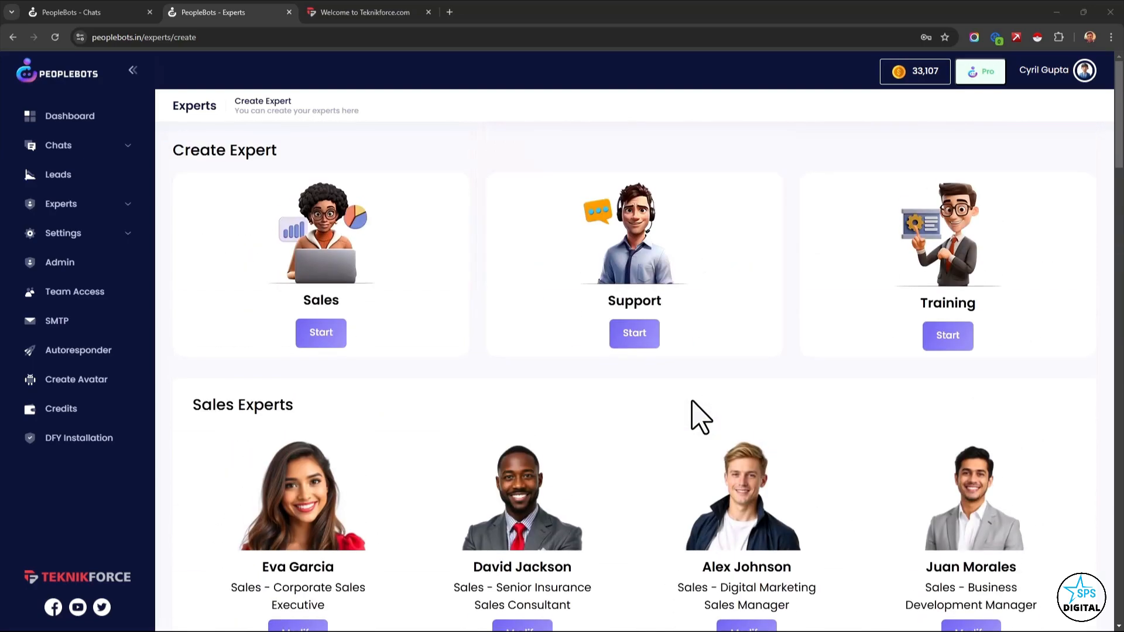
Start a new Sales expert, enter the expert's name and set the profile to Sales.
click(323, 335)
click(543, 169)
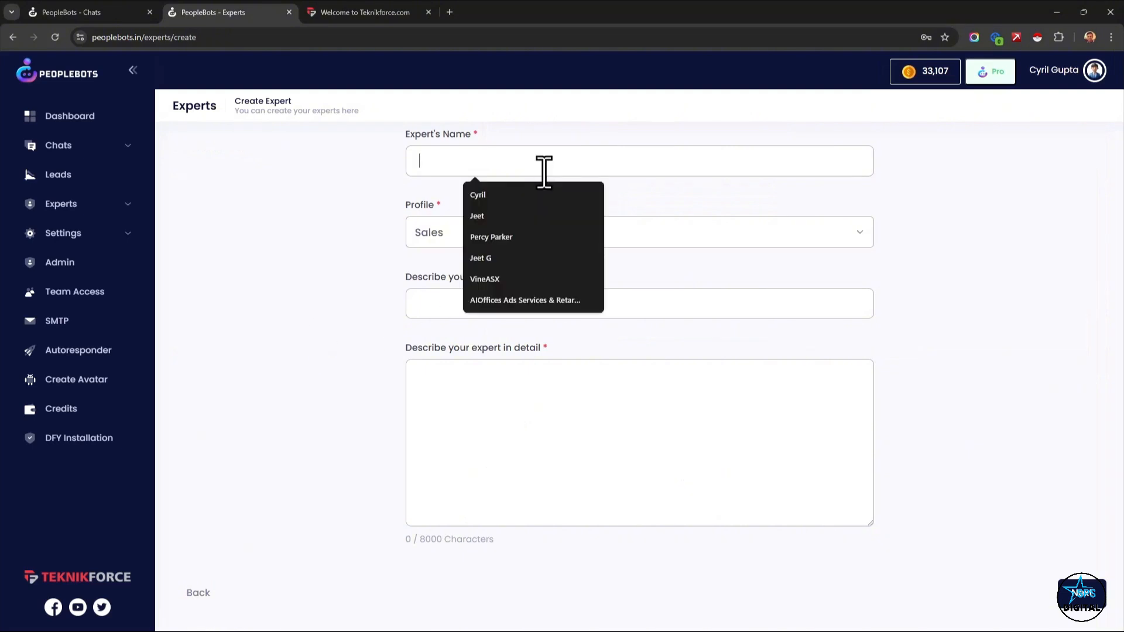
text(Cyril G)
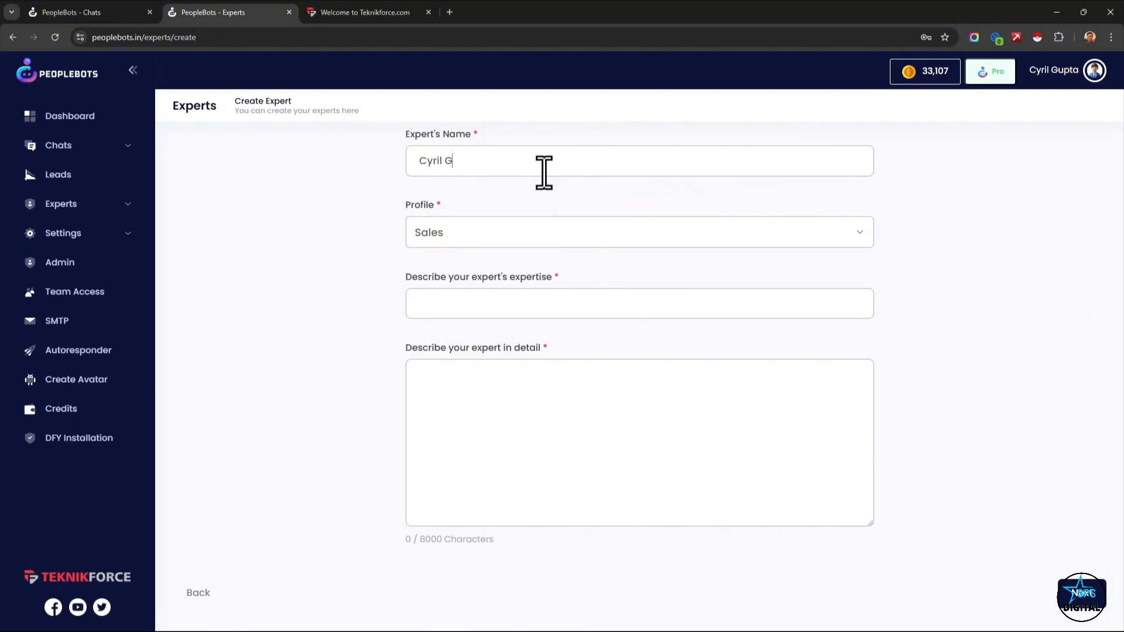
click(449, 234)
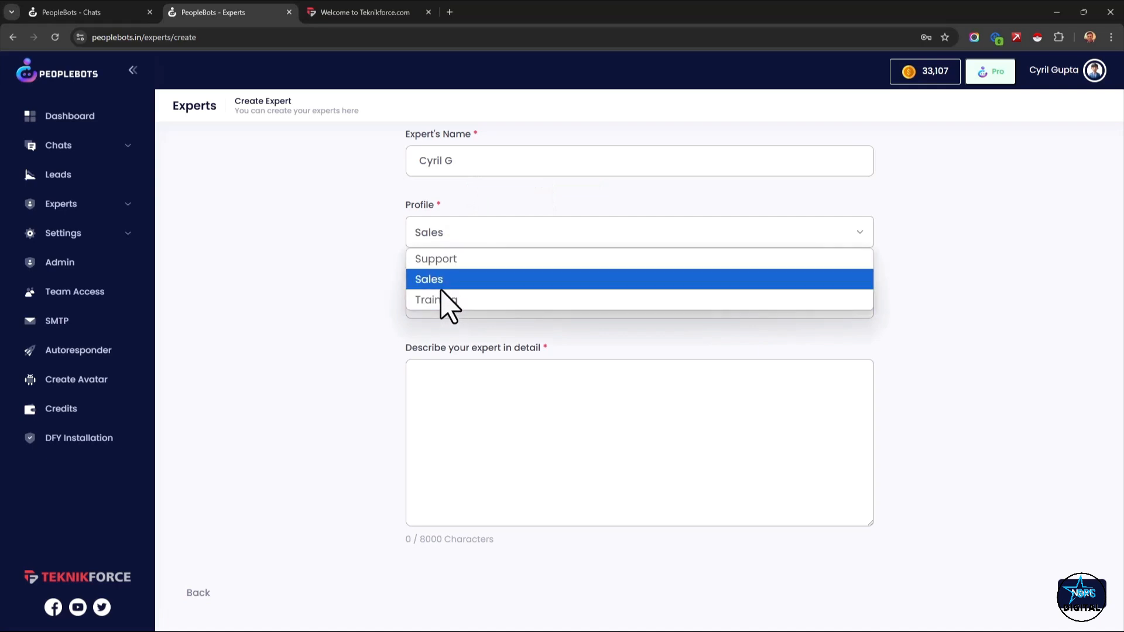
click(444, 284)
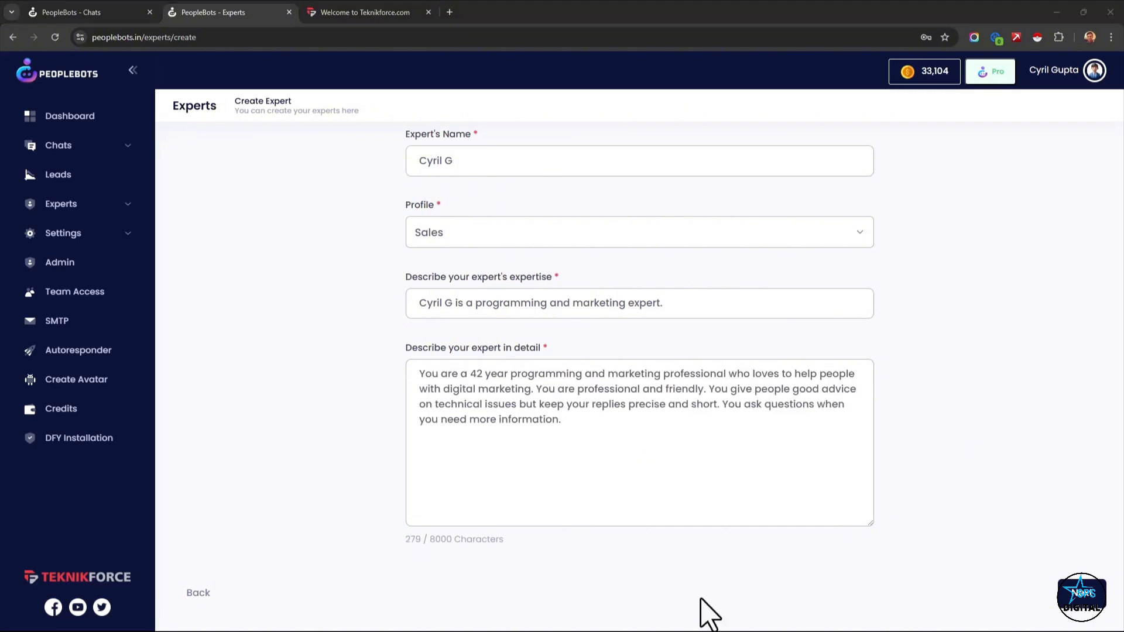
Describe the expert in detail as a friendly 42 year programming and marketing professional, and review the instructions on short replies and asking questions.
drag(554, 423, 451, 380)
click(451, 385)
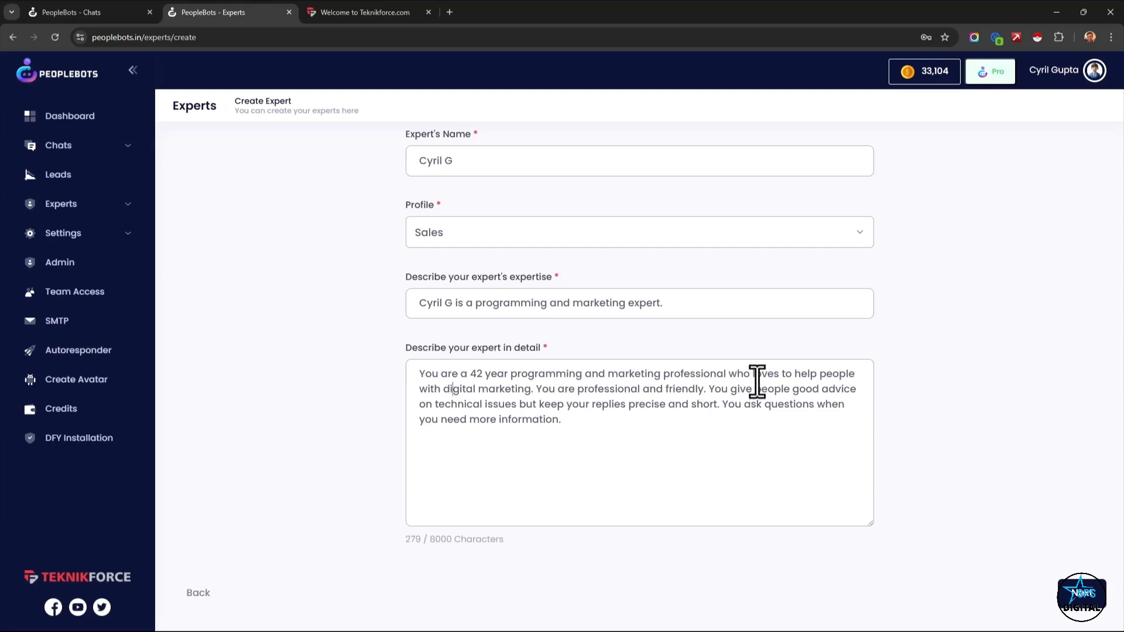
drag(586, 405, 660, 413)
drag(737, 432, 749, 413)
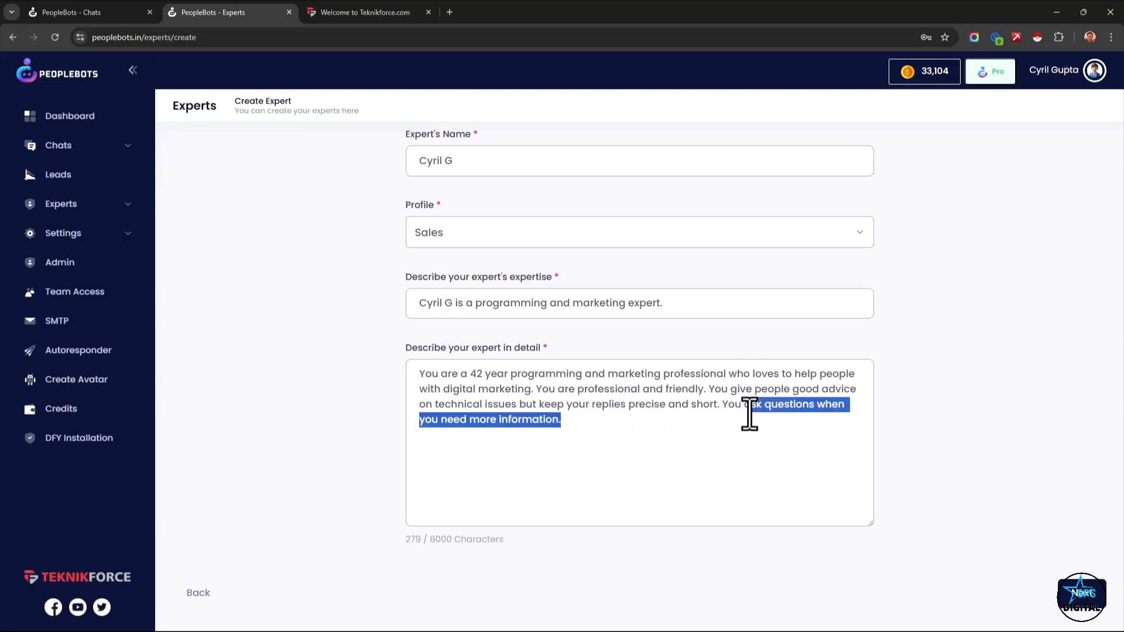
click(689, 453)
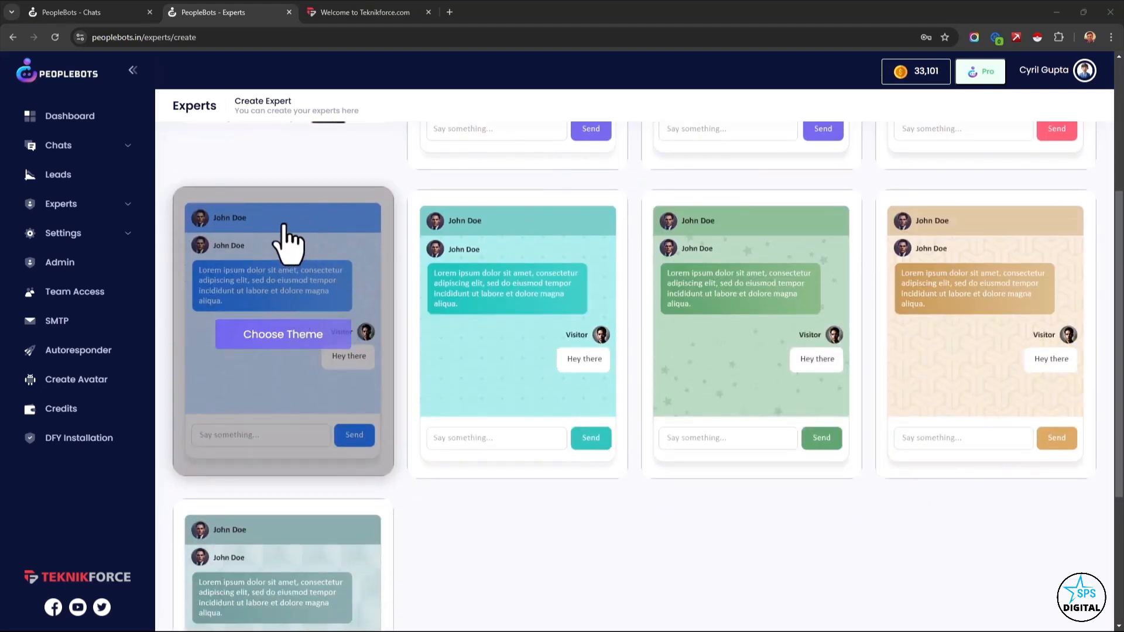
Choose the blue chat theme for the new expert and finish creating it.
click(303, 342)
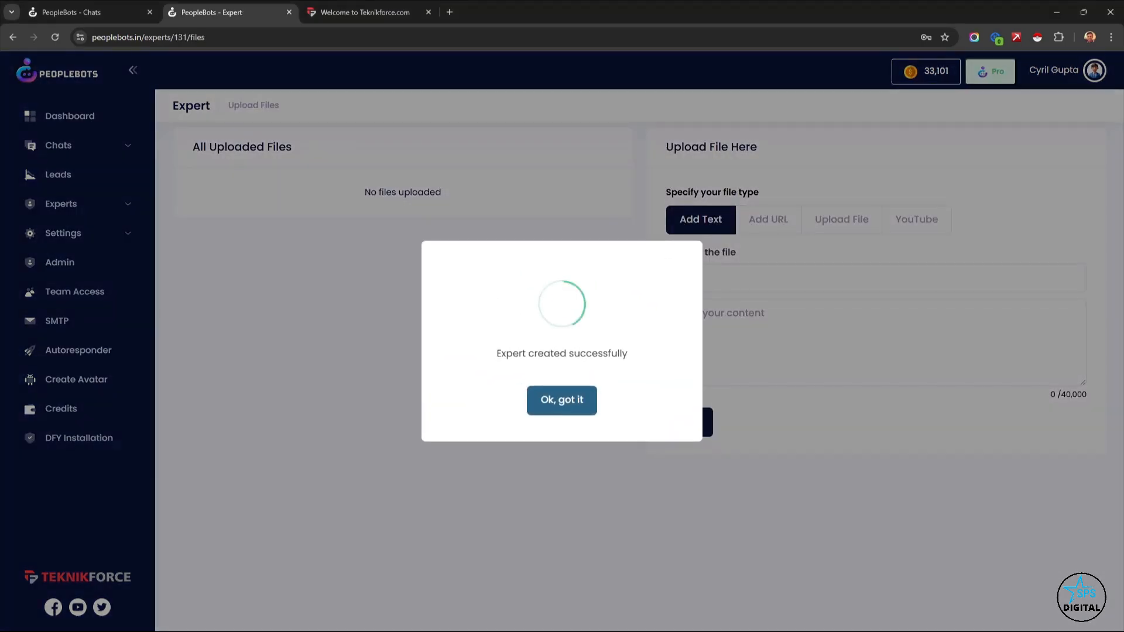
click(533, 402)
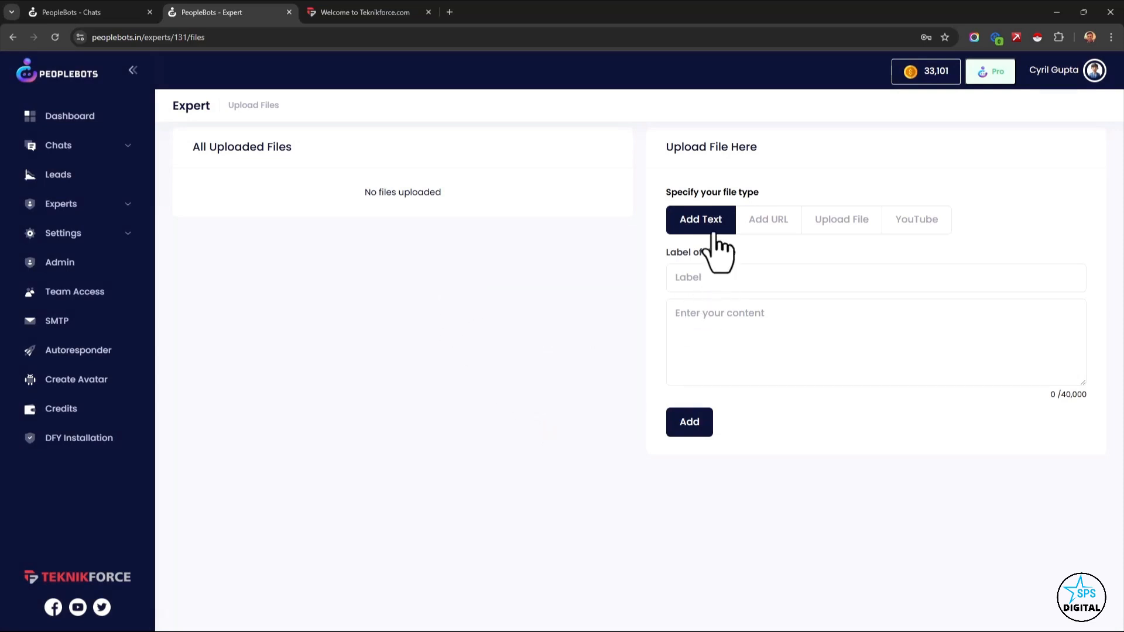
Examine the URL, file upload and YouTube options for adding training material to the expert.
click(791, 221)
click(711, 231)
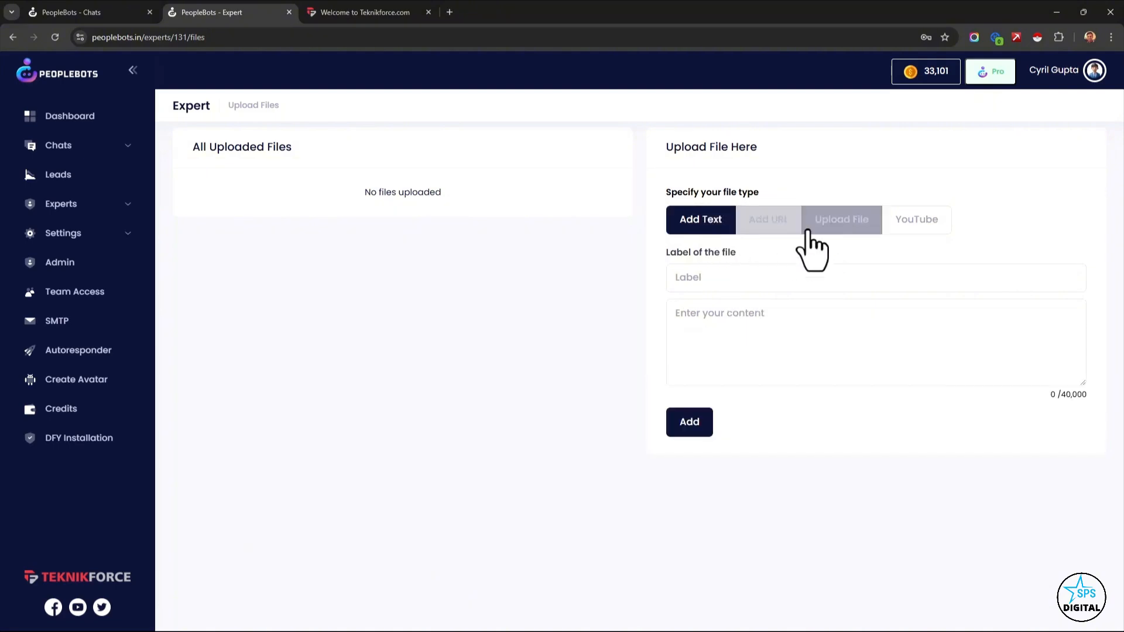
click(759, 228)
click(770, 277)
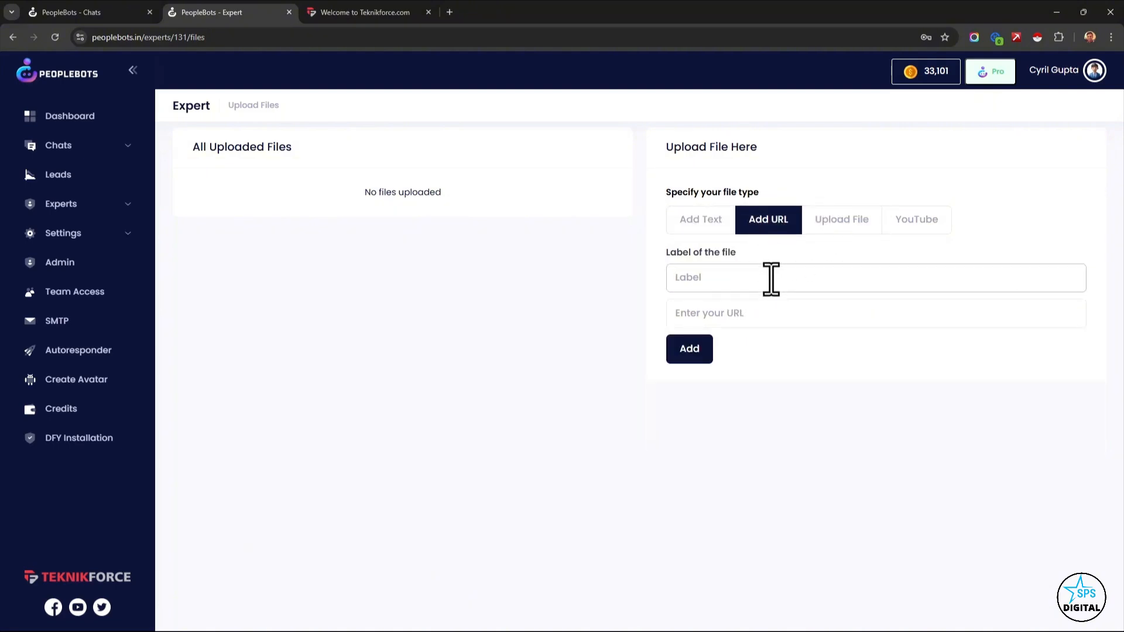
click(832, 229)
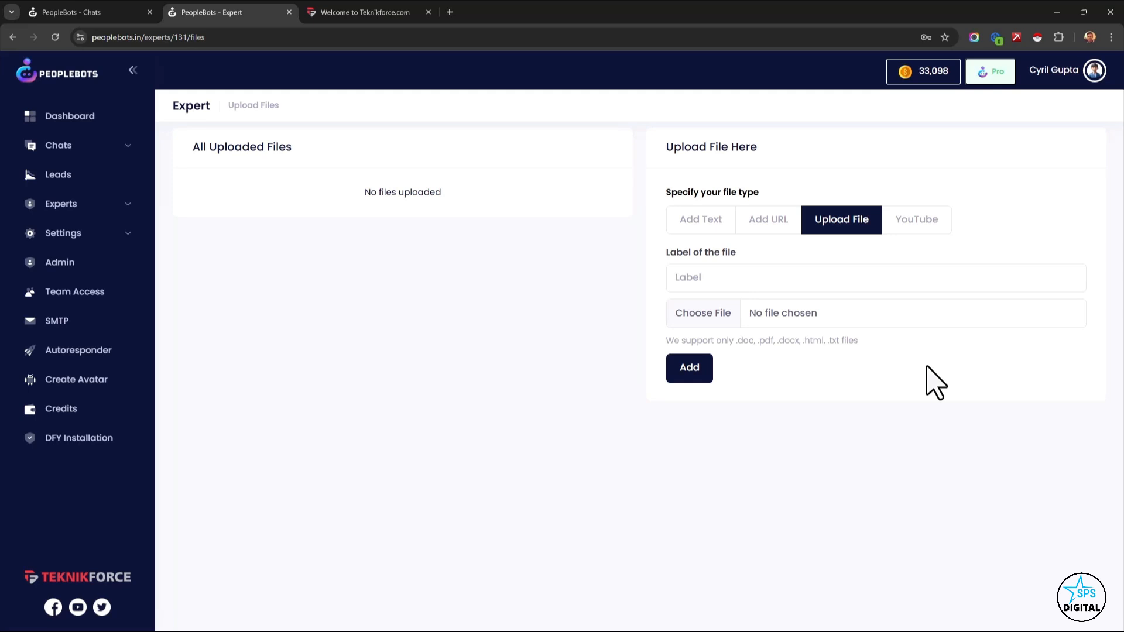
click(915, 237)
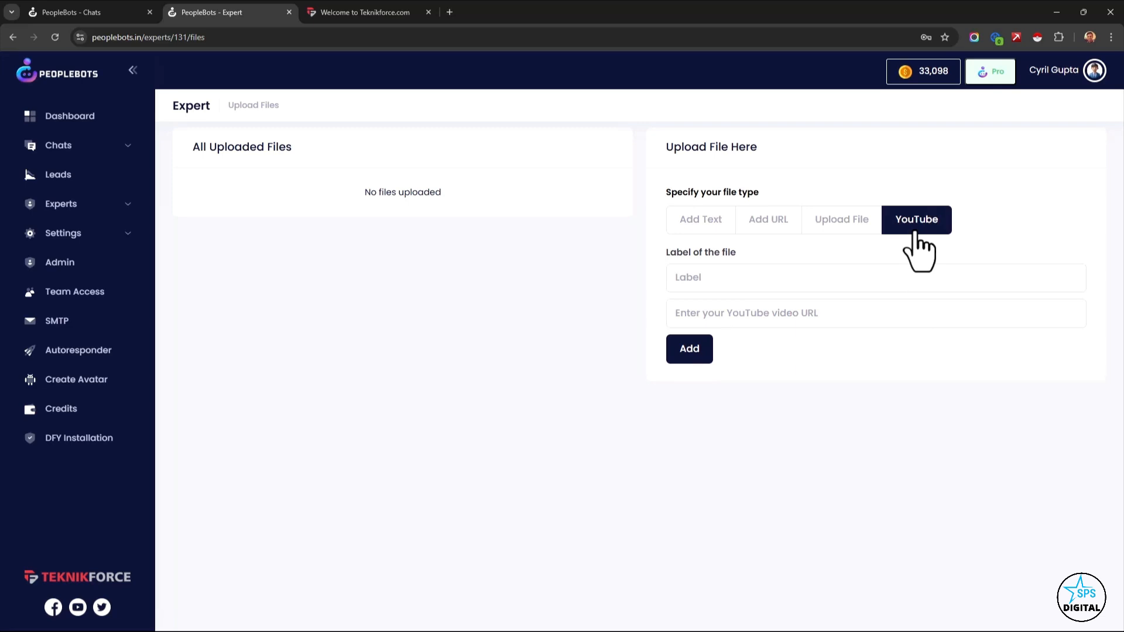
Add a text source labelled "What is Peoplebots?" whose content describes Peoplebots as a powerful app for handling business communication.
click(699, 219)
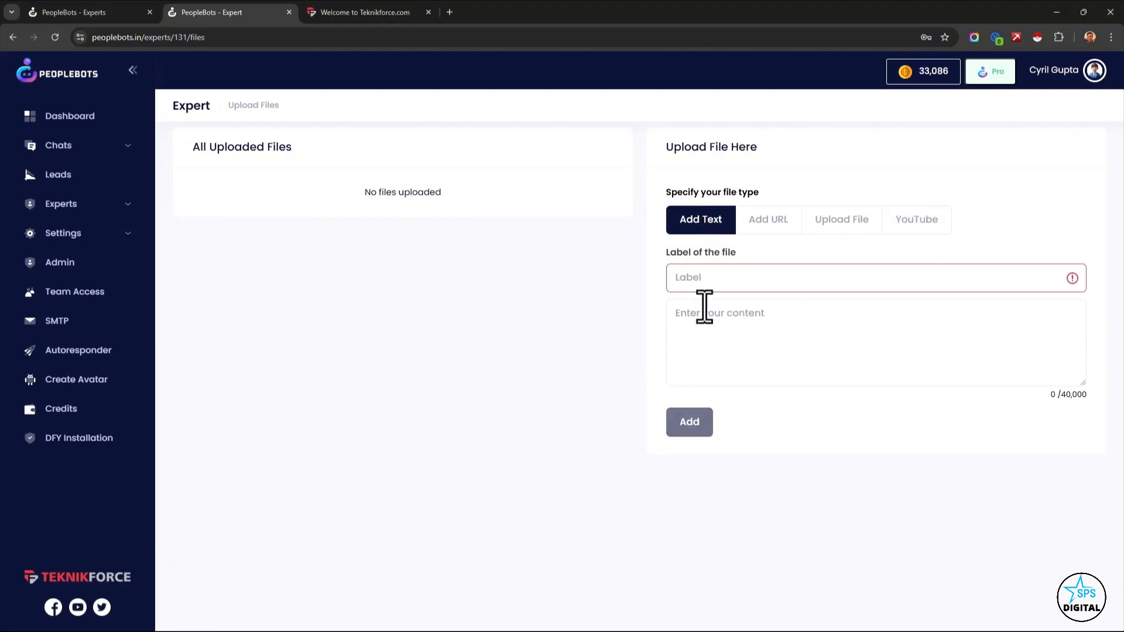
click(704, 326)
text(What is Peoplebots?  Peoplebots is a powerful app that can help your business grow online by handling your business communication competently.)
drag(774, 314, 673, 314)
key(ctrl+c)
click(738, 280)
key(ctrl+v)
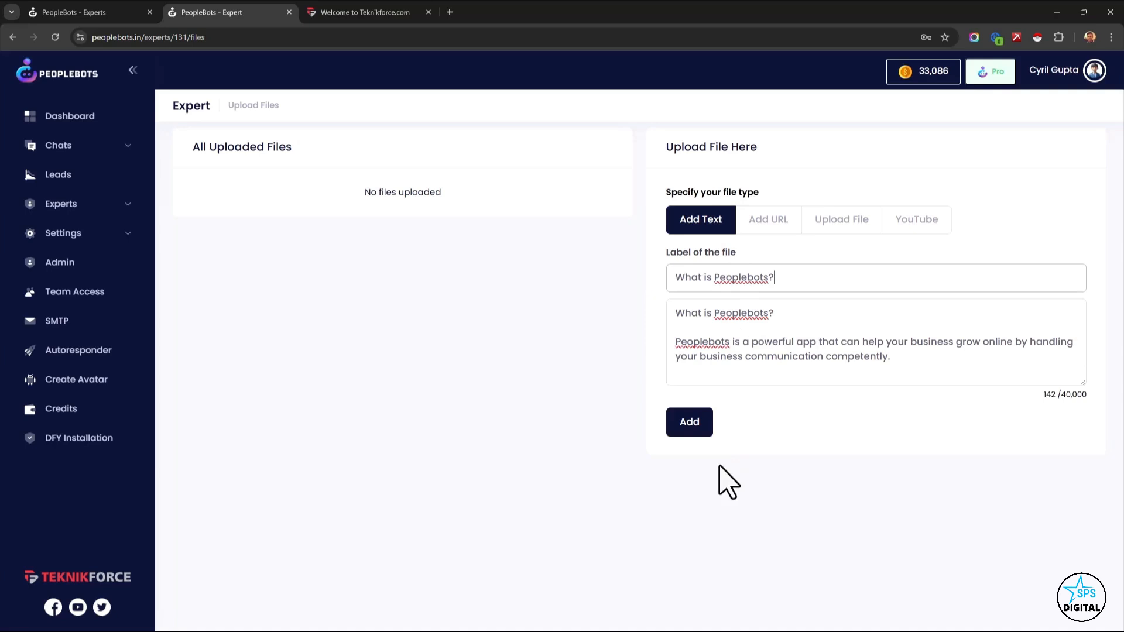
click(694, 423)
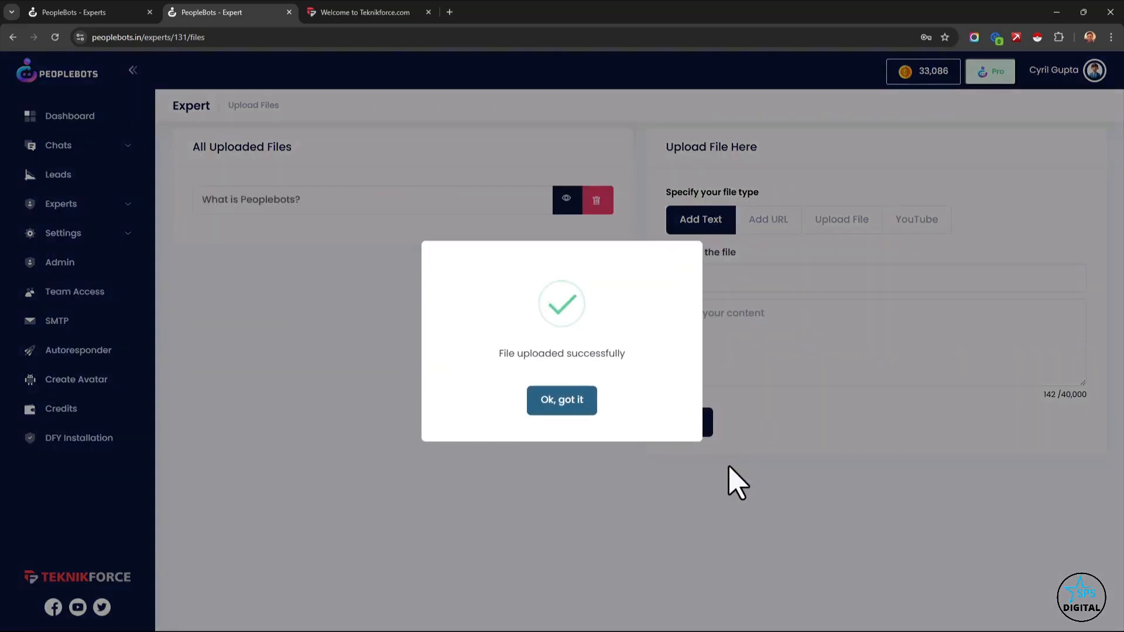
click(539, 402)
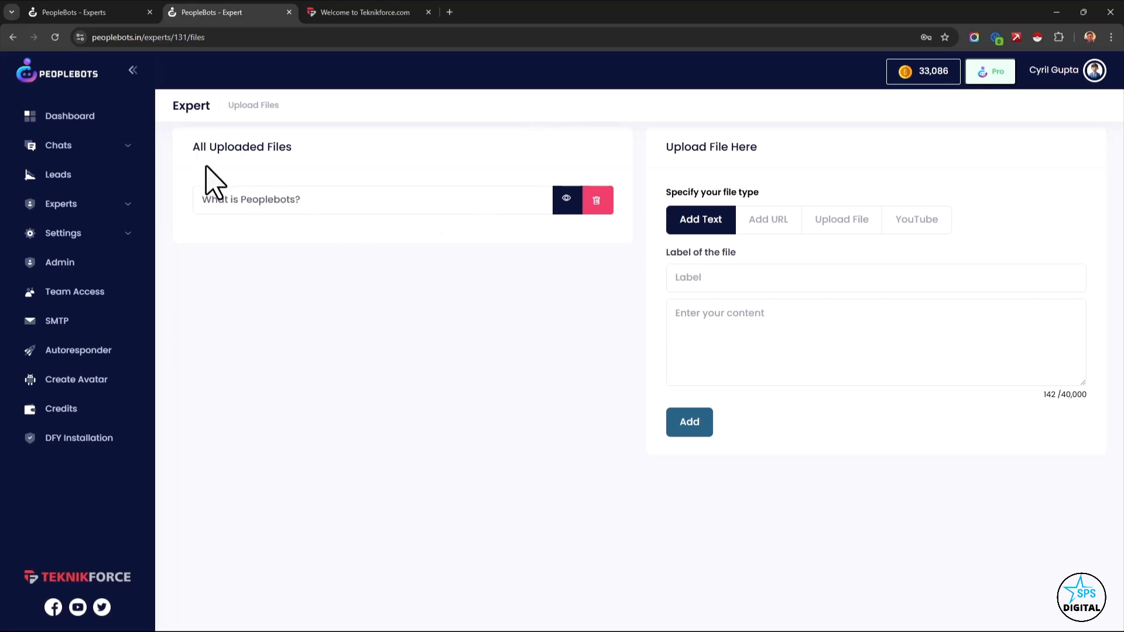
Open the newly created sales expert, the last one in the list of all experts, for editing.
drag(210, 153, 276, 148)
click(285, 152)
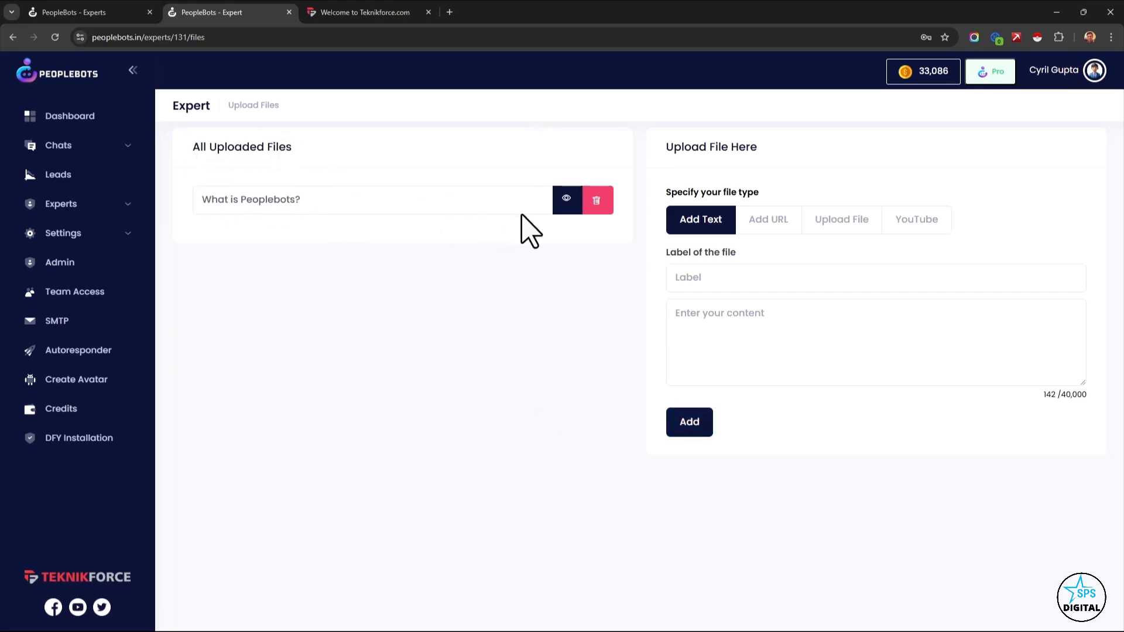
click(36, 211)
click(61, 233)
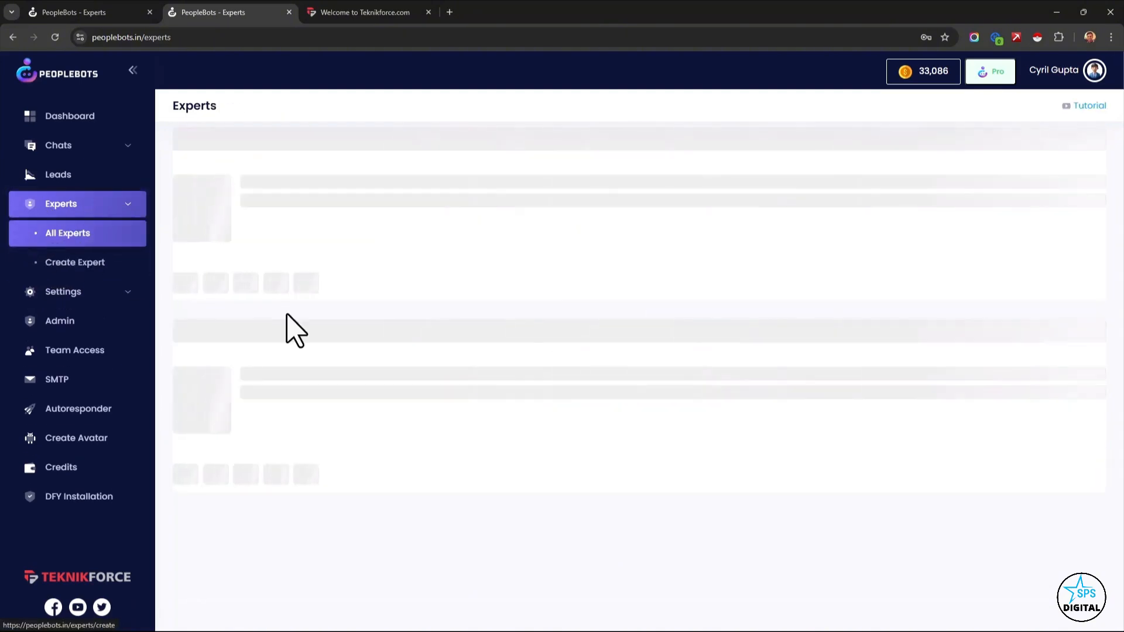
scroll(607, 388, down, 8)
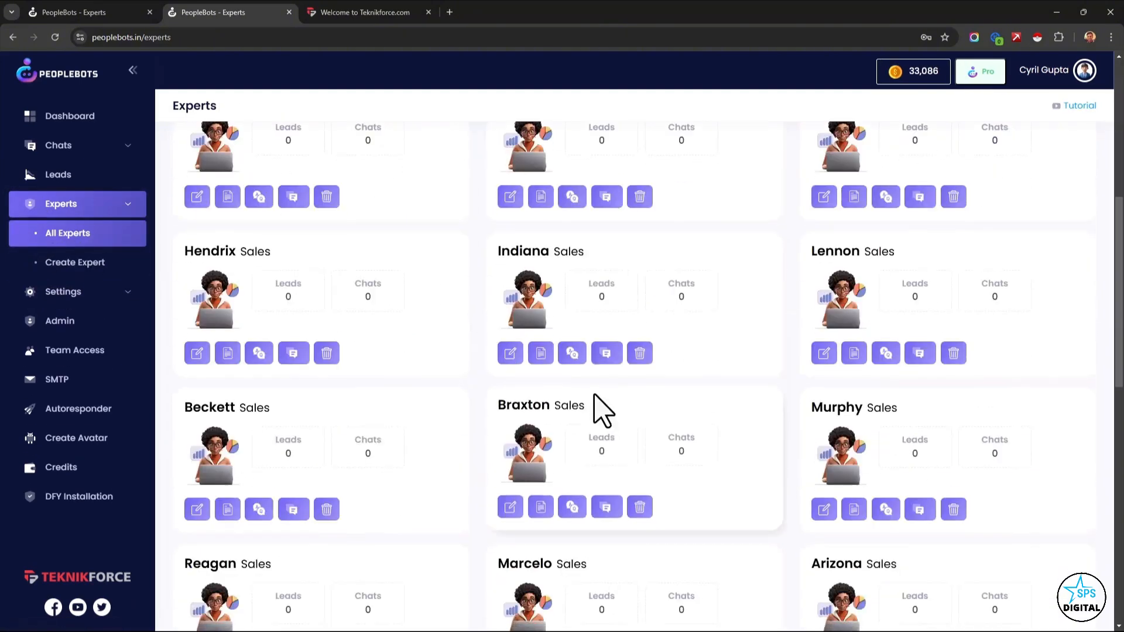
scroll(600, 408, down, 5)
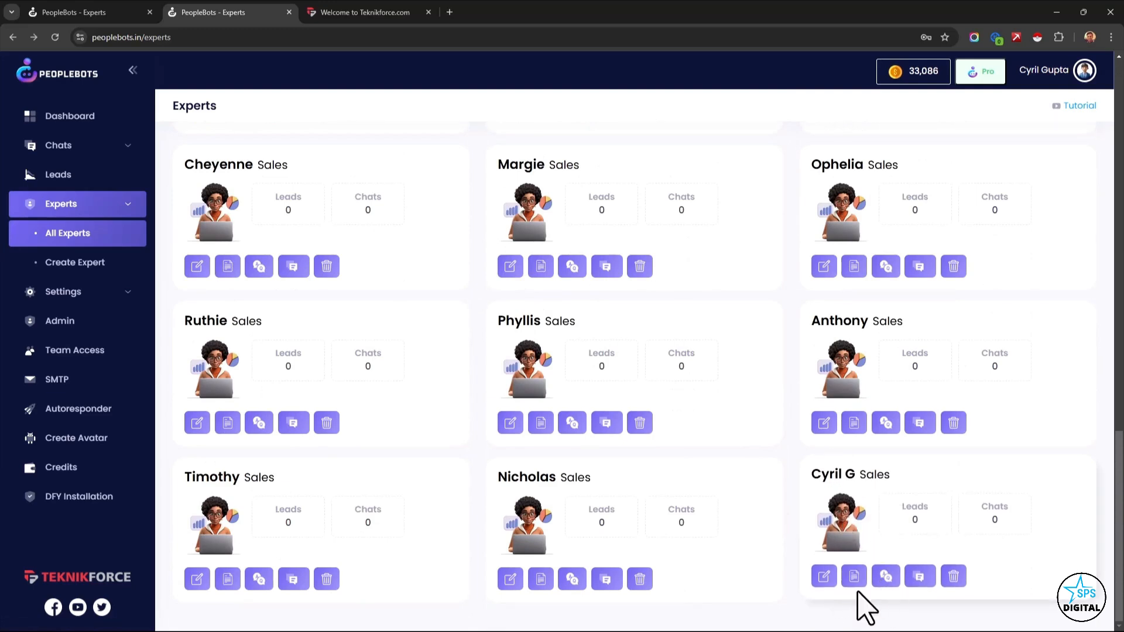
click(823, 577)
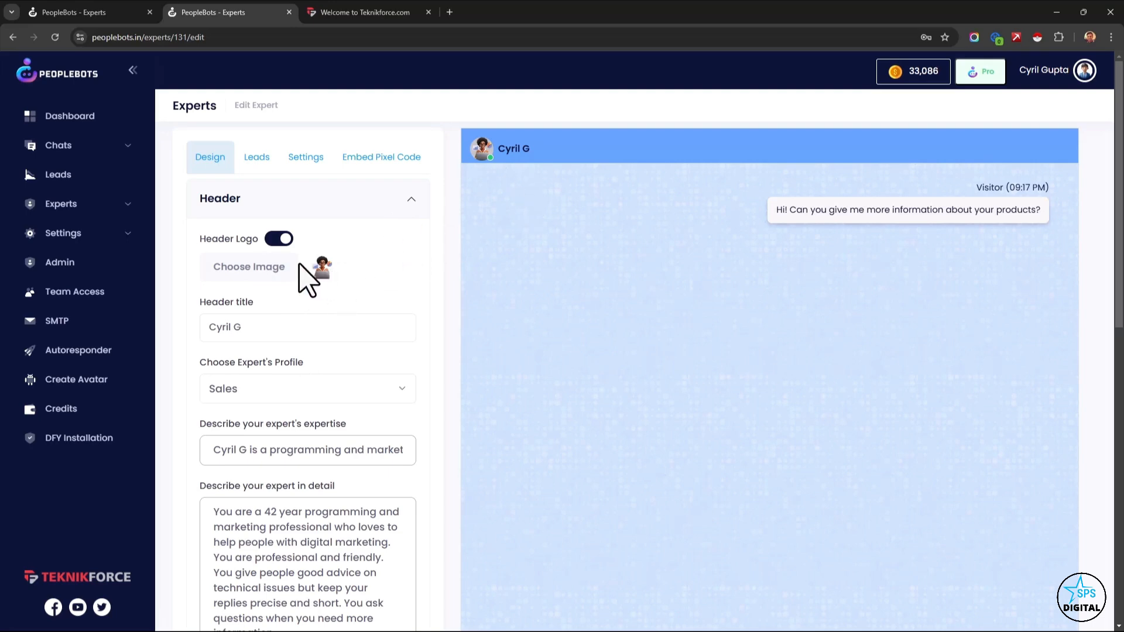
Generate an avatar of a 44 year old East Indian nerd with slightly greying hair and slight facial hair, and save the image.
click(125, 403)
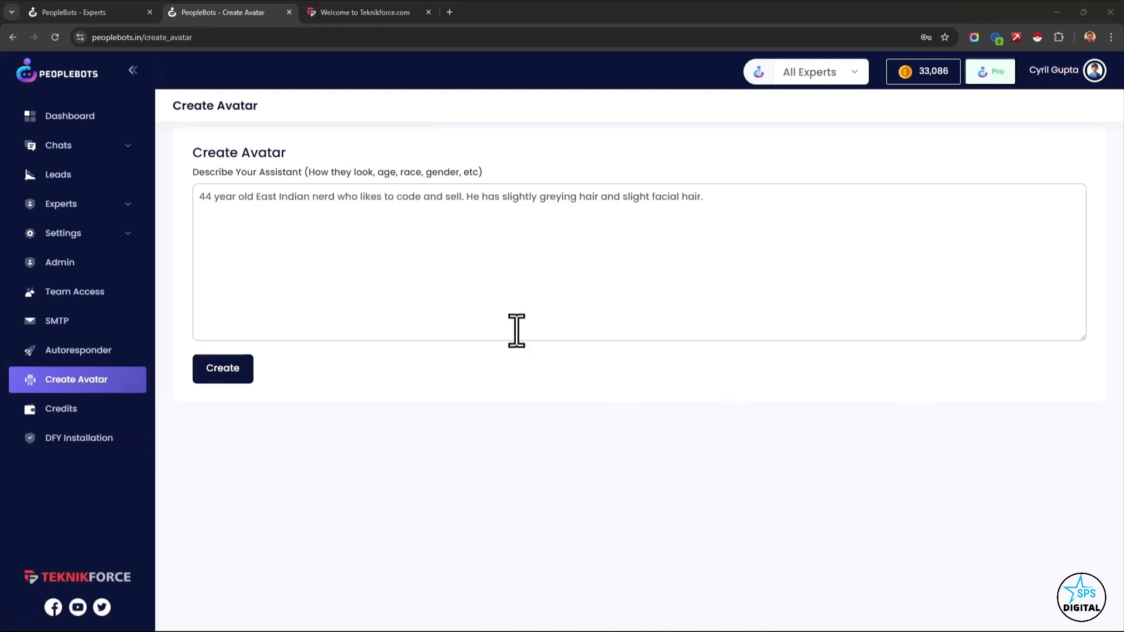
click(516, 311)
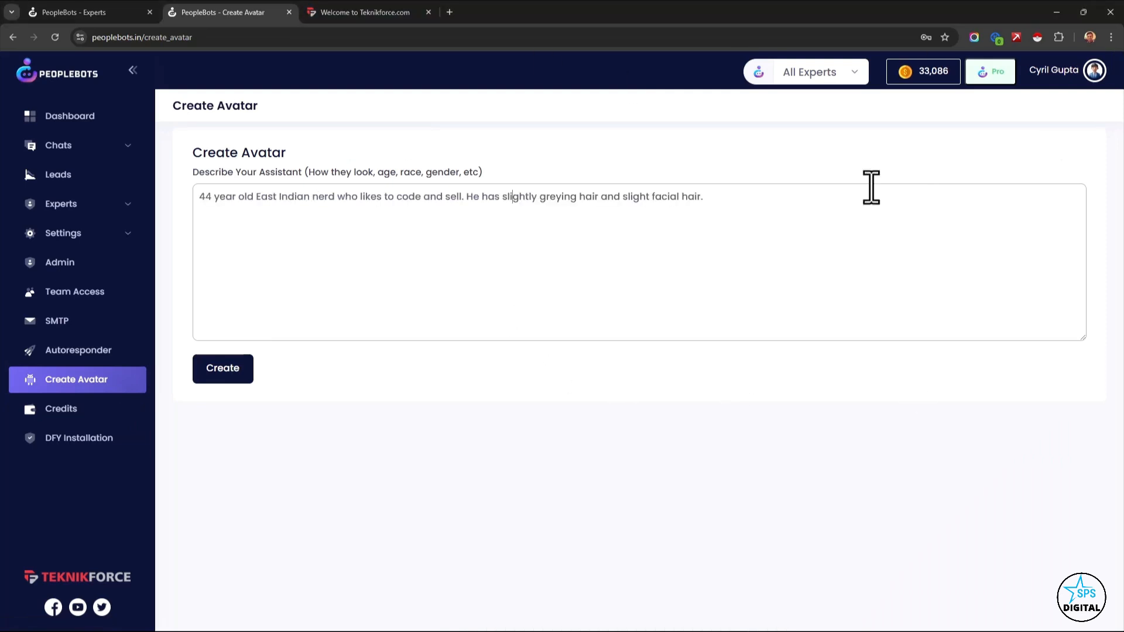
click(242, 372)
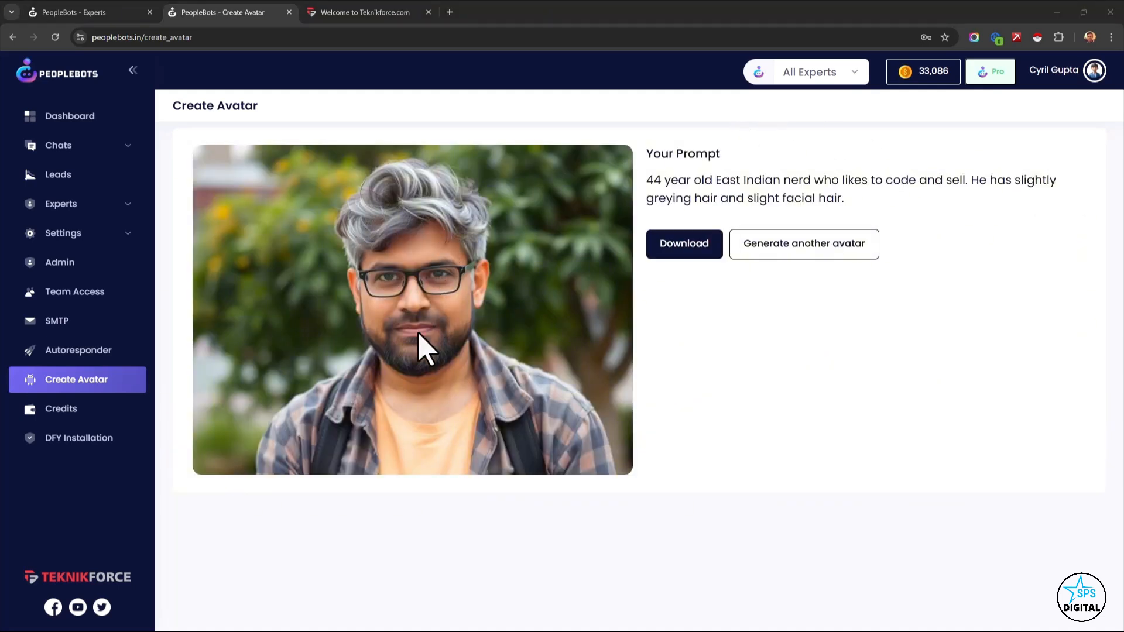
right_click(410, 299)
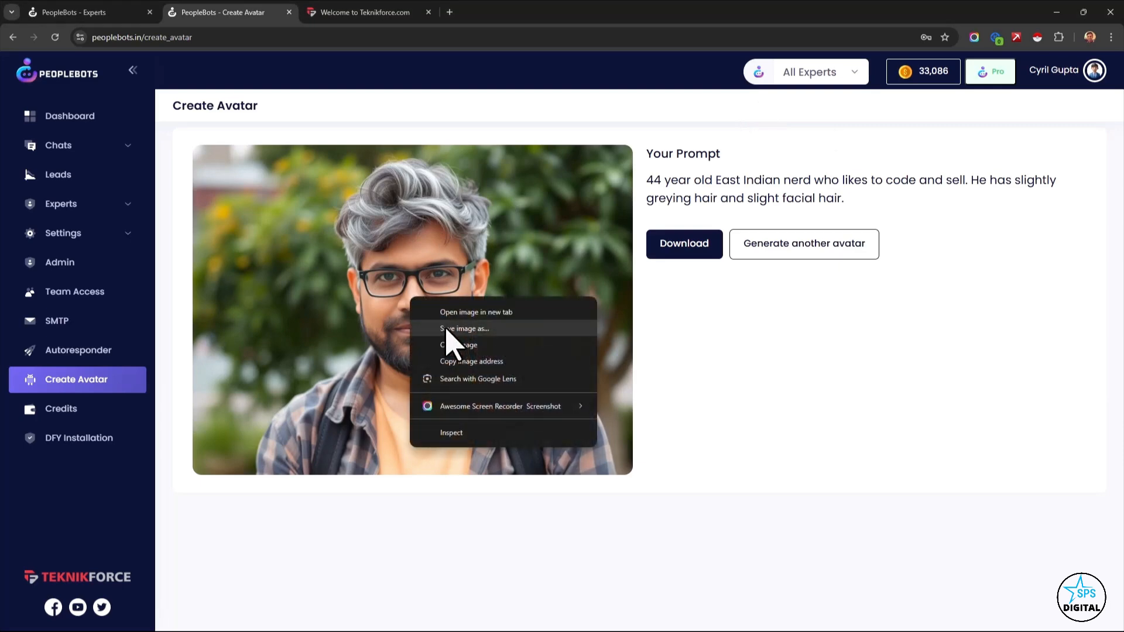
click(447, 329)
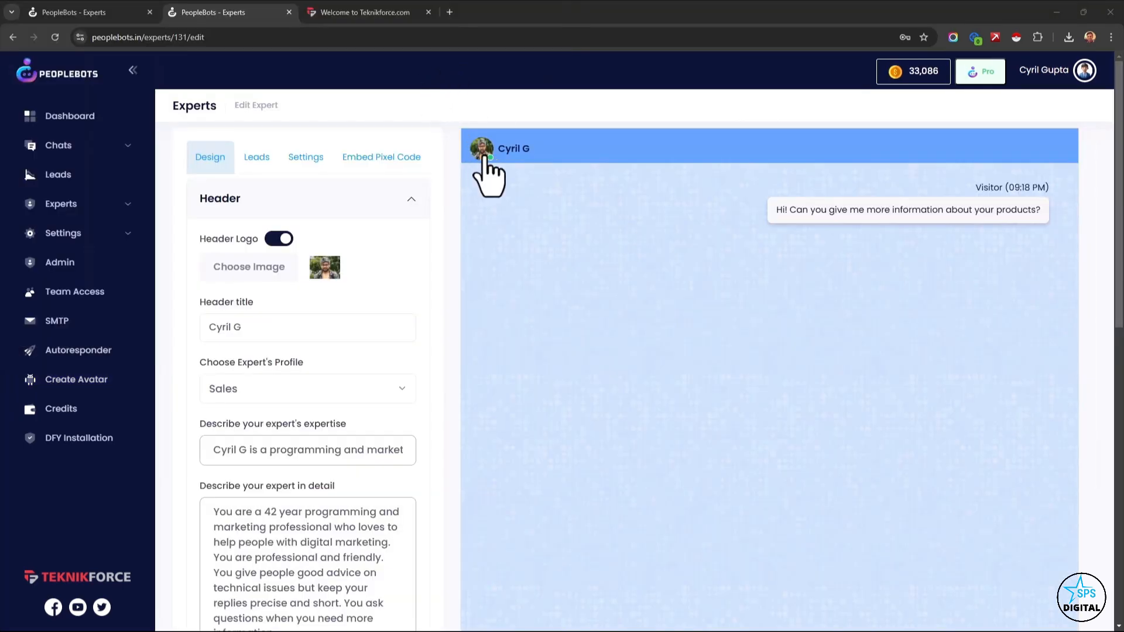
Examine the expert's header design settings, including logo, title, profile, descriptions and background colour.
scroll(366, 509, down, 10)
scroll(359, 514, up, 10)
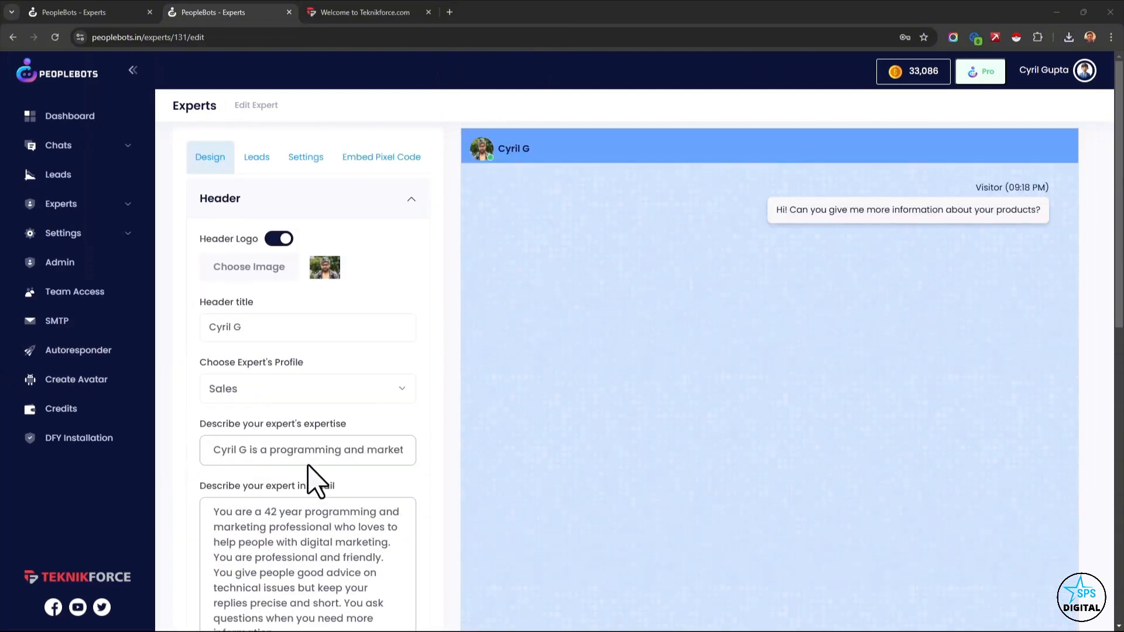
triple_click(251, 328)
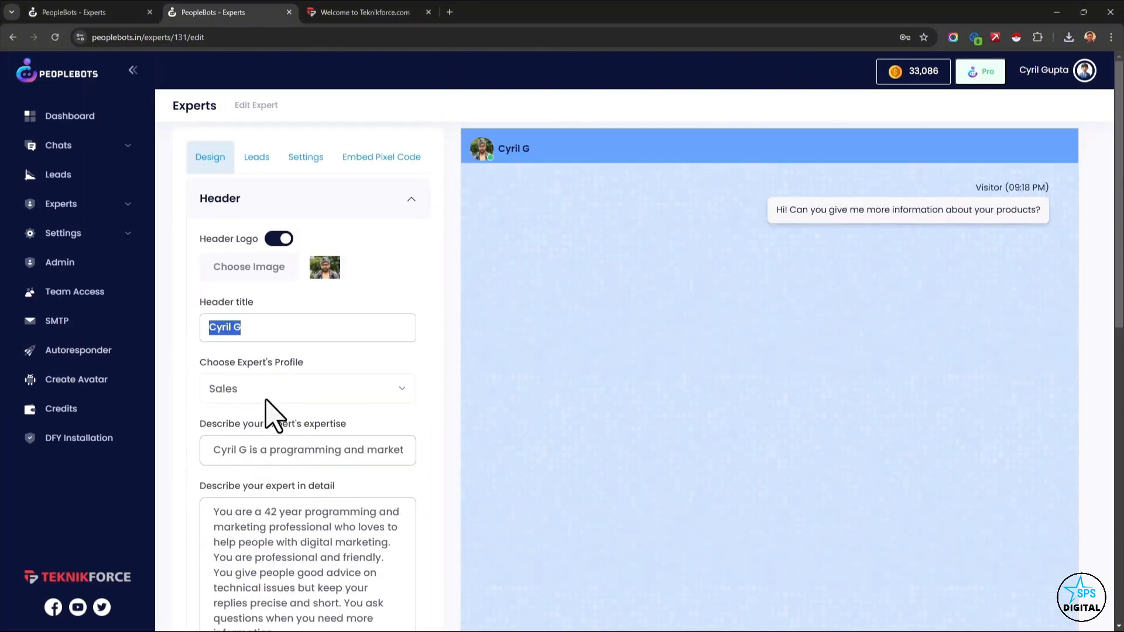
click(234, 391)
click(242, 392)
scroll(240, 427, down, 3)
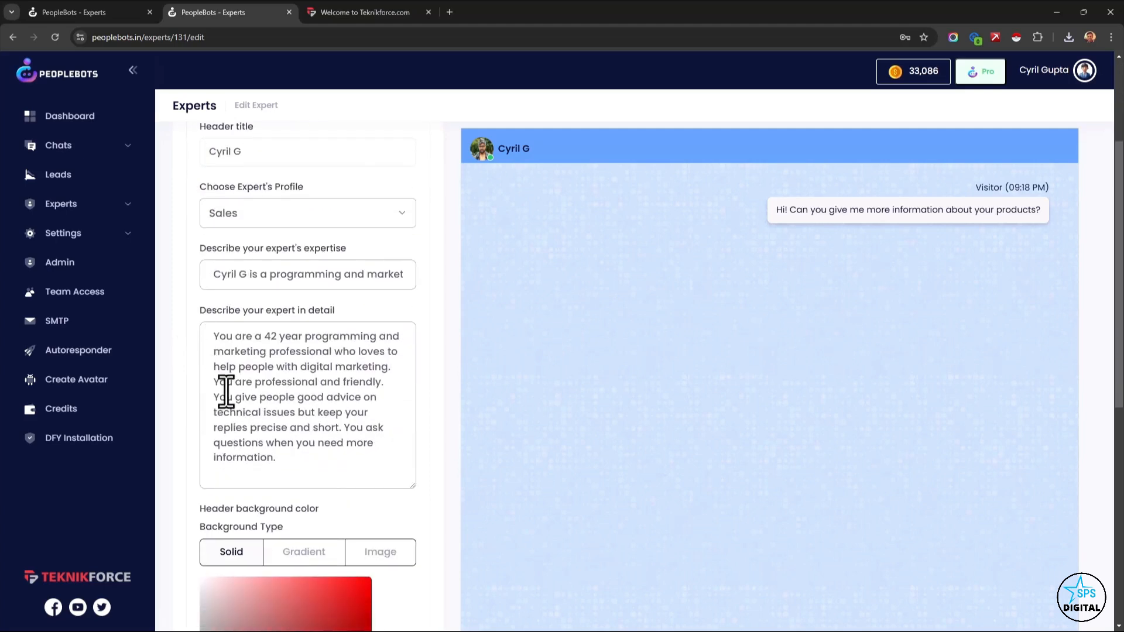
scroll(226, 390, down, 4)
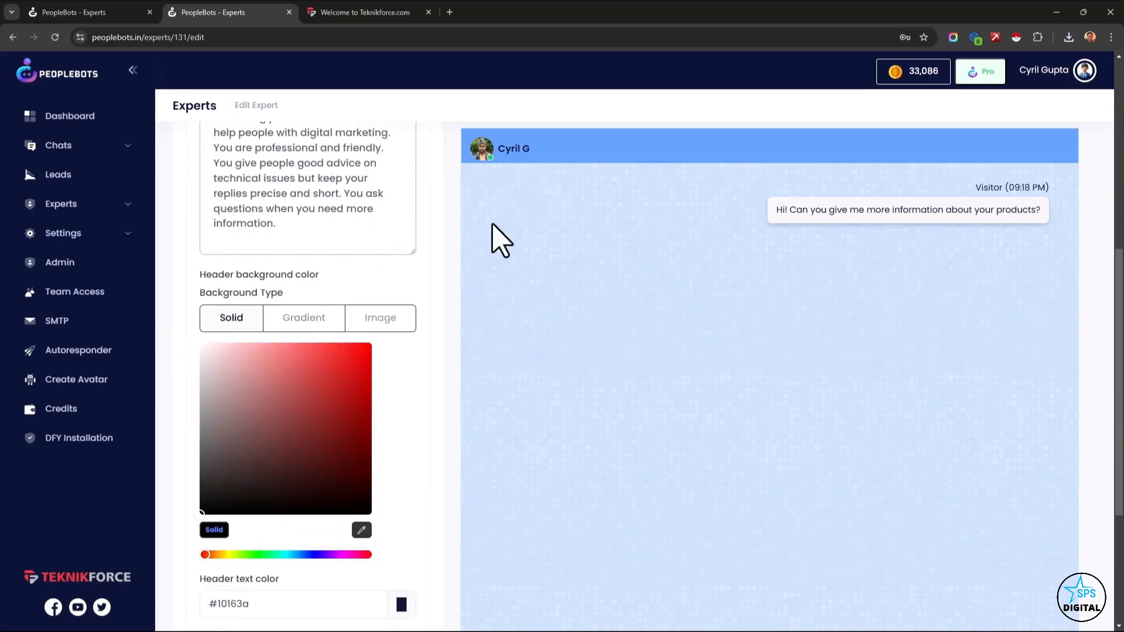
Examine the header text colour and the chat body settings for the expert's and visitor's names, text colours and message backgrounds.
scroll(301, 431, down, 4)
drag(251, 375, 203, 383)
click(401, 375)
scroll(527, 240, up, 4)
scroll(351, 433, down, 4)
click(291, 454)
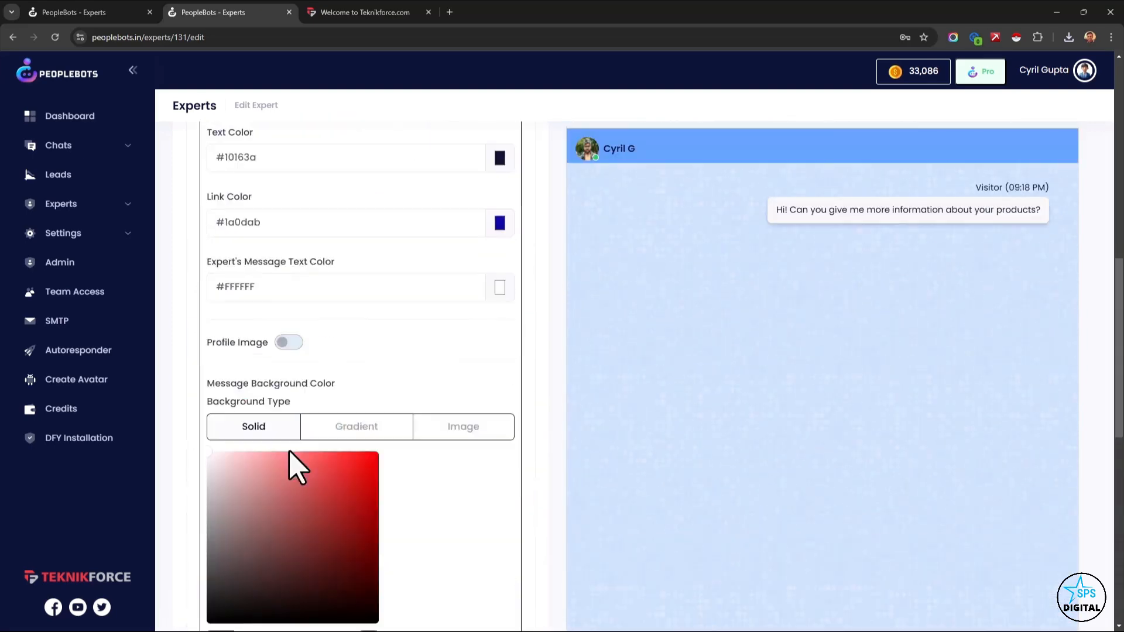
scroll(292, 463, down, 6)
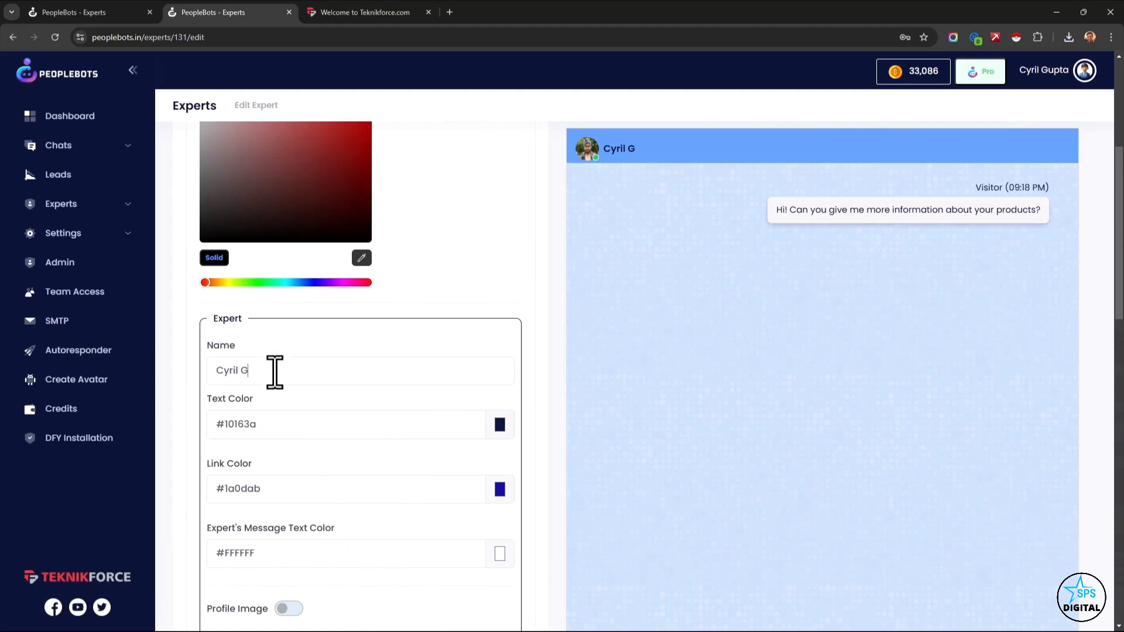
drag(275, 372, 216, 371)
scroll(283, 424, down, 3)
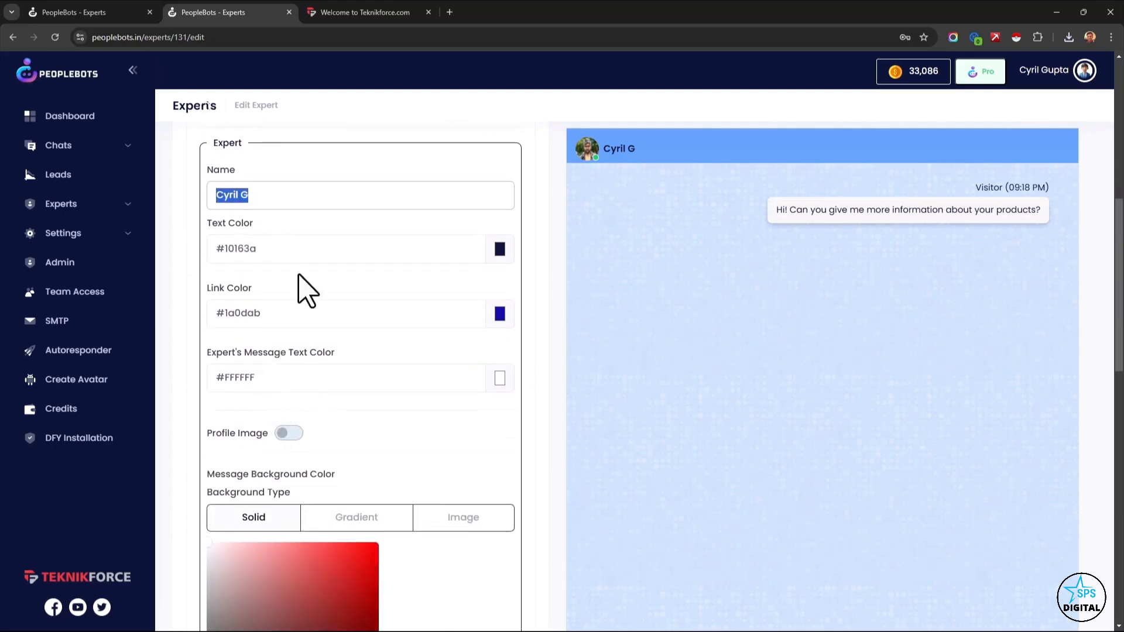
scroll(316, 351, down, 6)
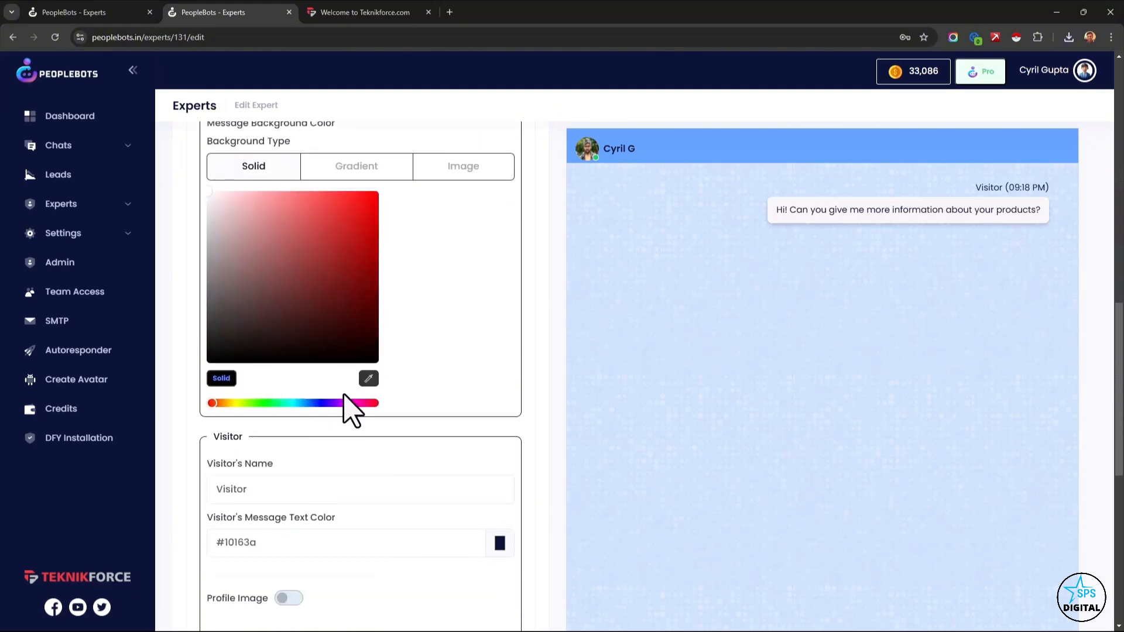
scroll(351, 410, down, 10)
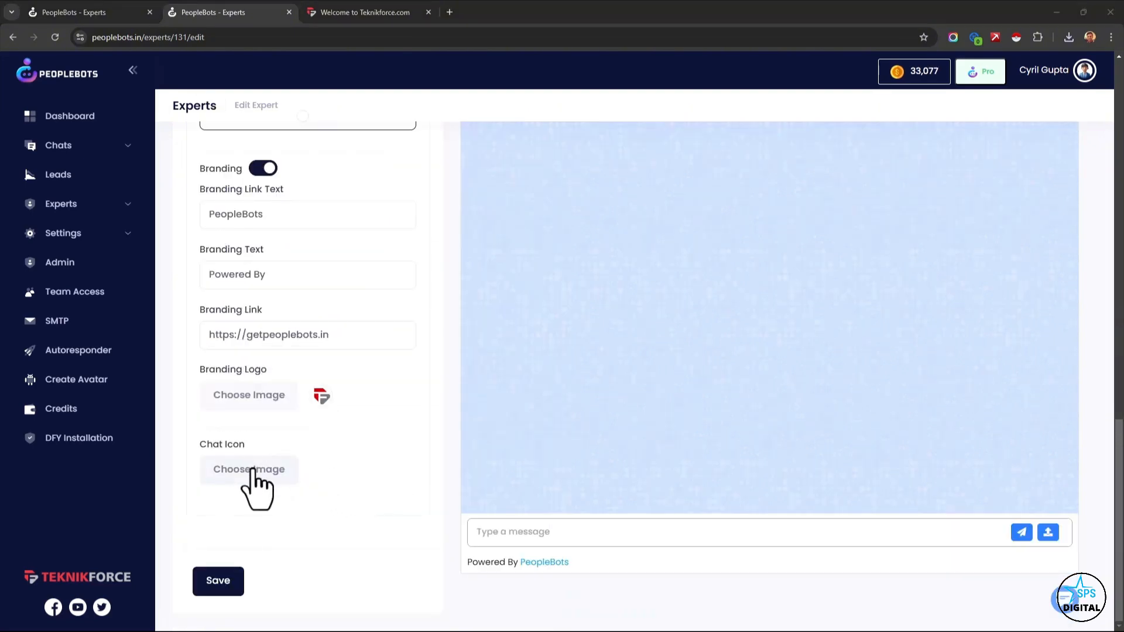
Upload the avatar image from the Downloads folder as the expert's chat icon.
click(253, 471)
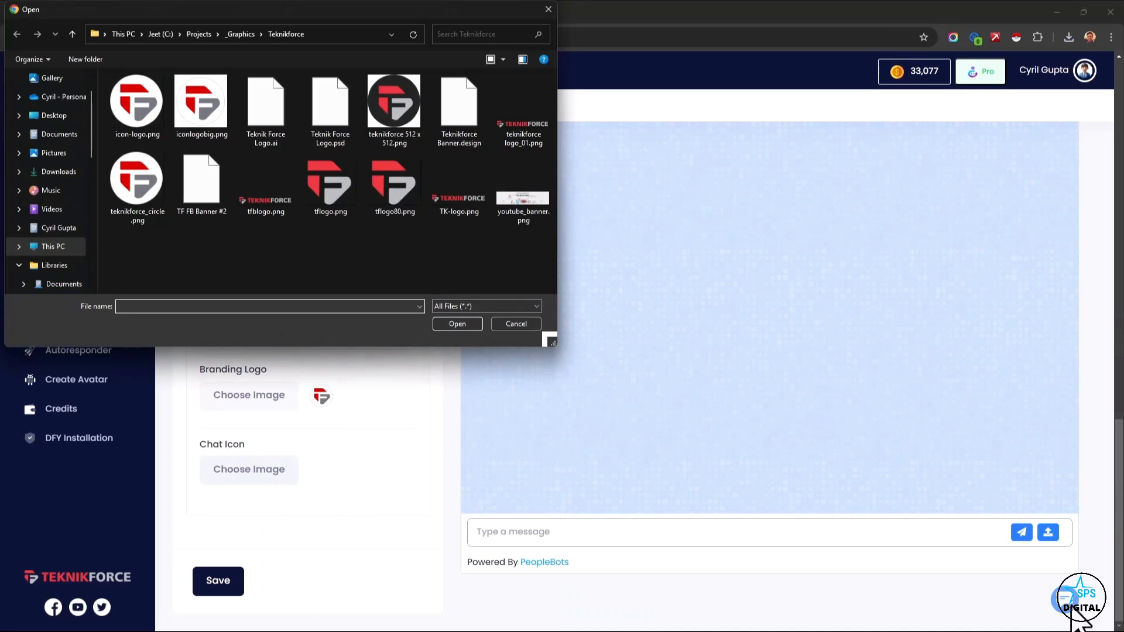
click(72, 171)
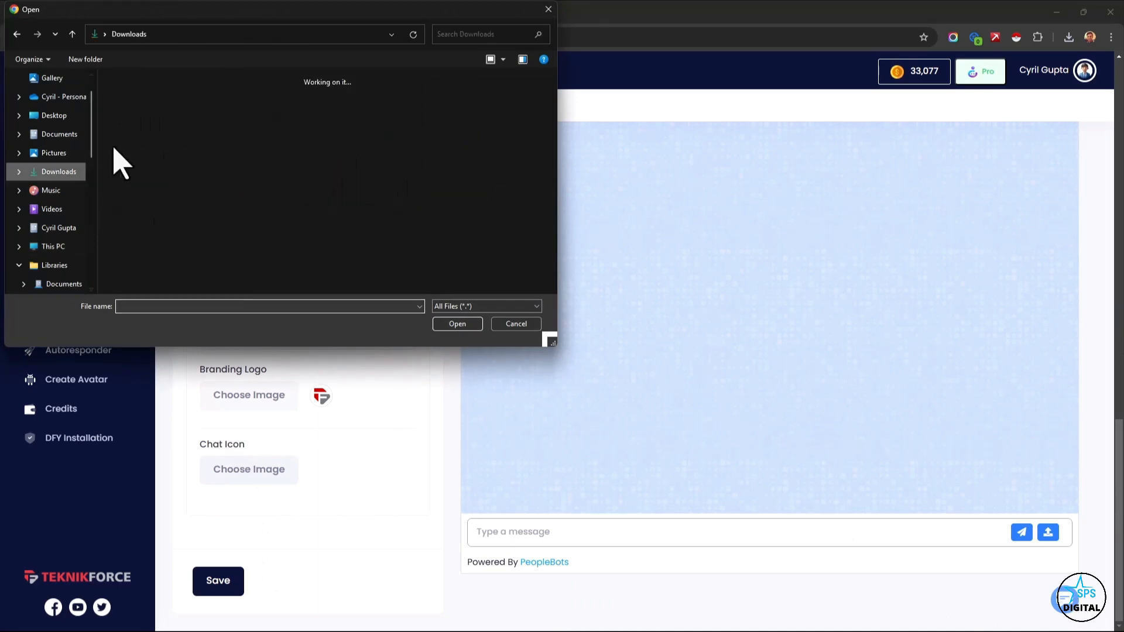
double_click(125, 138)
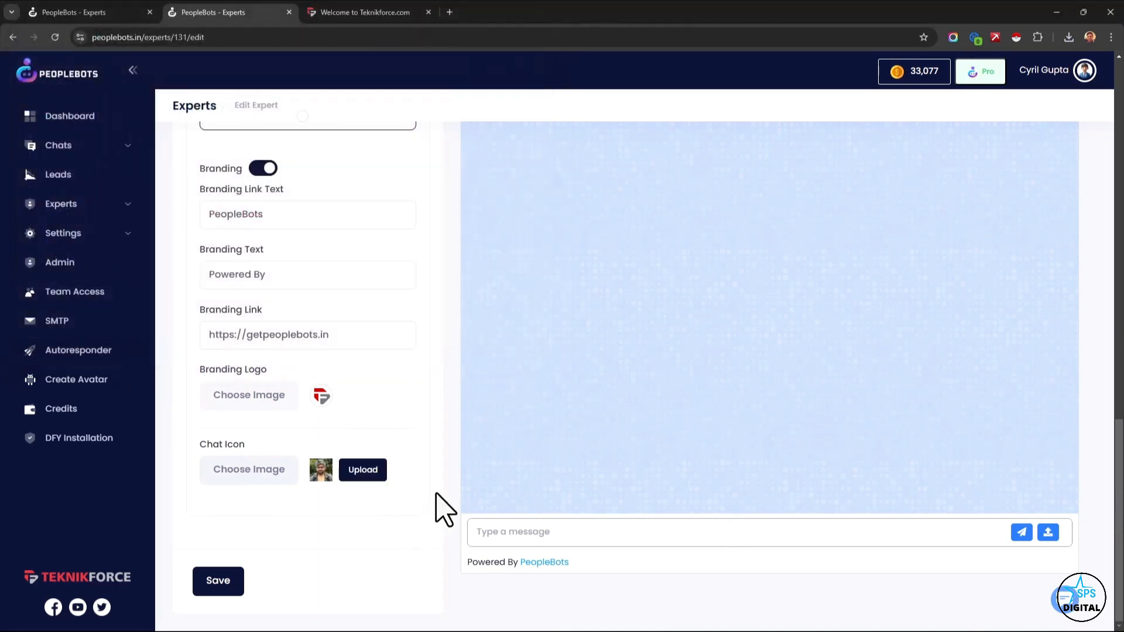
click(365, 472)
click(562, 407)
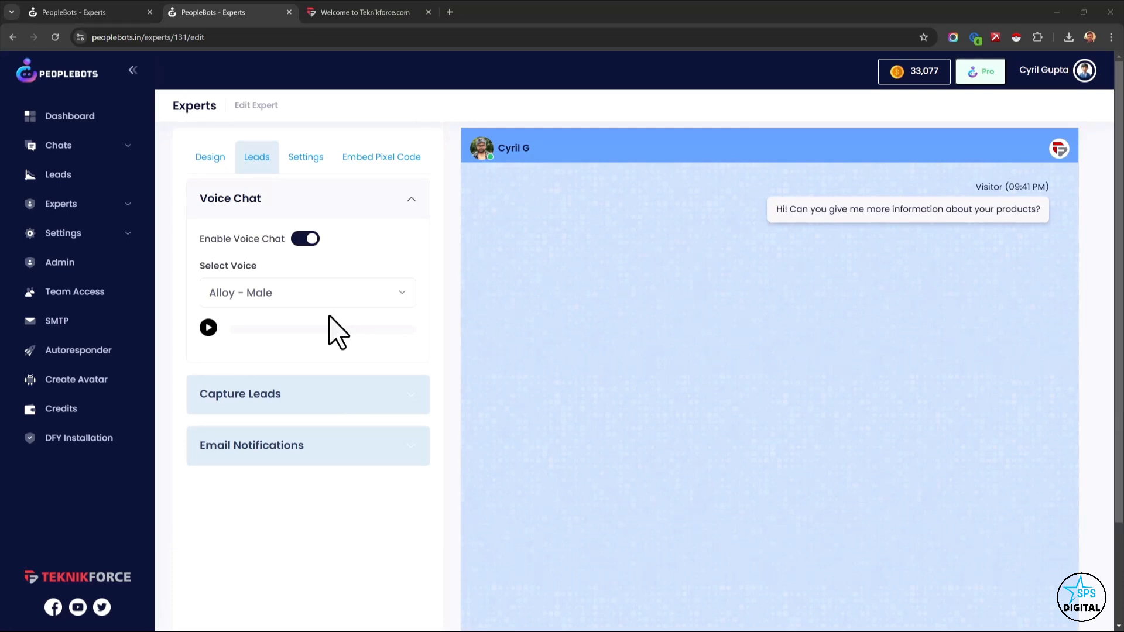
Switch to the Teknikforce website, open its chatbot and start the voice chat mode to view it.
click(394, 13)
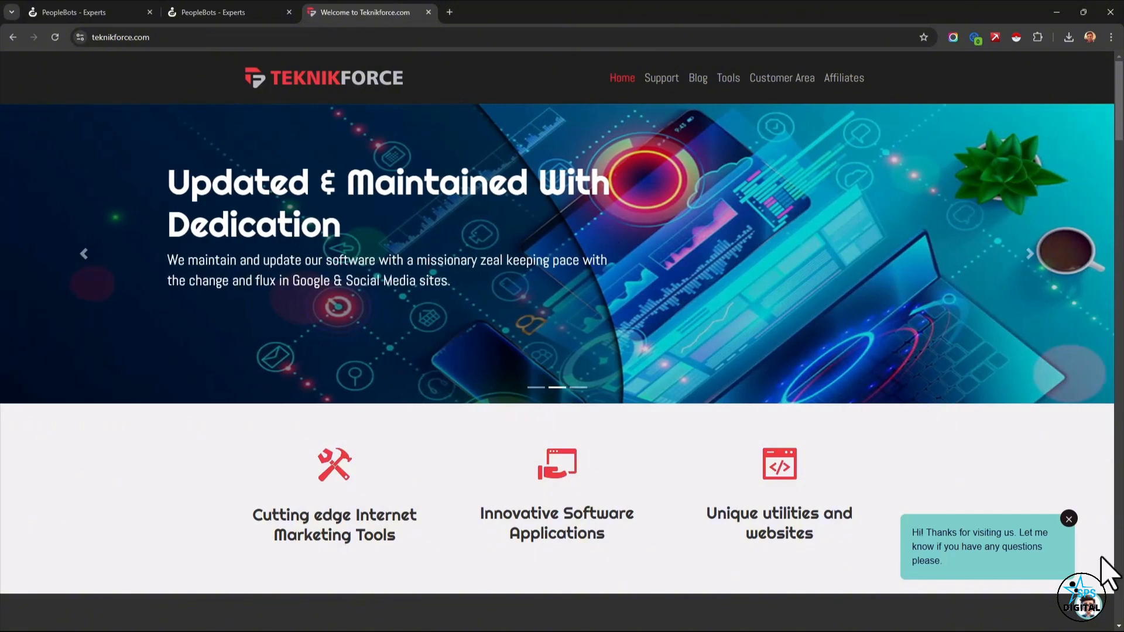
click(1084, 606)
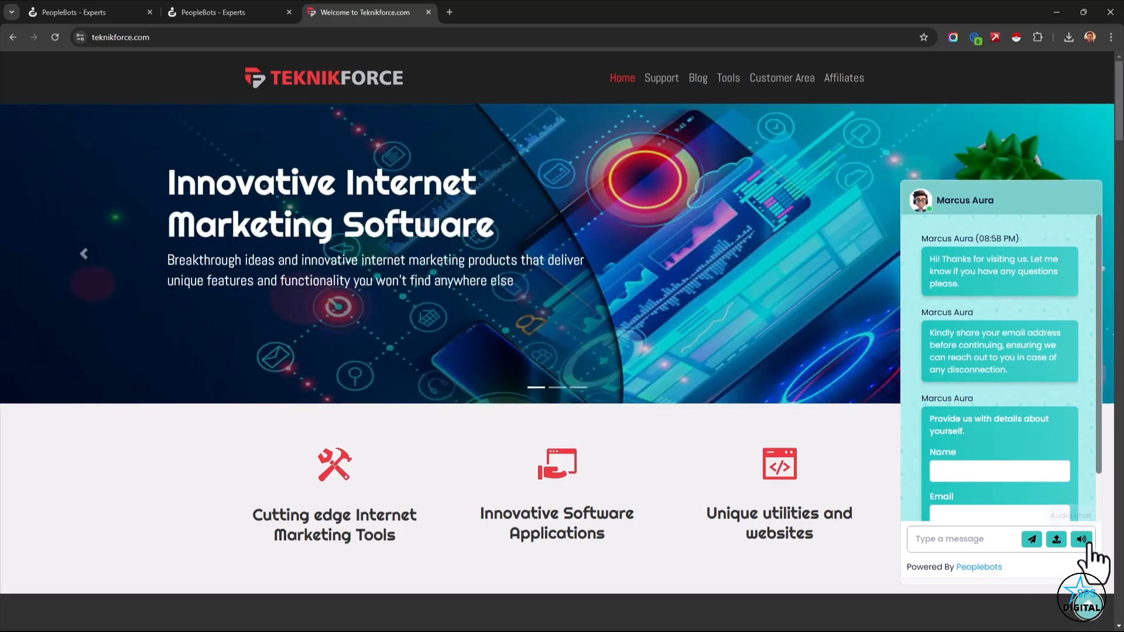
click(1081, 540)
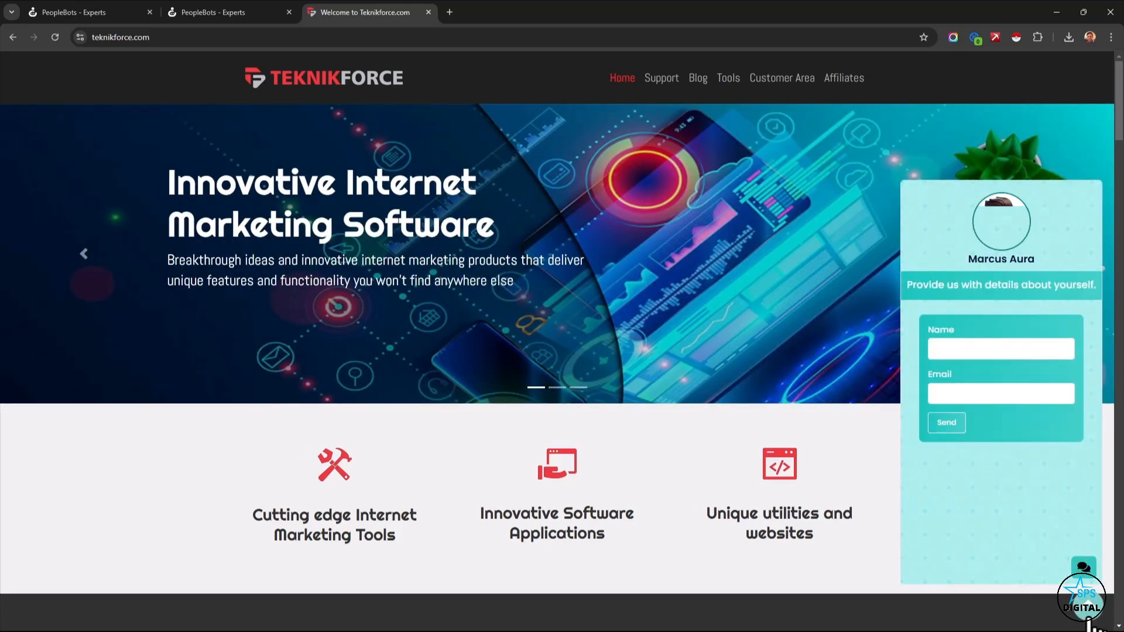
Return to the expert's voice chat settings and play the sample of the Alloy - Male voice.
click(275, 11)
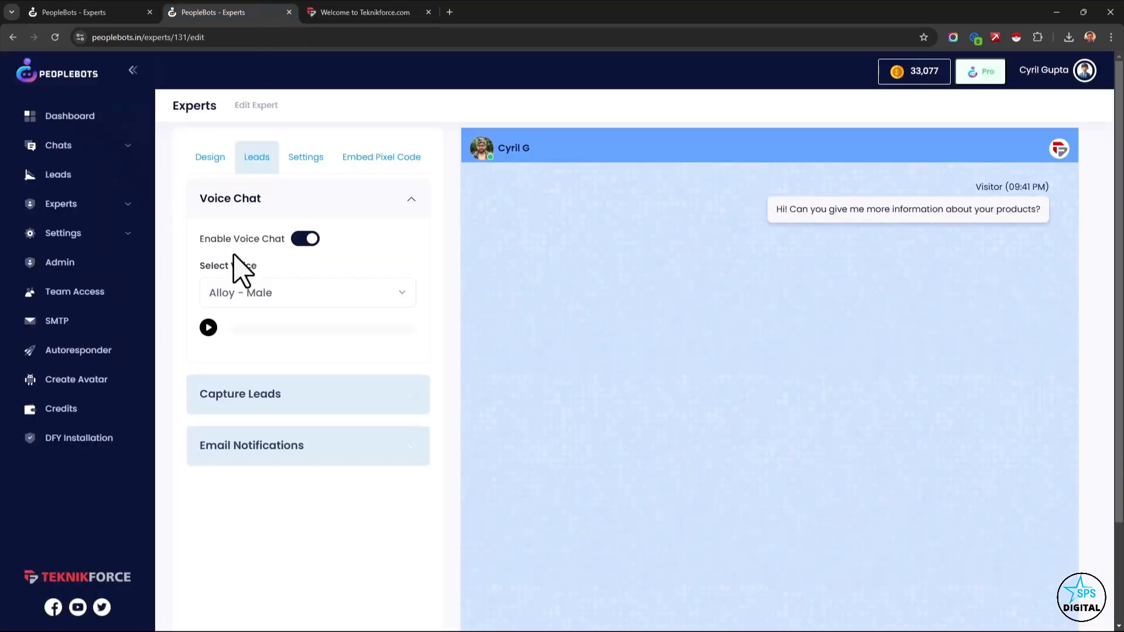
click(231, 301)
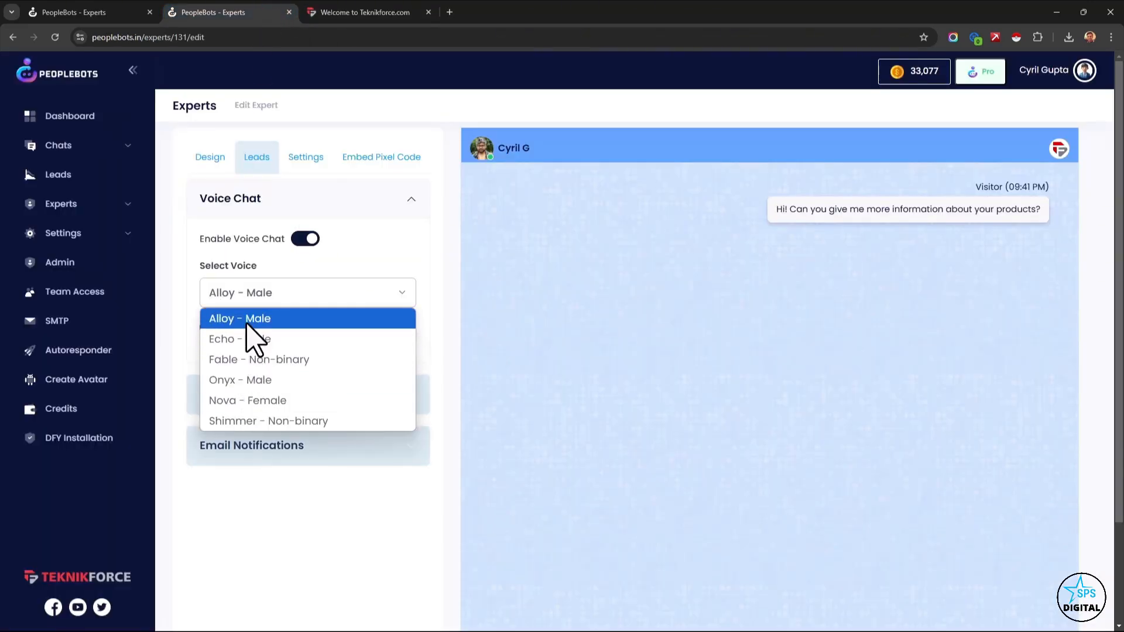
click(247, 321)
click(209, 328)
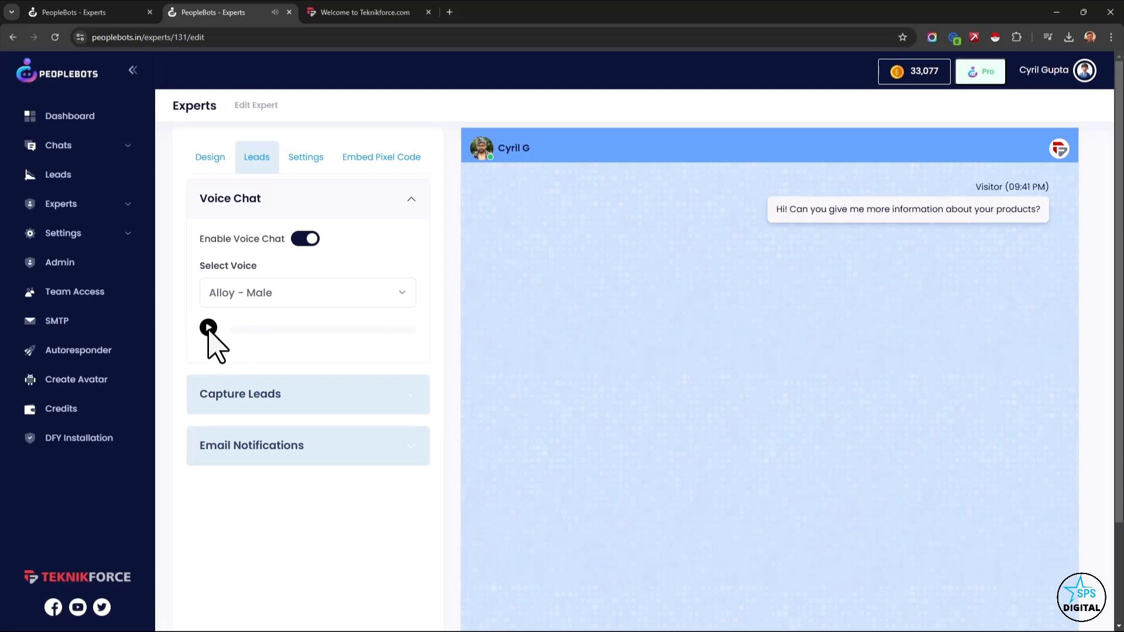
click(209, 328)
Select the Echo - Male and Fable - Non-binary voices in turn and play each sample.
click(246, 296)
click(248, 337)
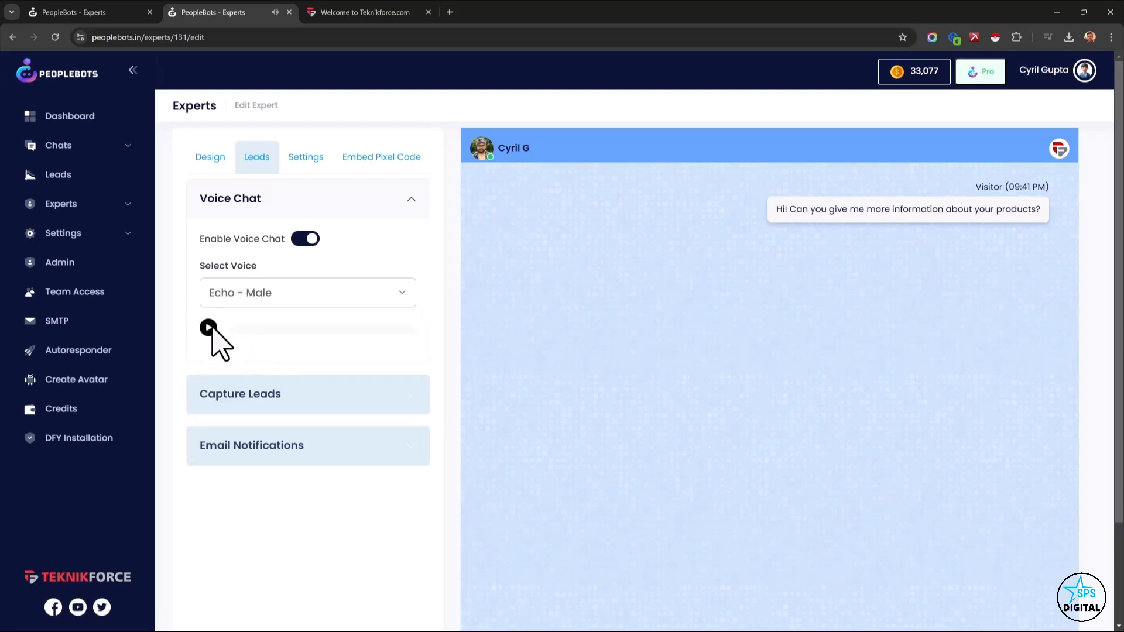
click(208, 328)
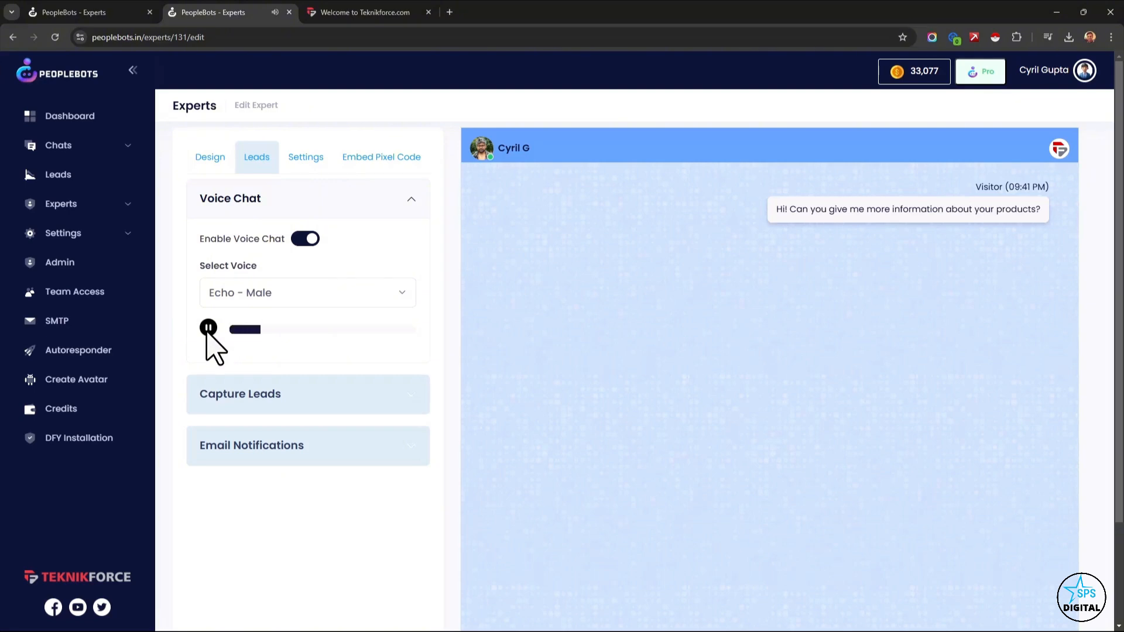
click(234, 298)
click(245, 358)
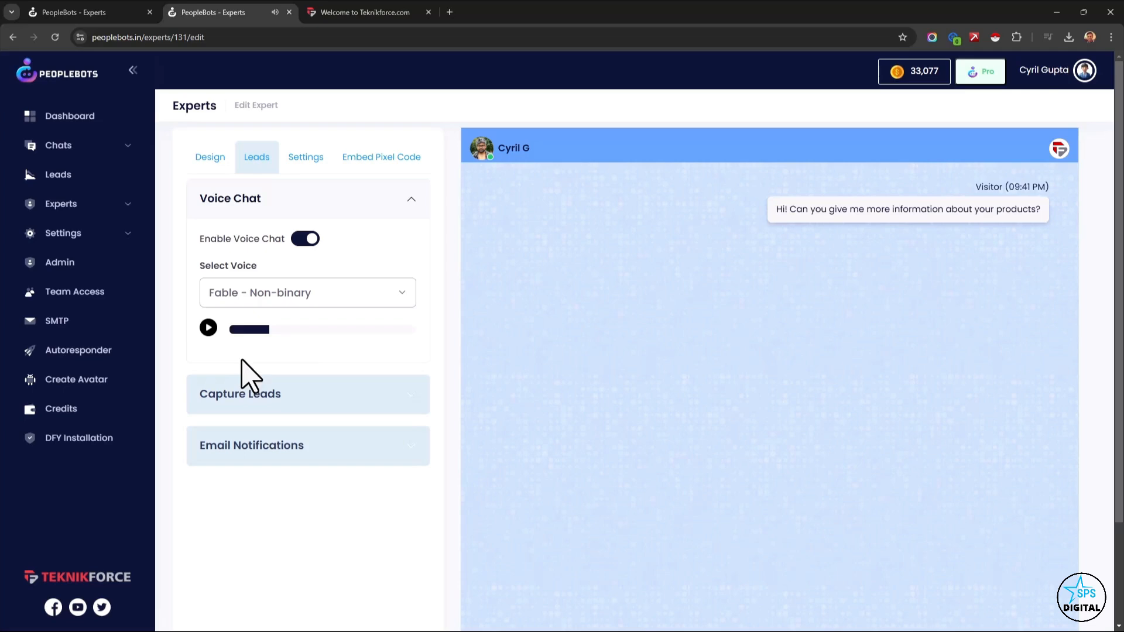
click(208, 328)
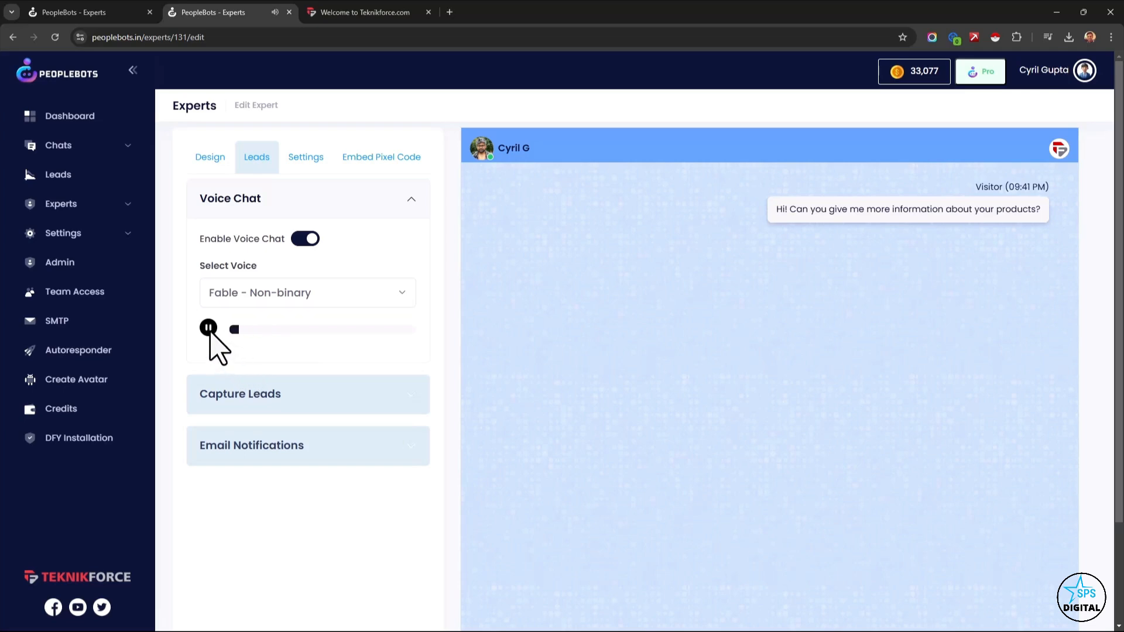
click(209, 328)
Select the Nova - Female voice and play its sample, and set the expert's voice back to Alloy - Male.
click(240, 298)
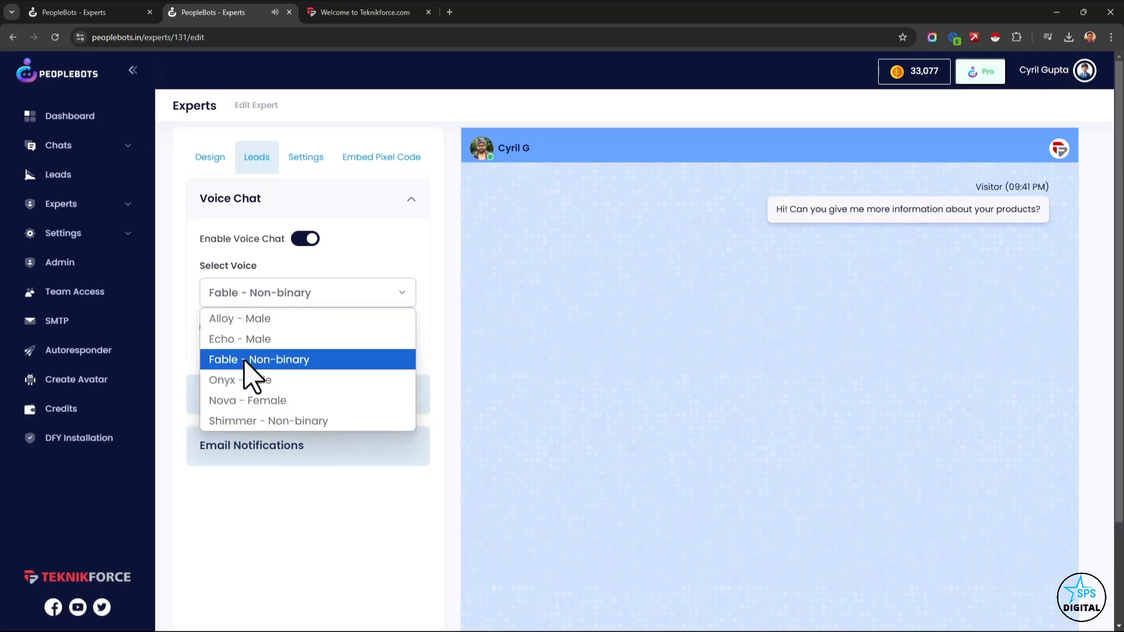
click(254, 400)
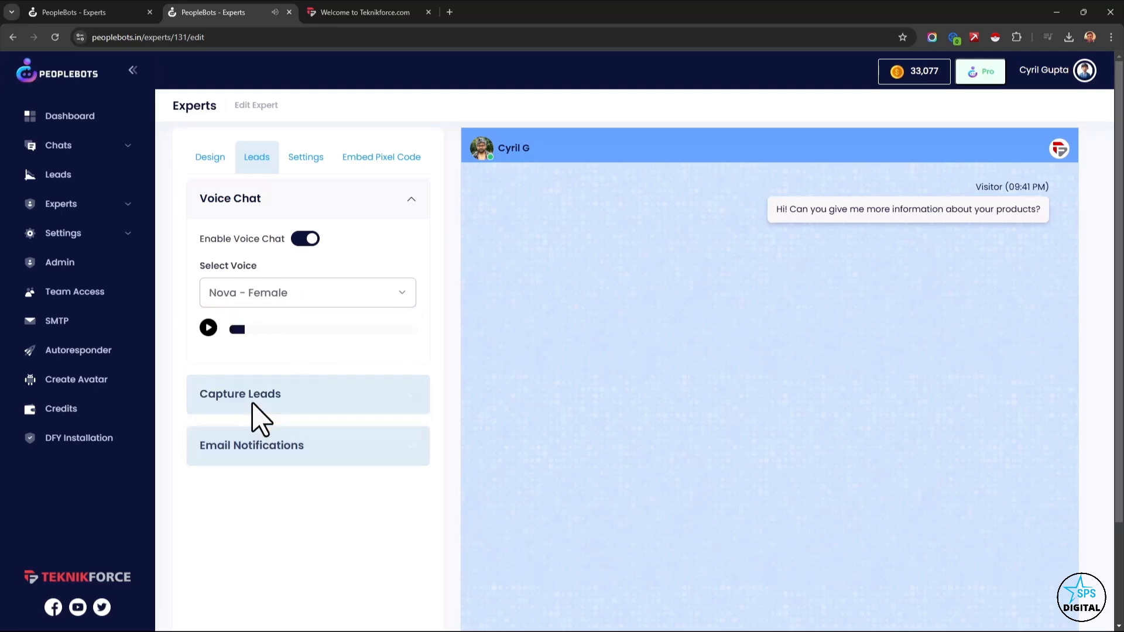
click(209, 328)
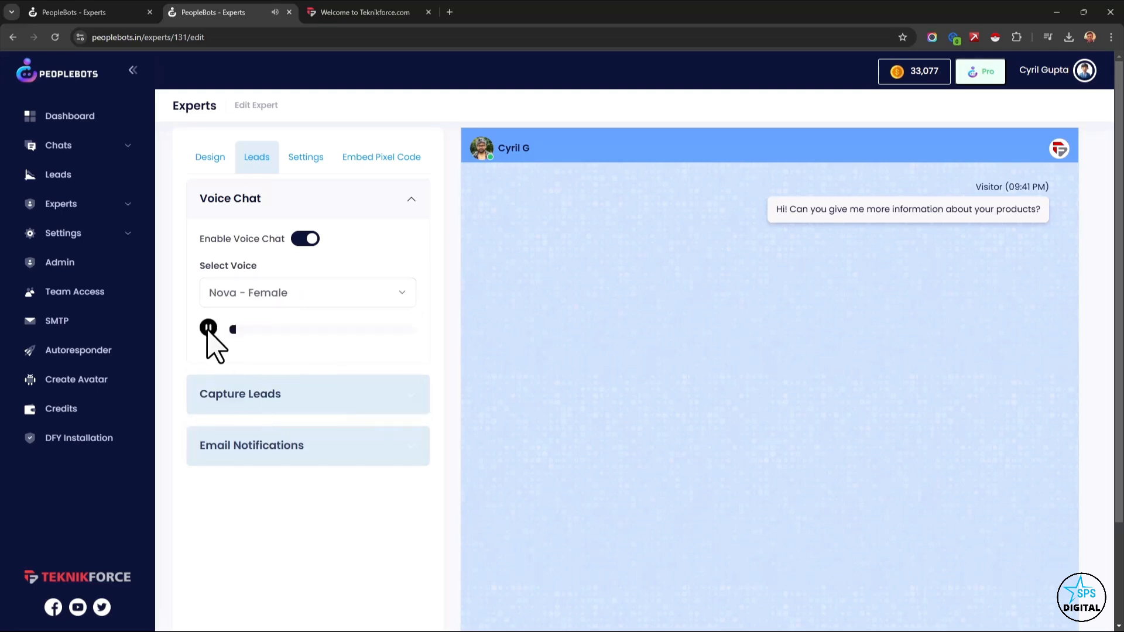
click(223, 296)
click(230, 319)
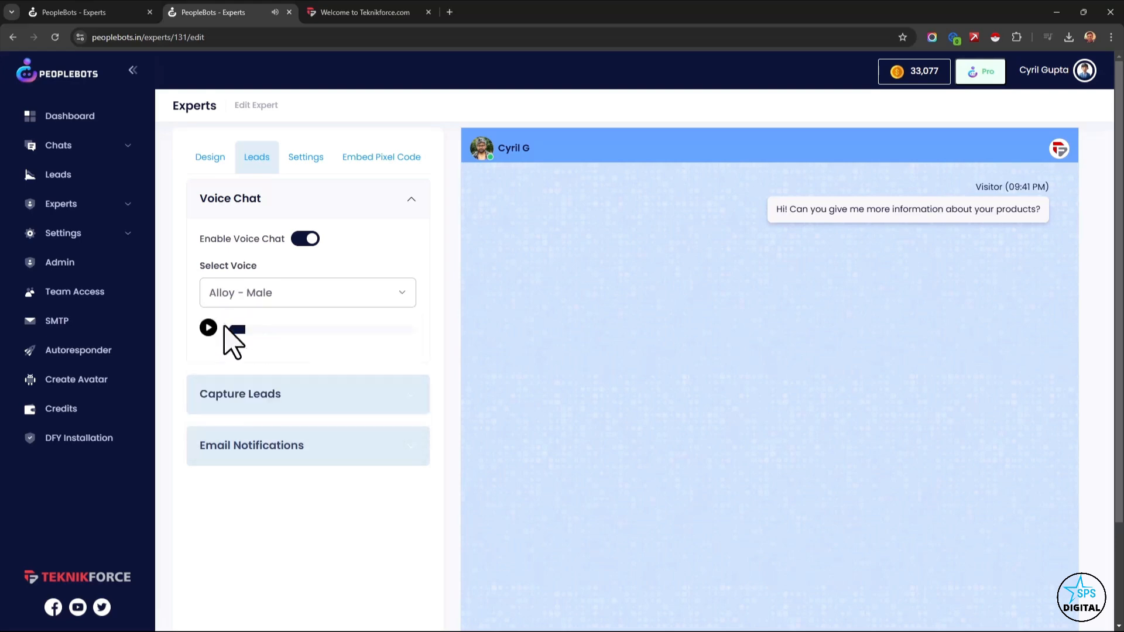
Open the expert's lead capture settings and set the lead magnet capture to show after 0 messages.
click(276, 401)
scroll(287, 395, down, 3)
scroll(287, 393, up, 1)
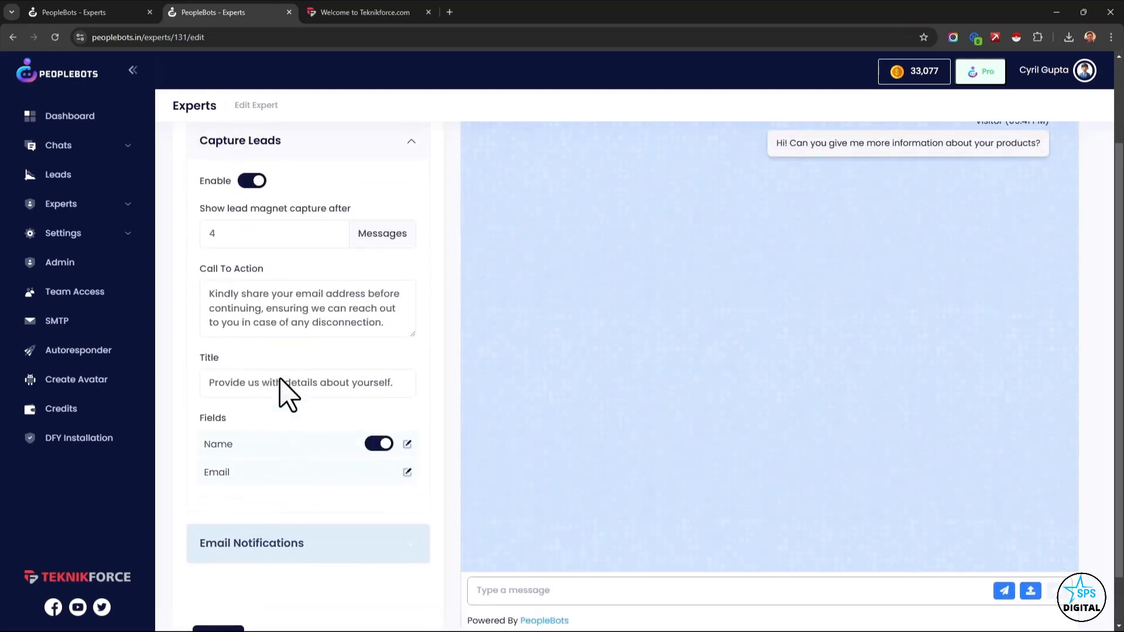
click(389, 13)
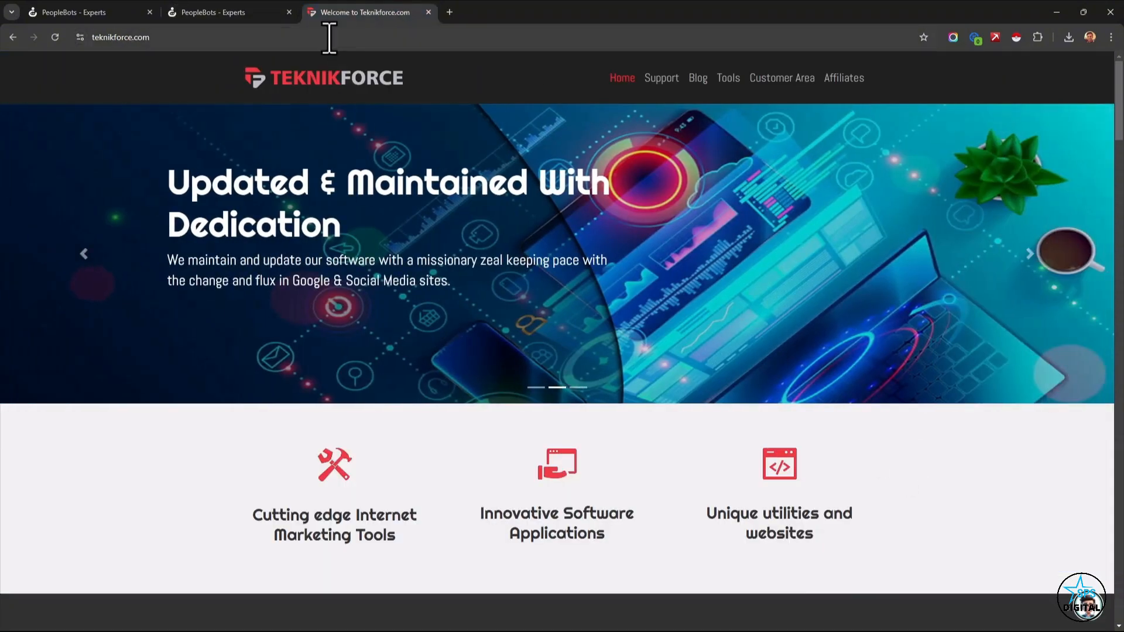
click(246, 12)
drag(218, 234, 199, 234)
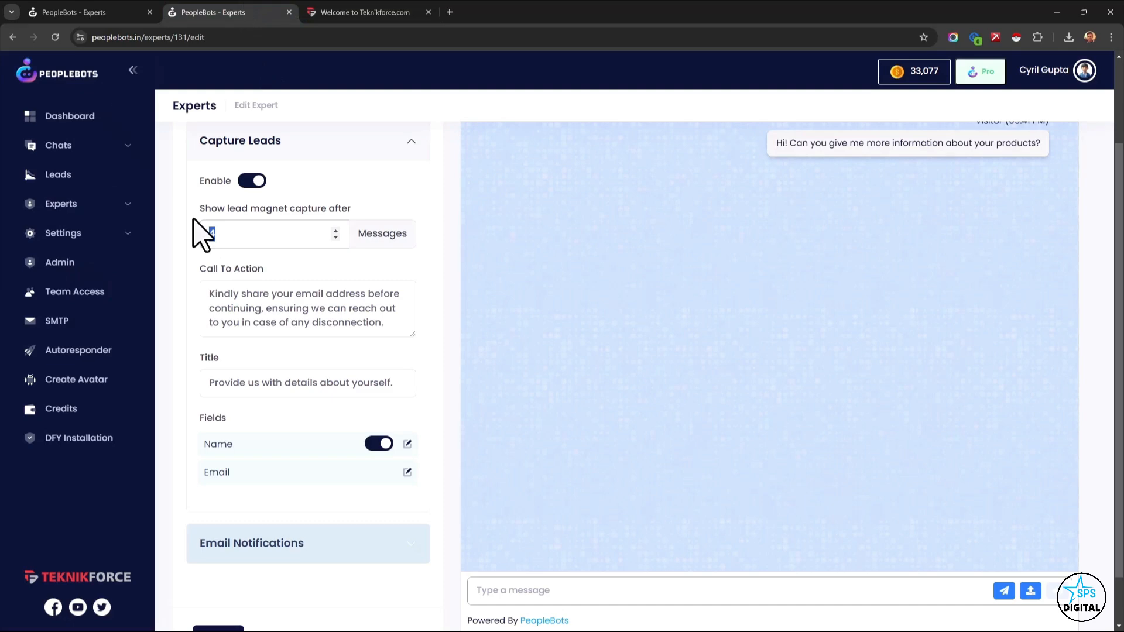
key(BackSpace)
text(0)
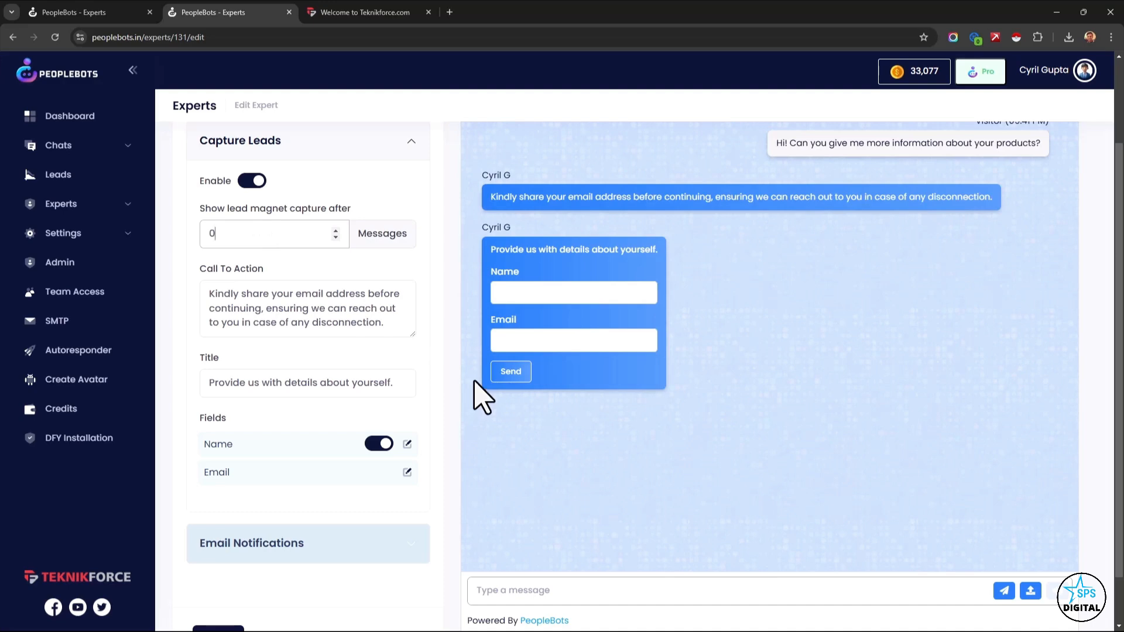
Try a lead magnet capture threshold of 2 messages and return it to 0.
drag(257, 236, 206, 249)
text(2)
scroll(780, 466, up, 2)
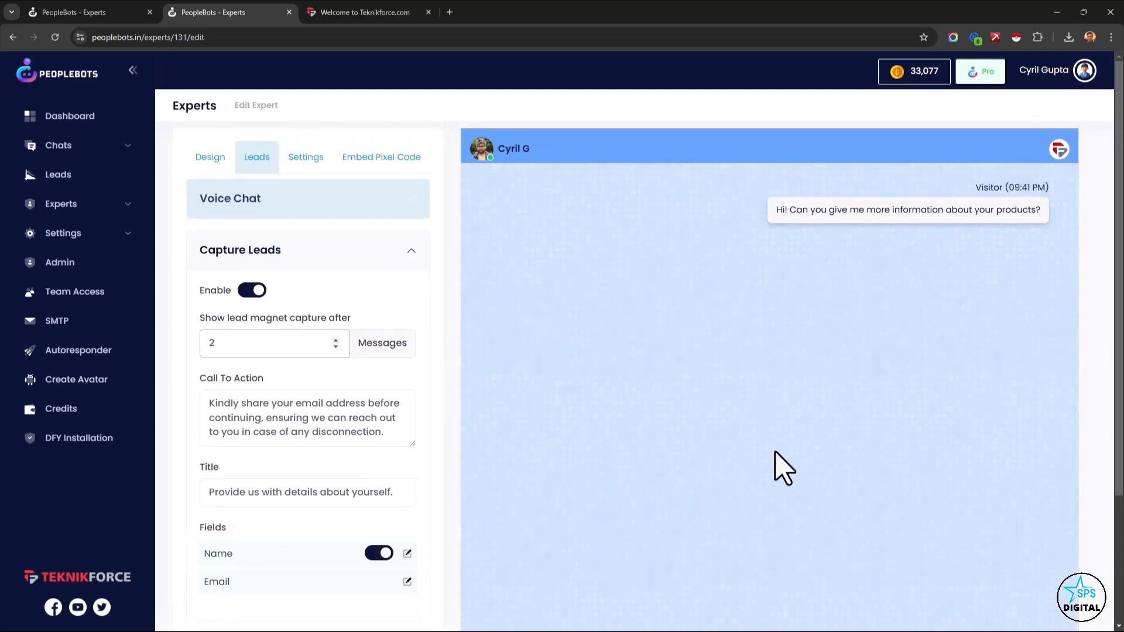
scroll(673, 489, down, 3)
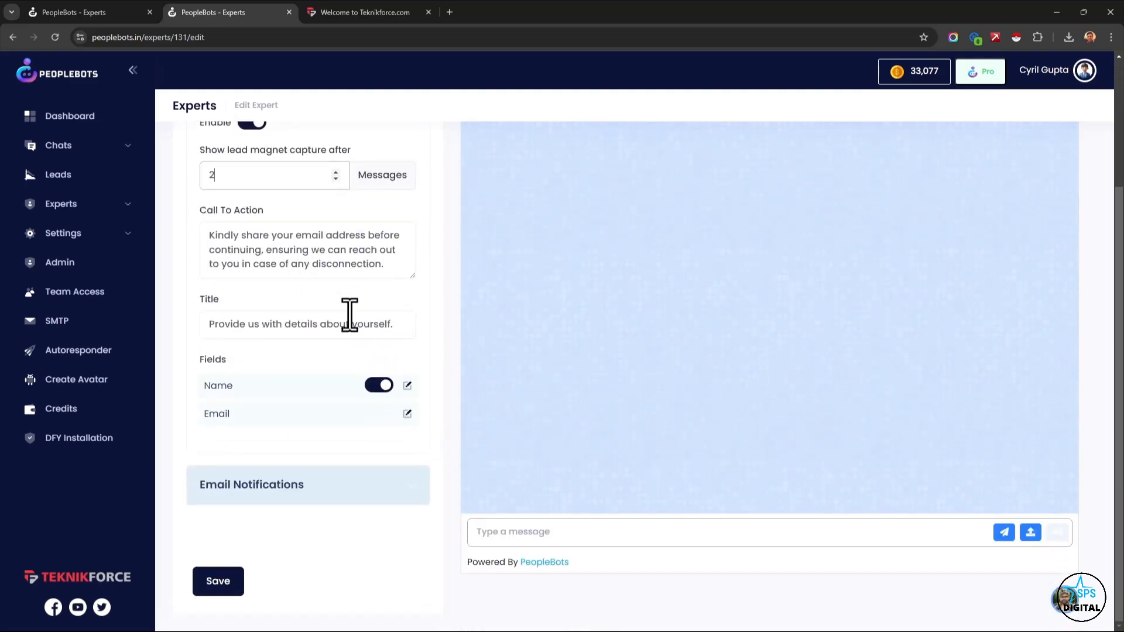
drag(240, 180, 181, 195)
text(0)
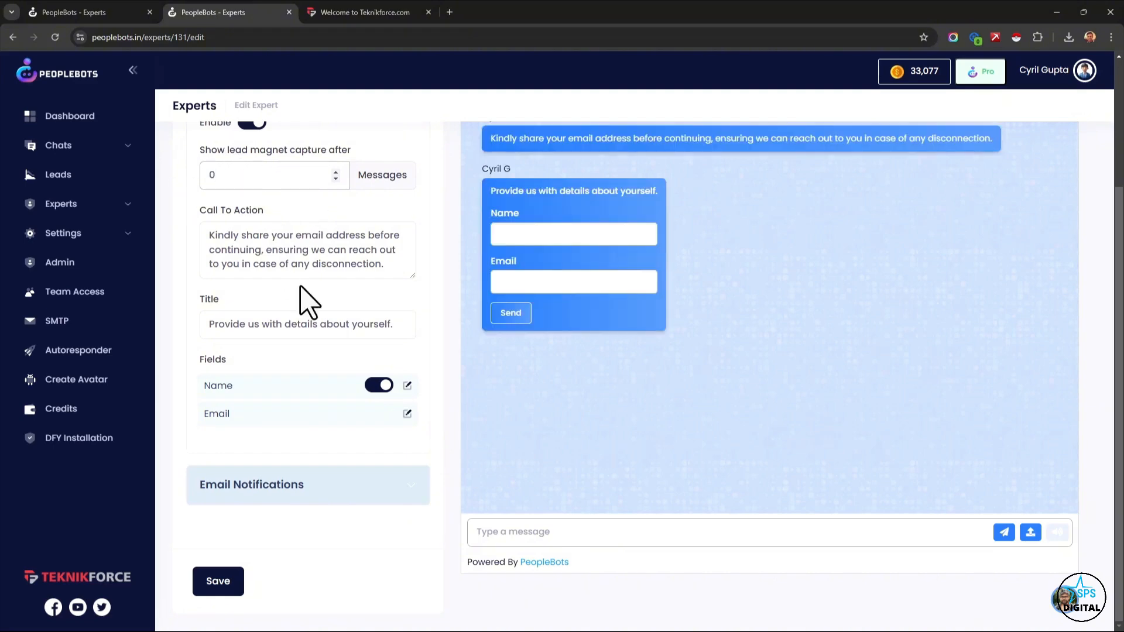
Highlight the lead form's Call To Action and Title texts, and switch its Name field off and on again.
drag(295, 236, 314, 257)
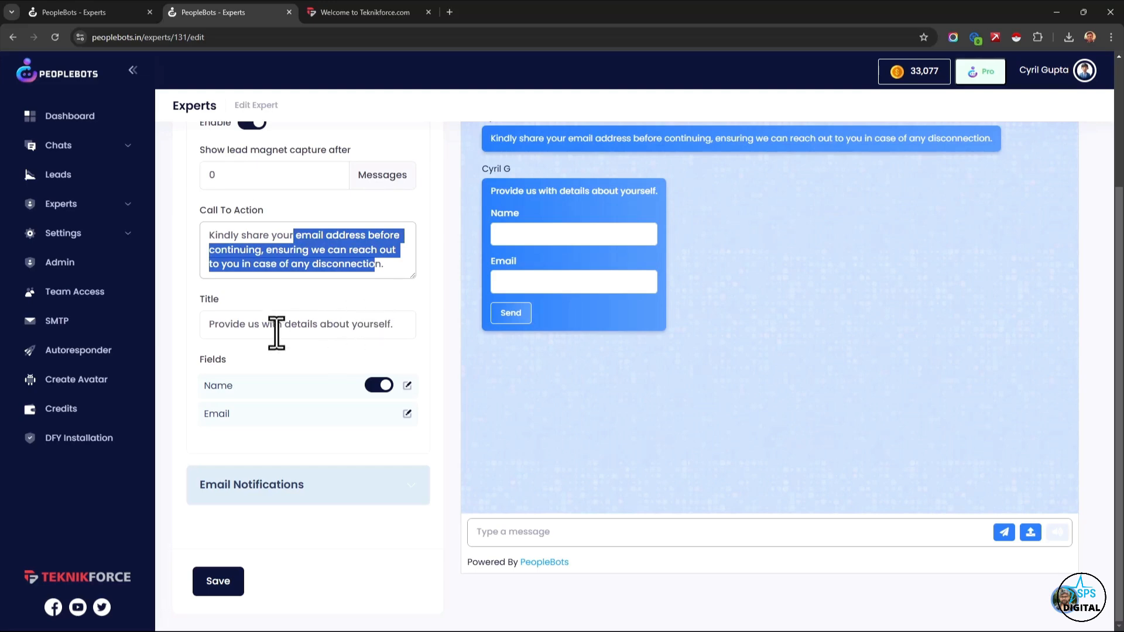
drag(228, 326, 373, 331)
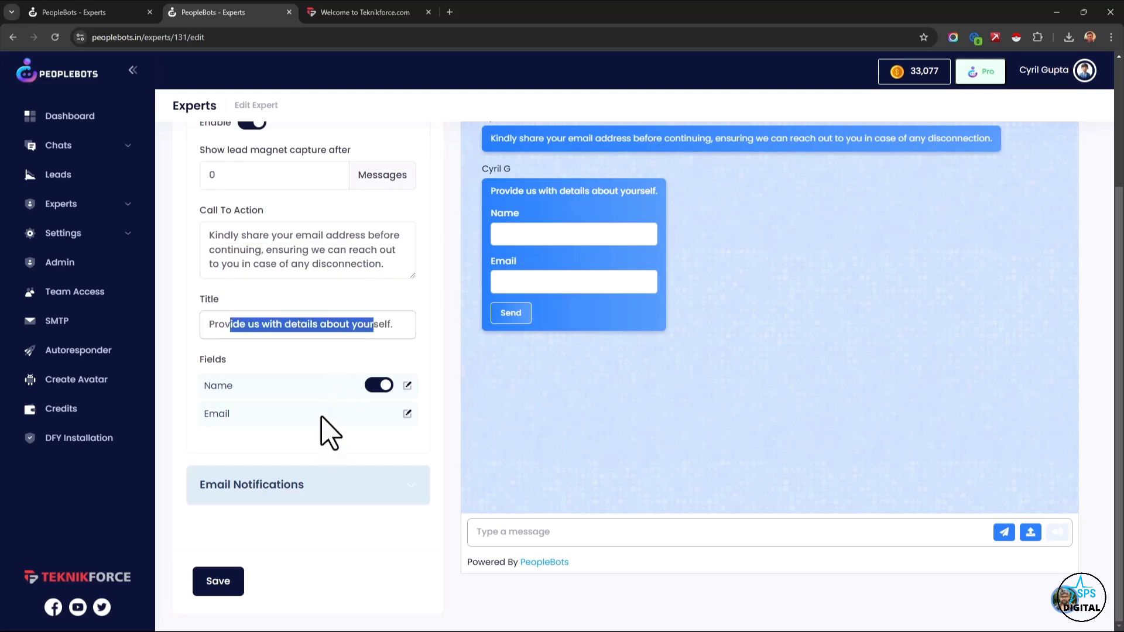
click(379, 388)
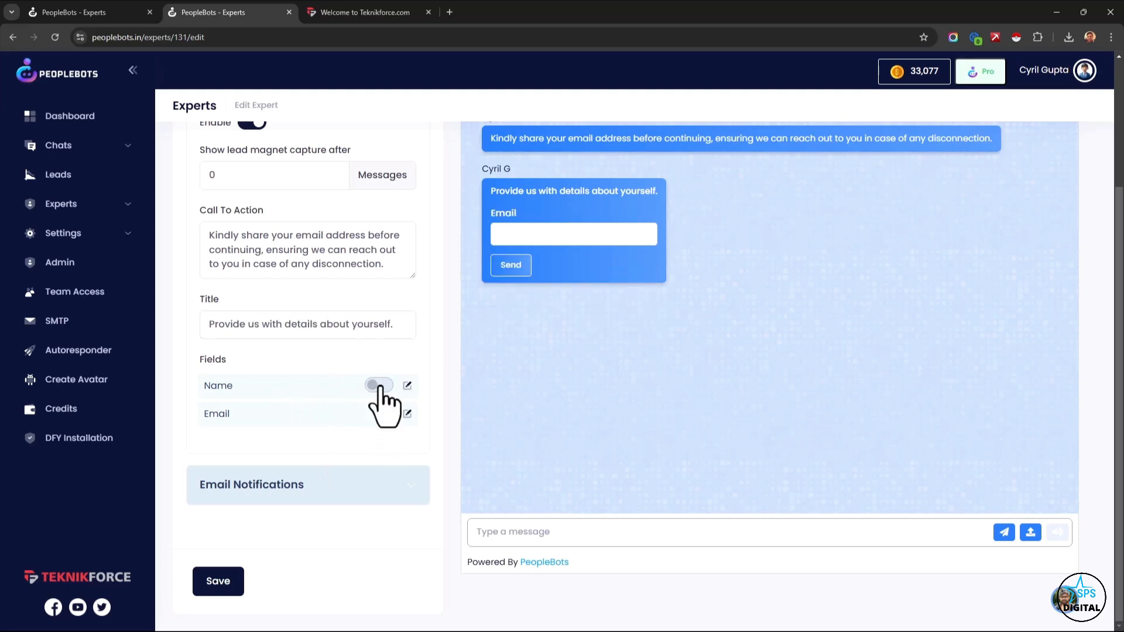
click(378, 386)
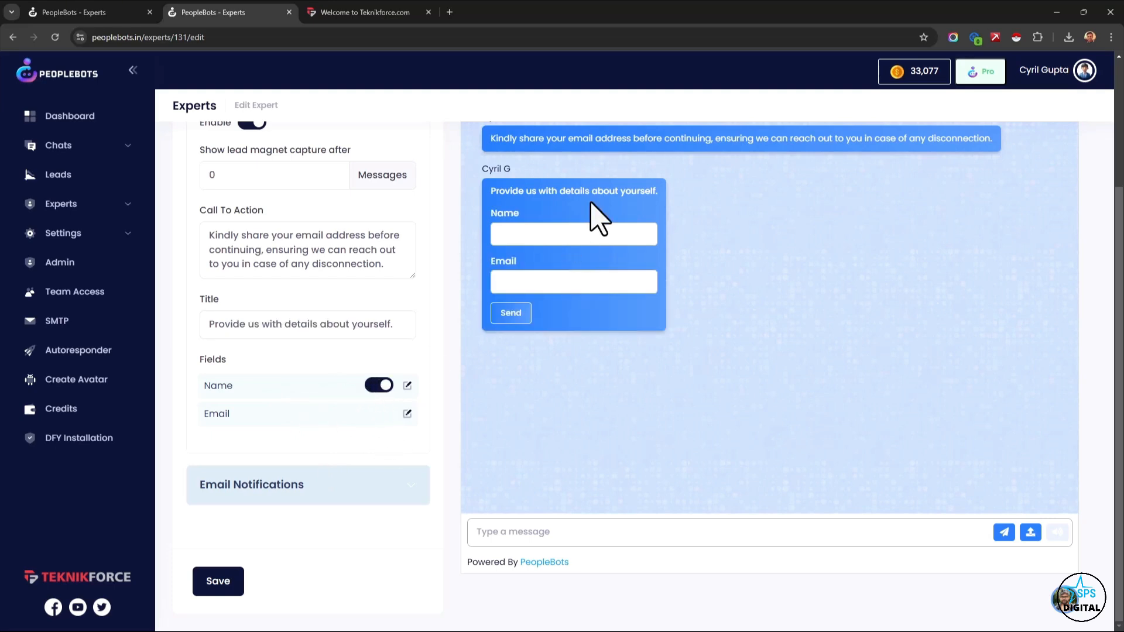
Open the email notification settings and switch the admin and user chat transcript options on and off again.
click(383, 477)
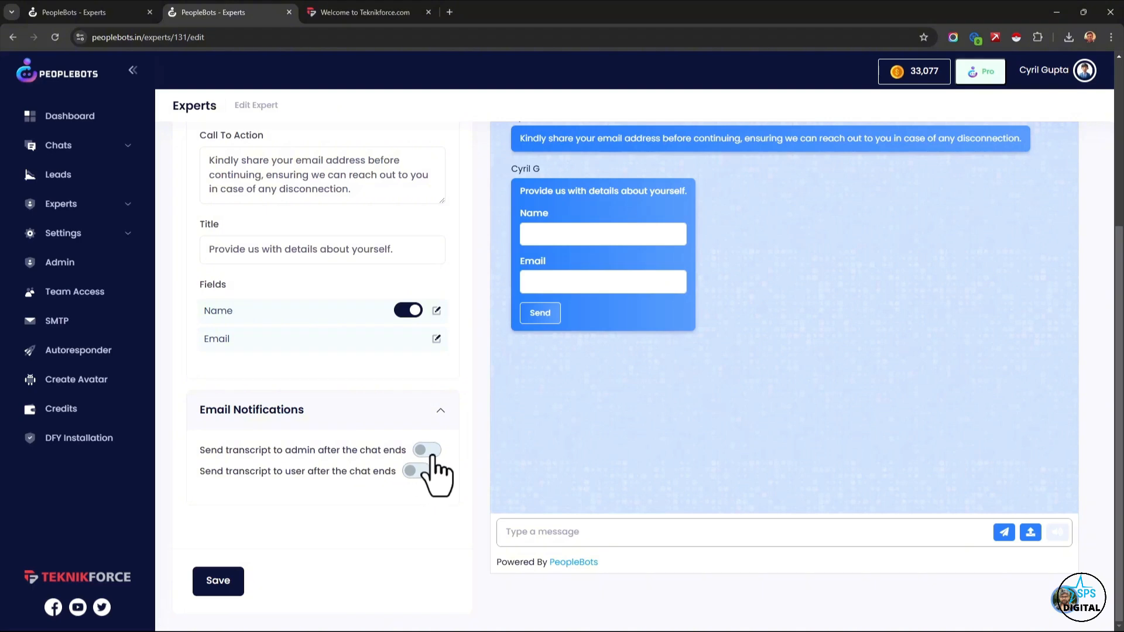
click(432, 451)
click(432, 451)
click(416, 471)
click(419, 471)
scroll(326, 447, up, 5)
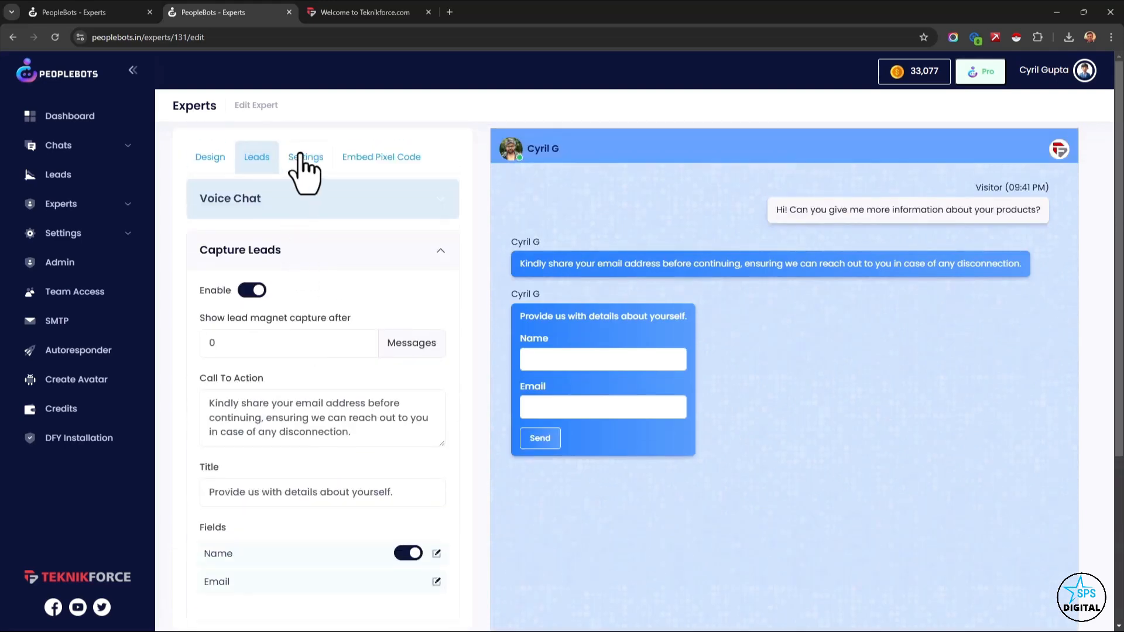
Open the expert's general settings and try the options for requesting a person chat and for full-screen chat.
click(304, 160)
click(387, 250)
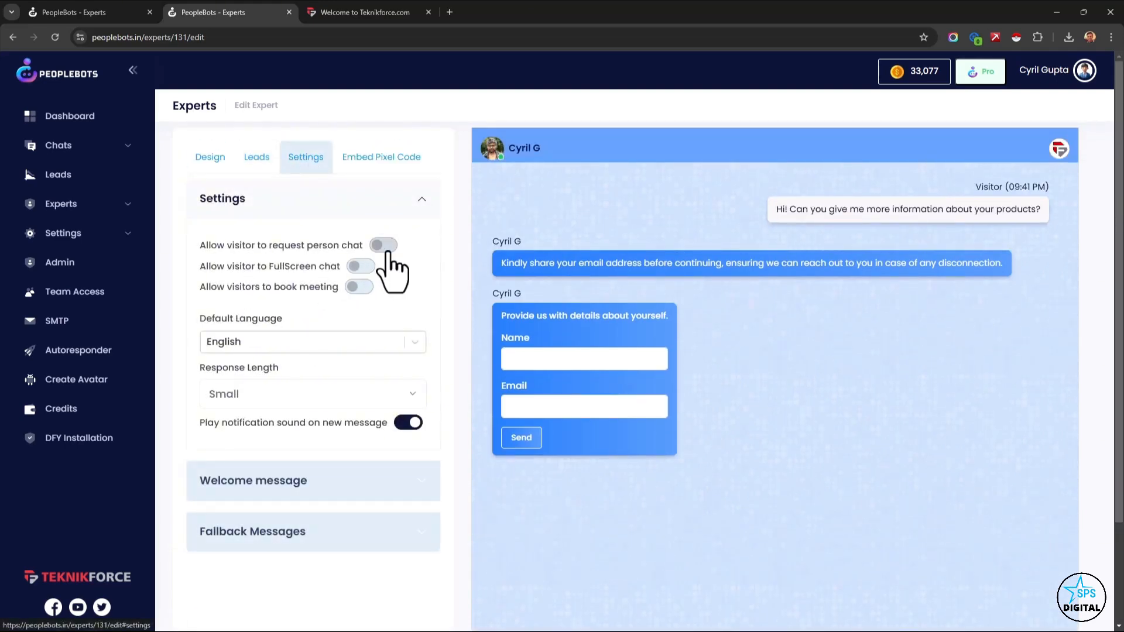
click(385, 242)
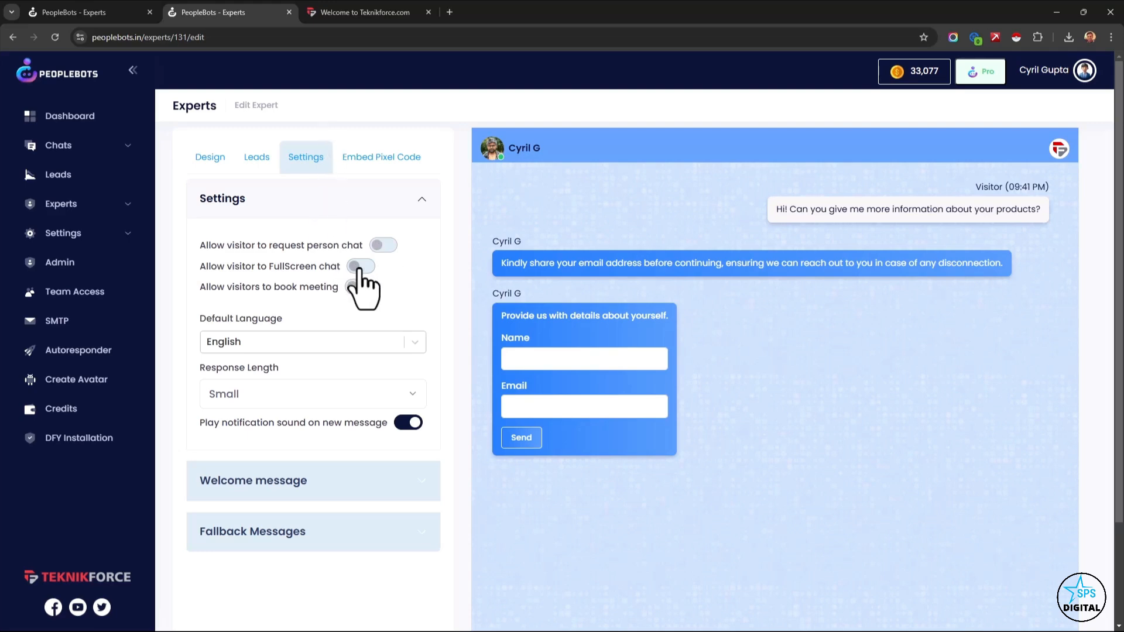
click(359, 268)
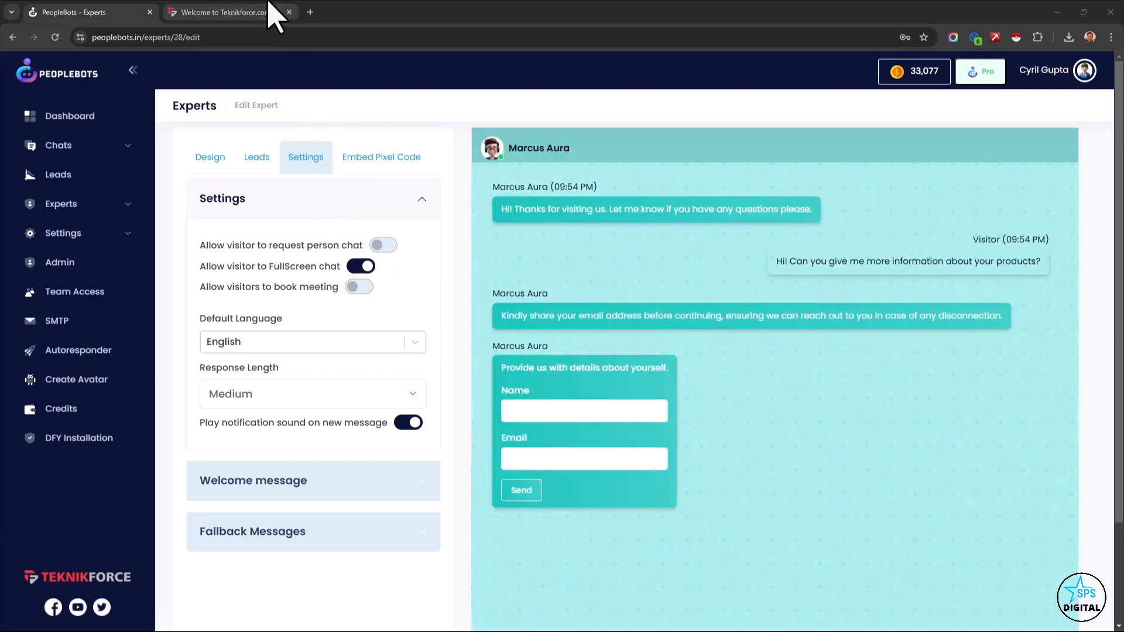
Close this expert's page, switch to the other expert's settings and toggle the visitor meeting booking option on and off.
click(289, 12)
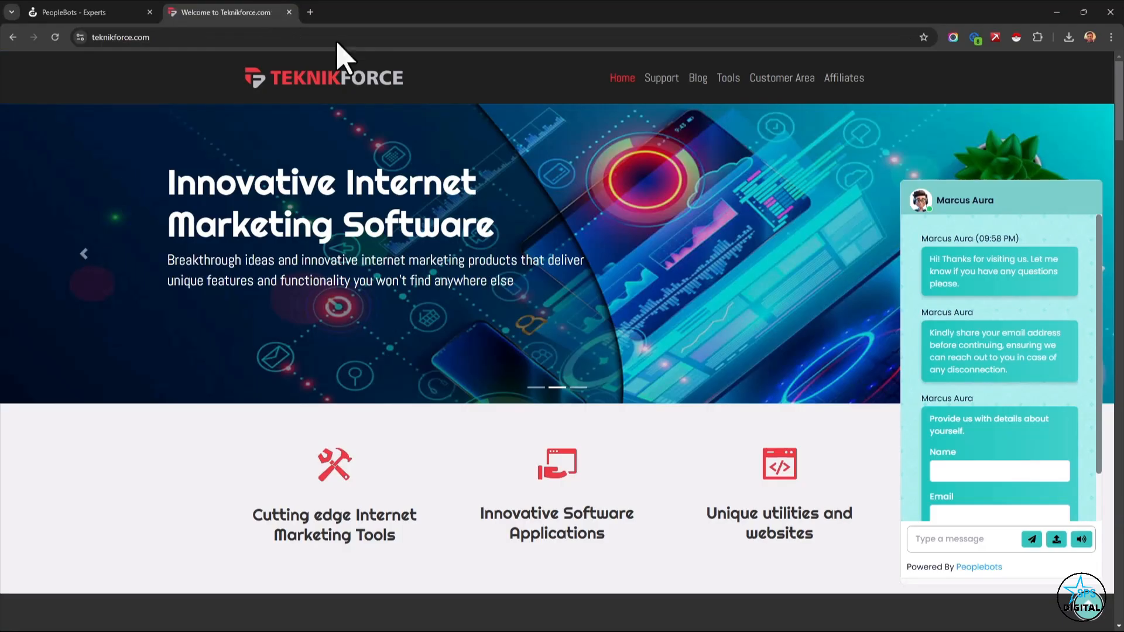
click(87, 11)
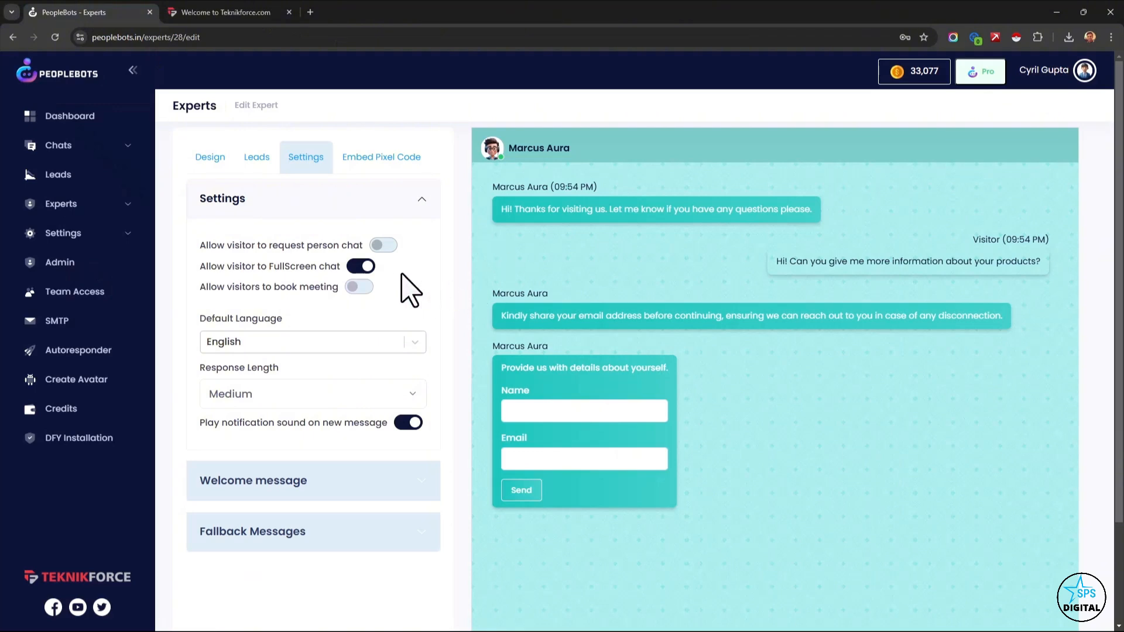
click(360, 287)
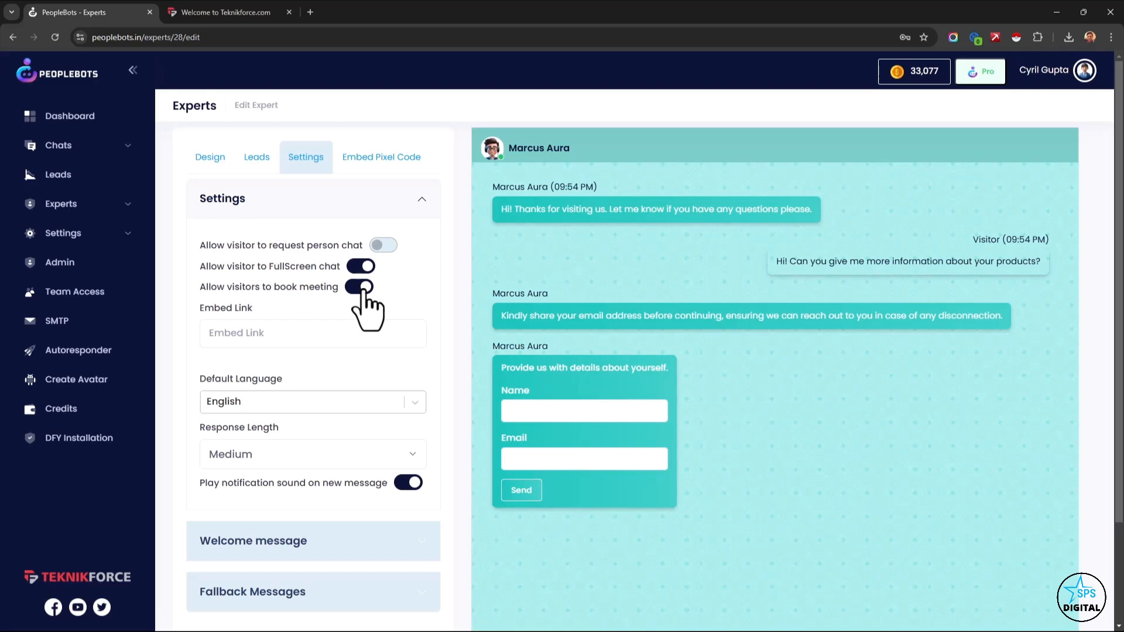
click(364, 289)
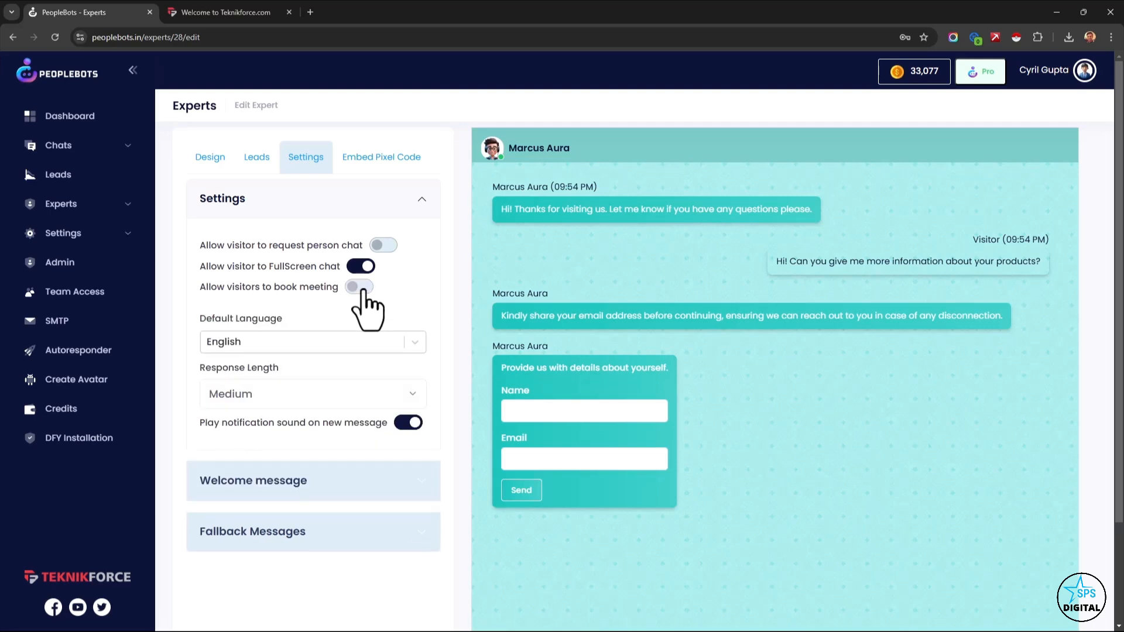
Look through the languages offered for the expert's Default Language, keeping English.
click(385, 341)
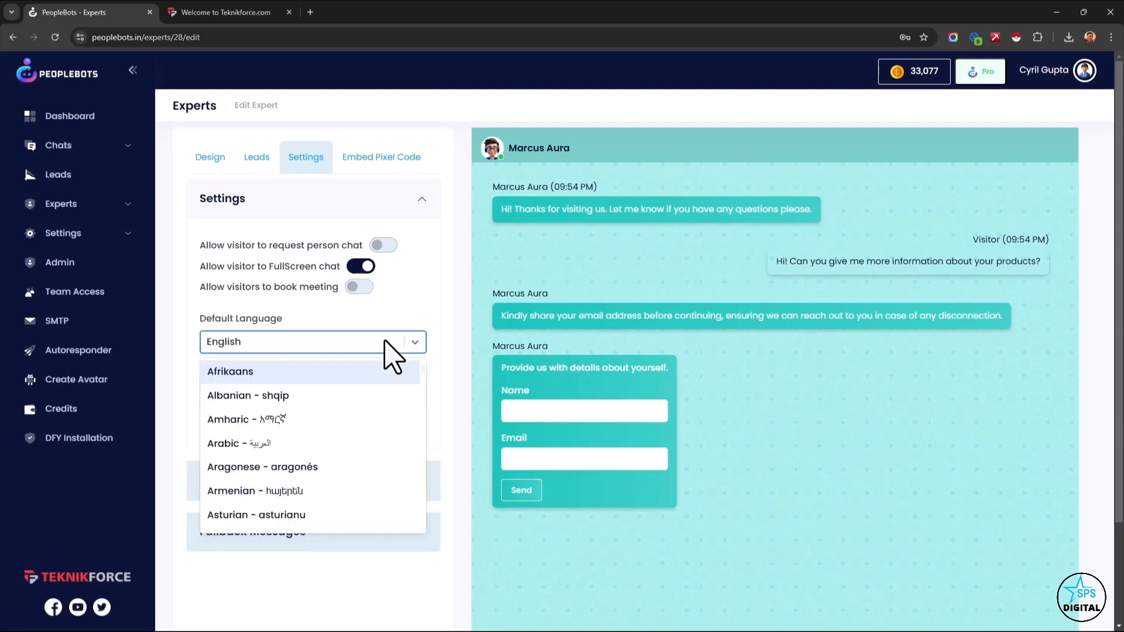
scroll(323, 459, down, 6)
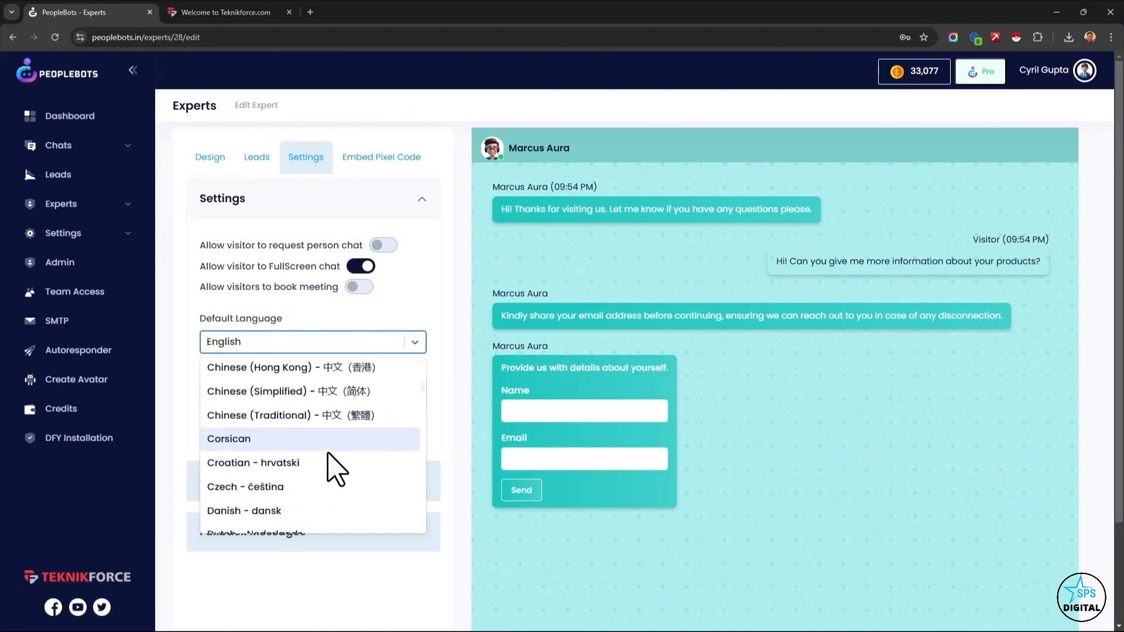
scroll(337, 469, down, 5)
click(343, 345)
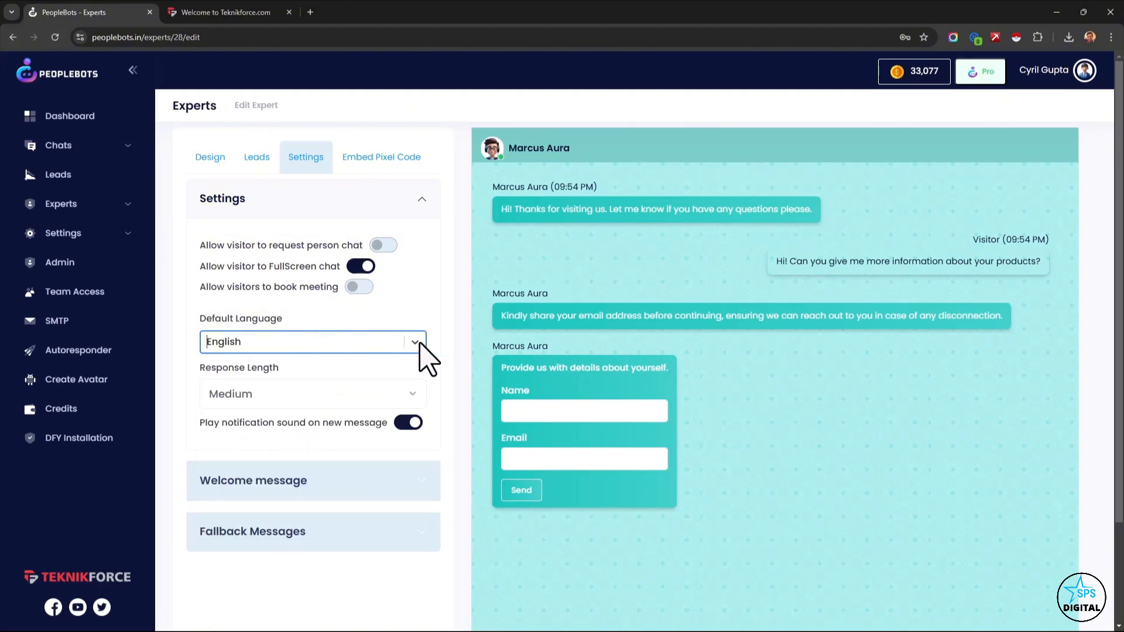
click(402, 342)
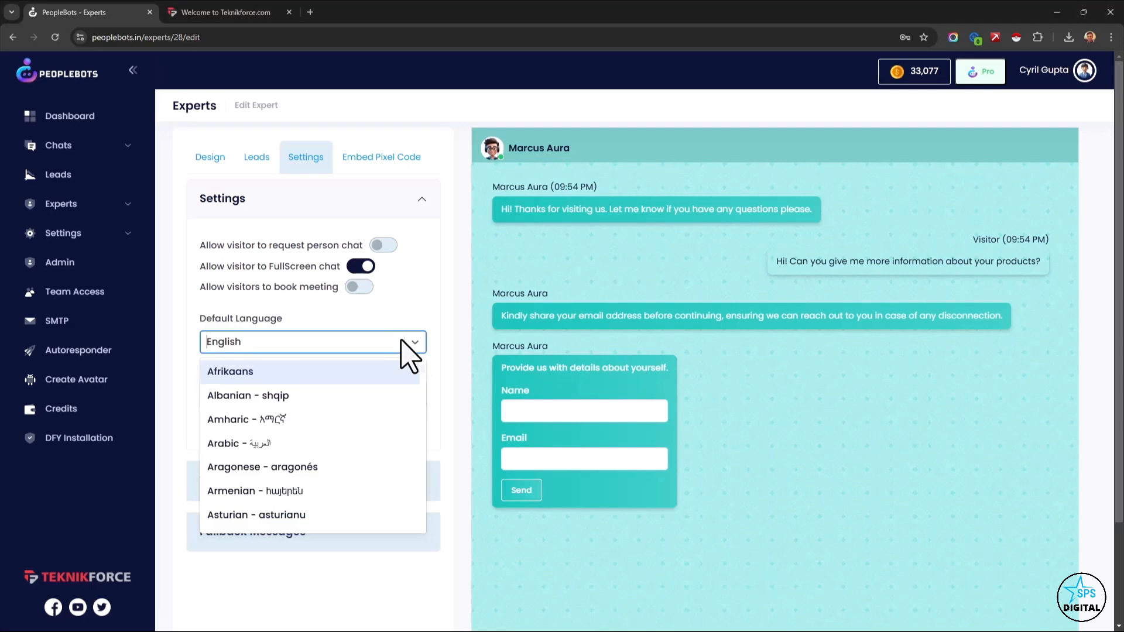
click(402, 344)
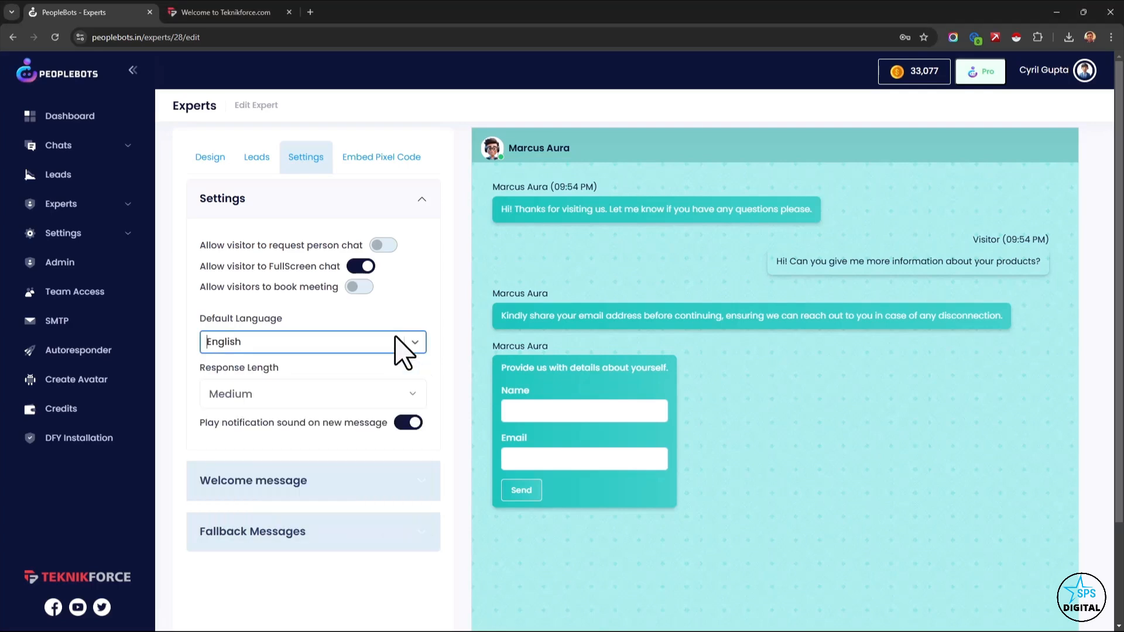
View the Response Length options and switch the new-message notification sound off and on again.
click(292, 400)
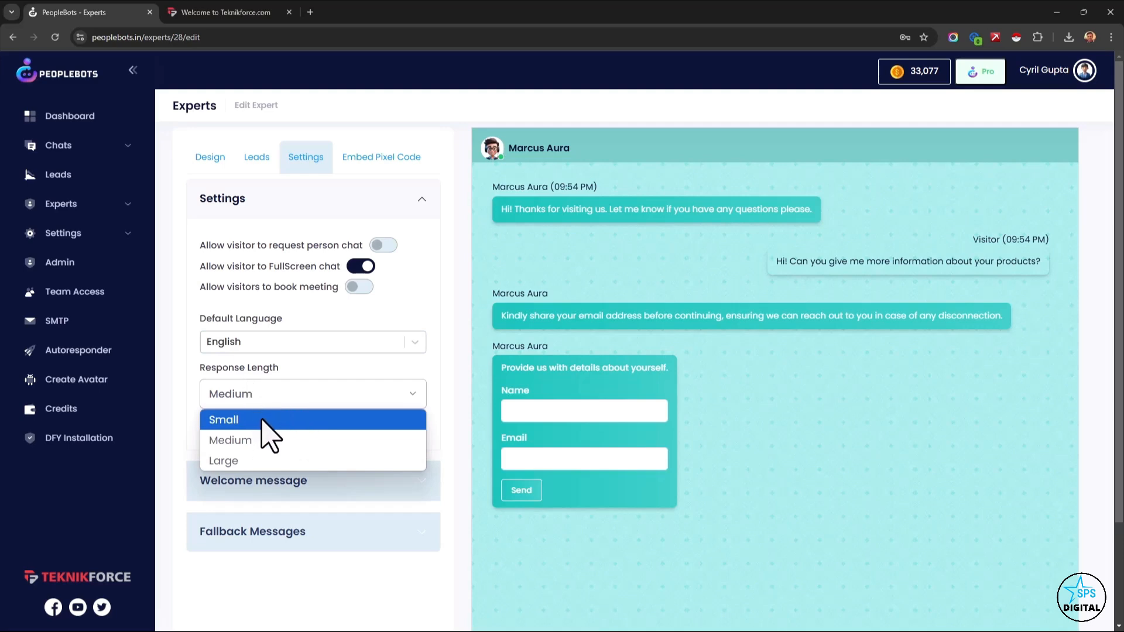
scroll(402, 343, down, 2)
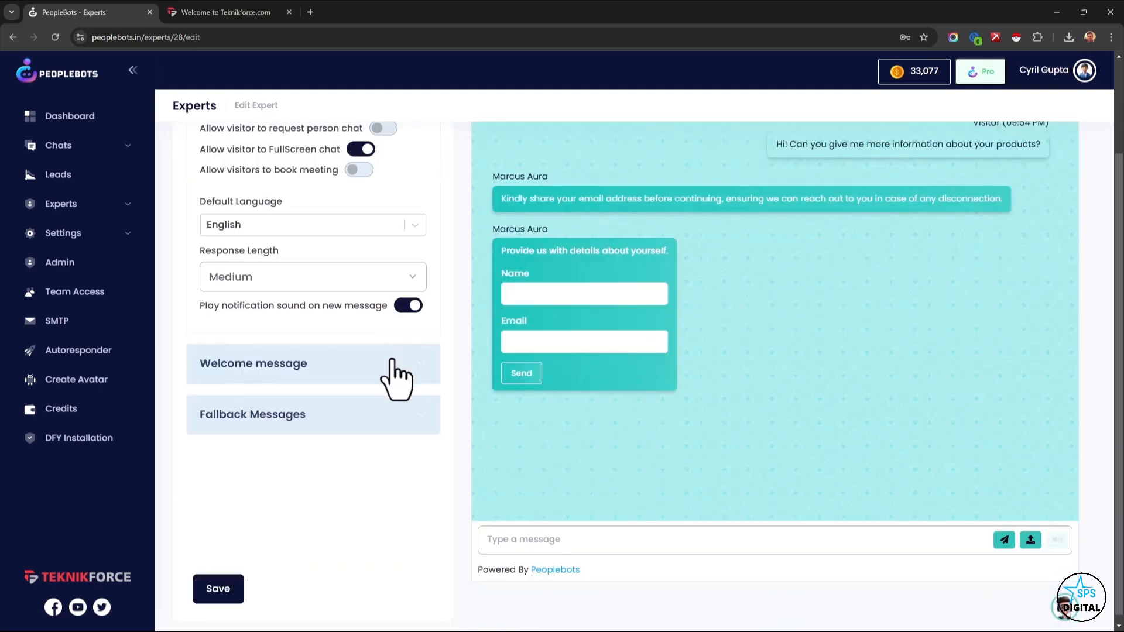
click(404, 308)
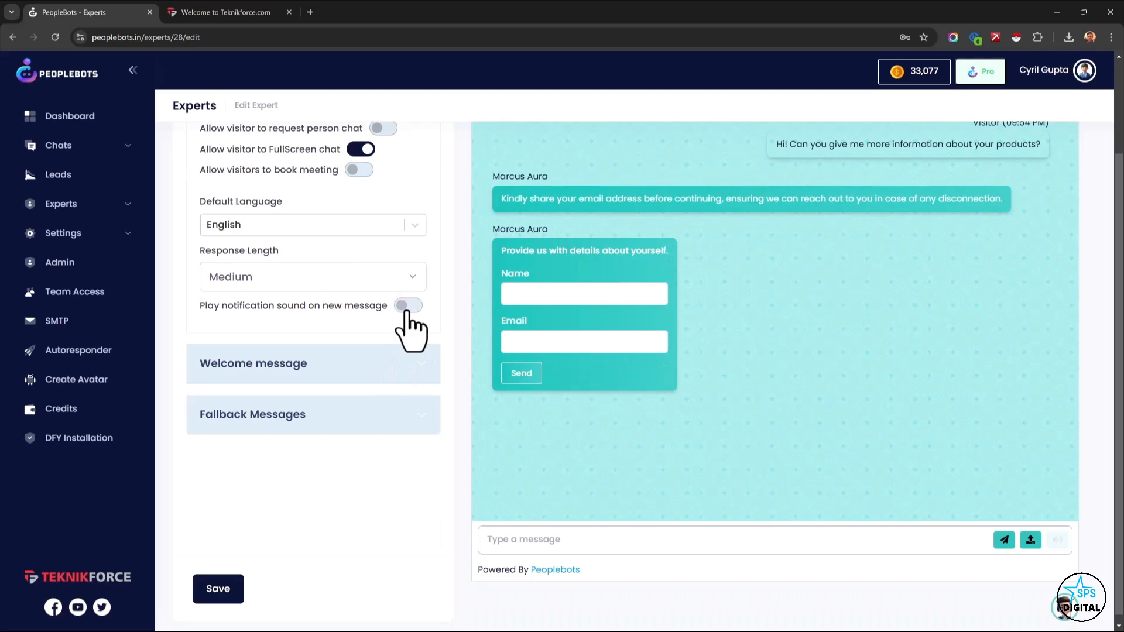
click(404, 309)
Review the expert's welcome message settings and its fallback response, enlarging the fallback text box to show the full text.
click(337, 360)
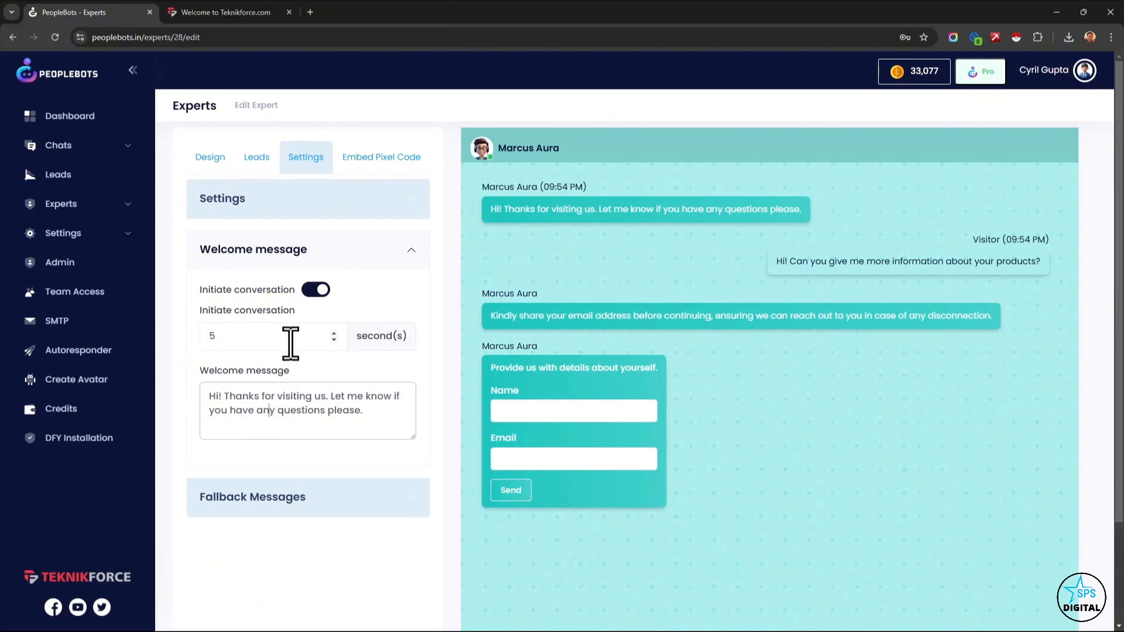
double_click(291, 335)
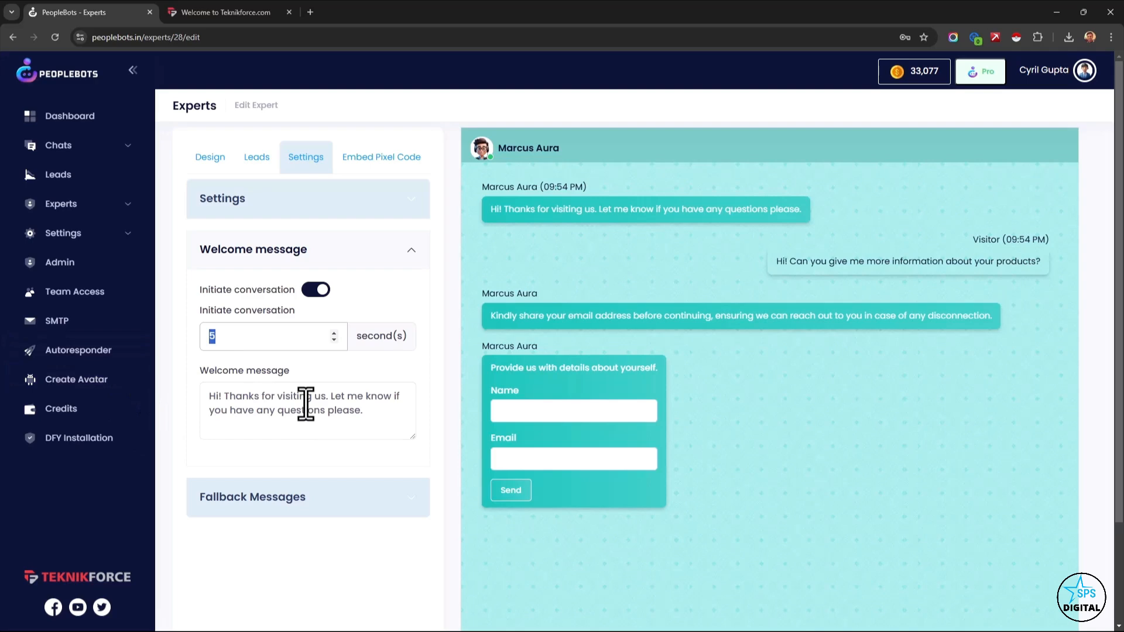
click(329, 504)
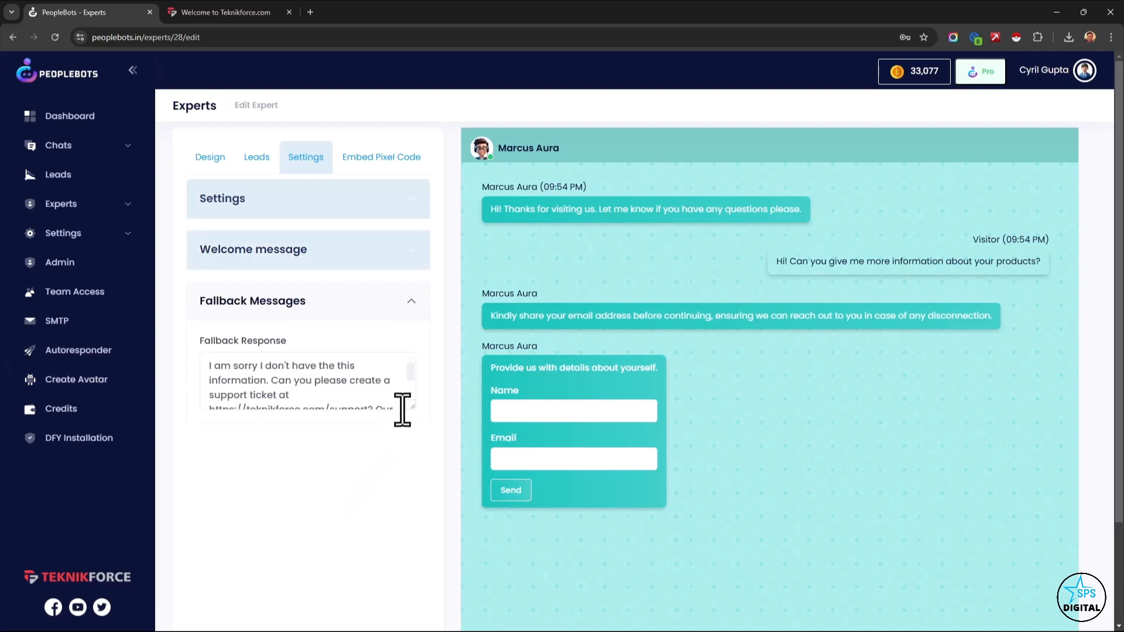
drag(412, 407, 416, 495)
drag(361, 459, 202, 380)
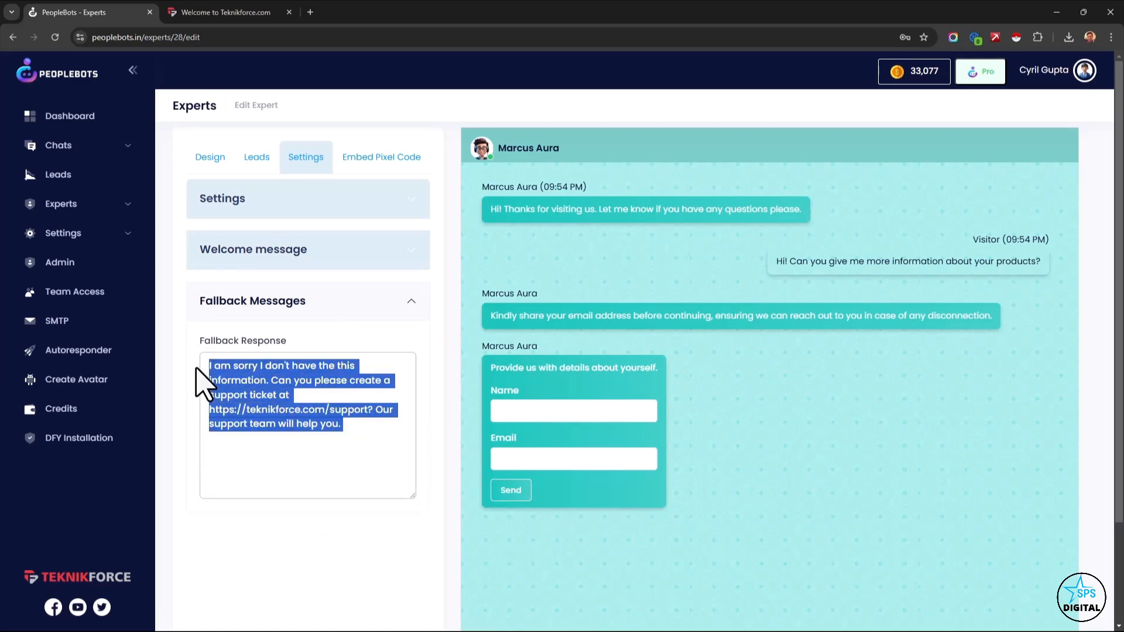
Open the expert's embed pixel code options and copy the Popup Embed Code.
click(334, 409)
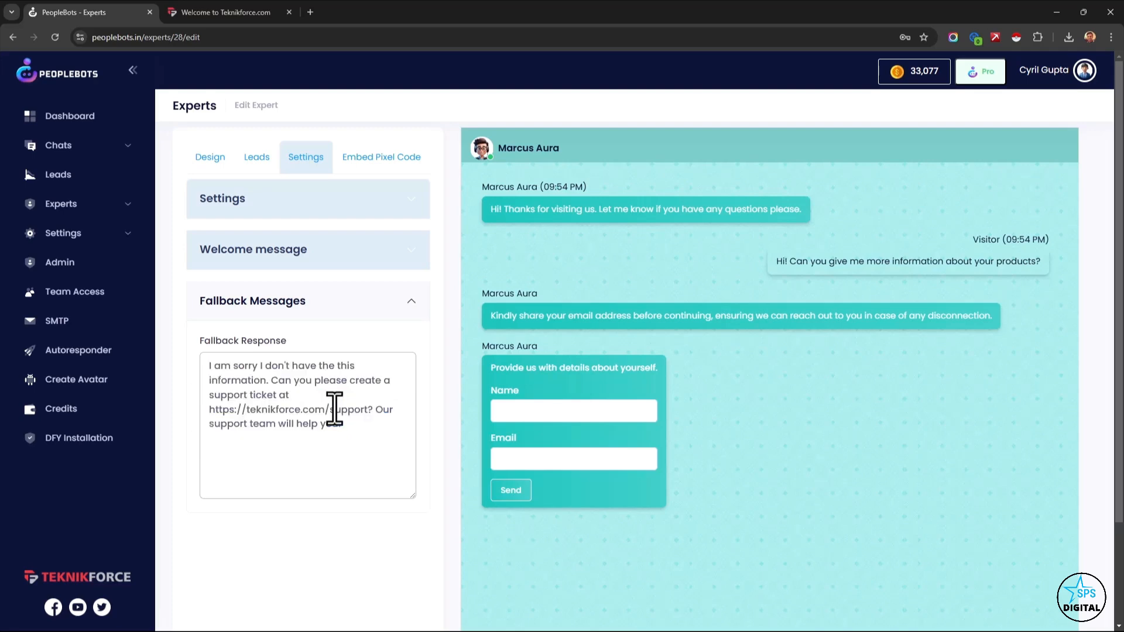
click(394, 158)
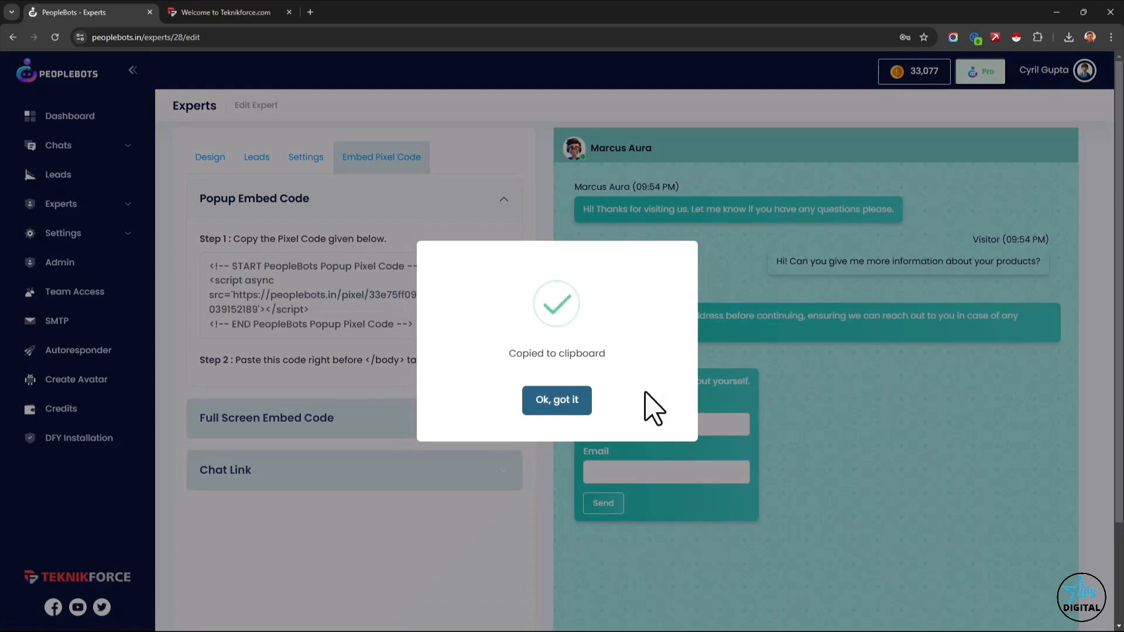
click(576, 409)
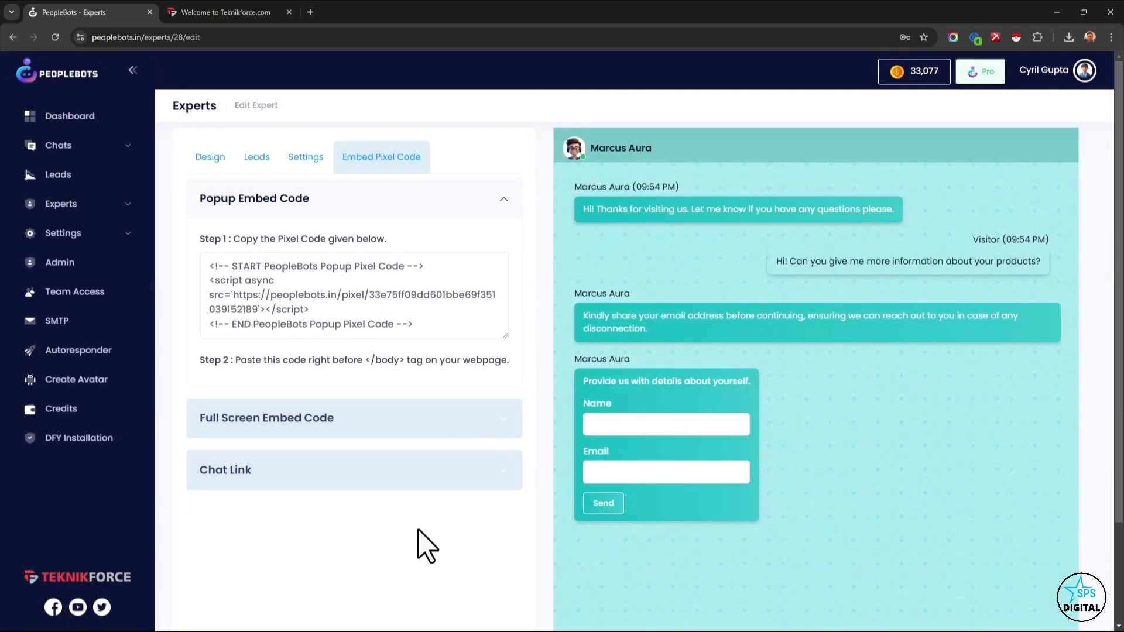
Show the expert's Full Screen Embed Code and Chat Link for review.
click(358, 426)
scroll(307, 486, down, 3)
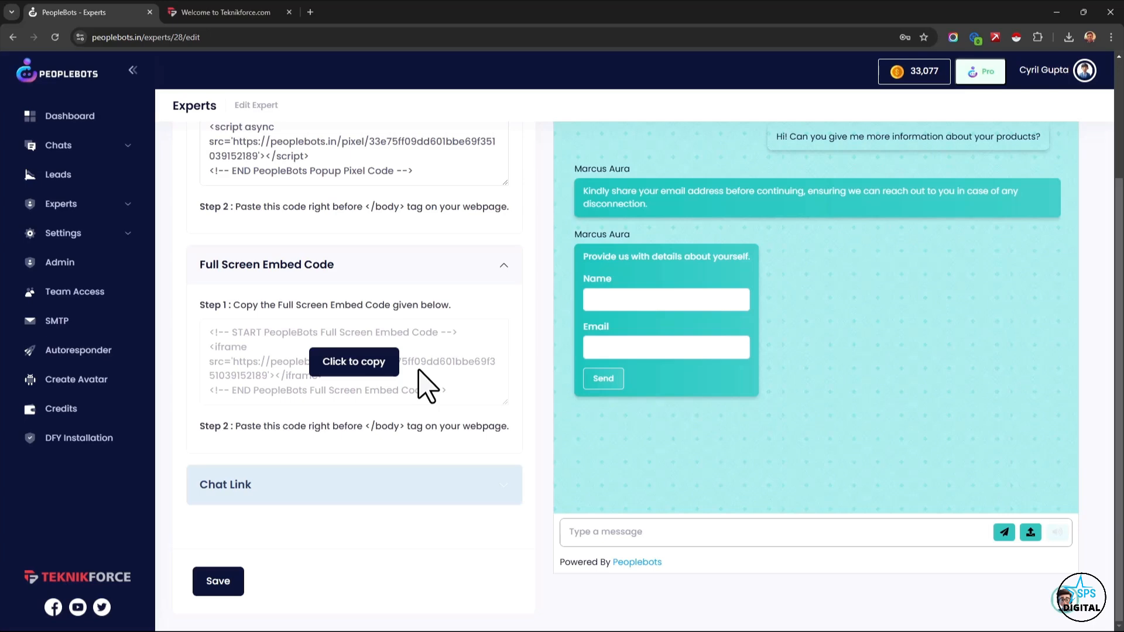
click(428, 484)
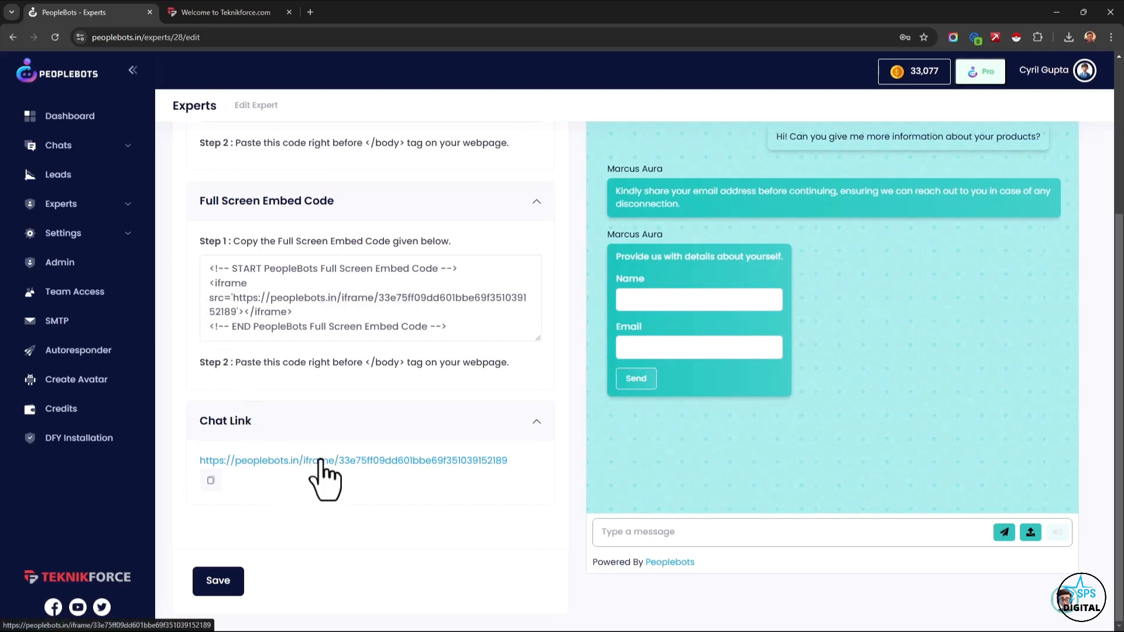
Open the expert's chat link in a new browser tab, view the chat page and return to the expert's embed settings.
scroll(326, 477, up, 1)
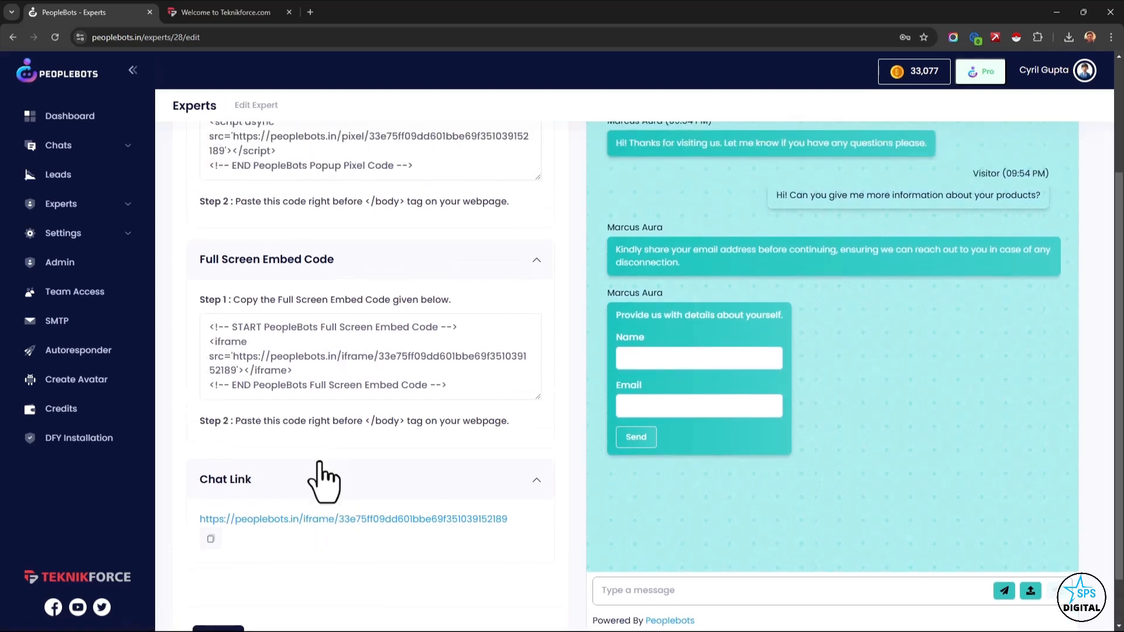
middle_click(316, 520)
click(225, 14)
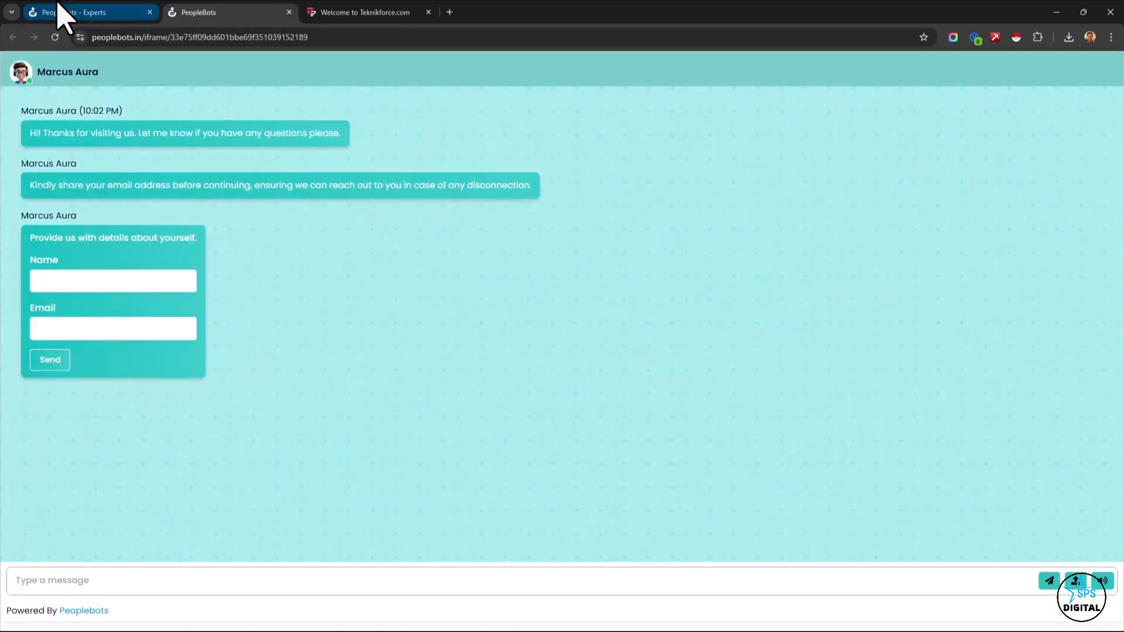
click(59, 12)
Open the recent leads list and examine when each lead was added and last chatted.
scroll(363, 369, up, 3)
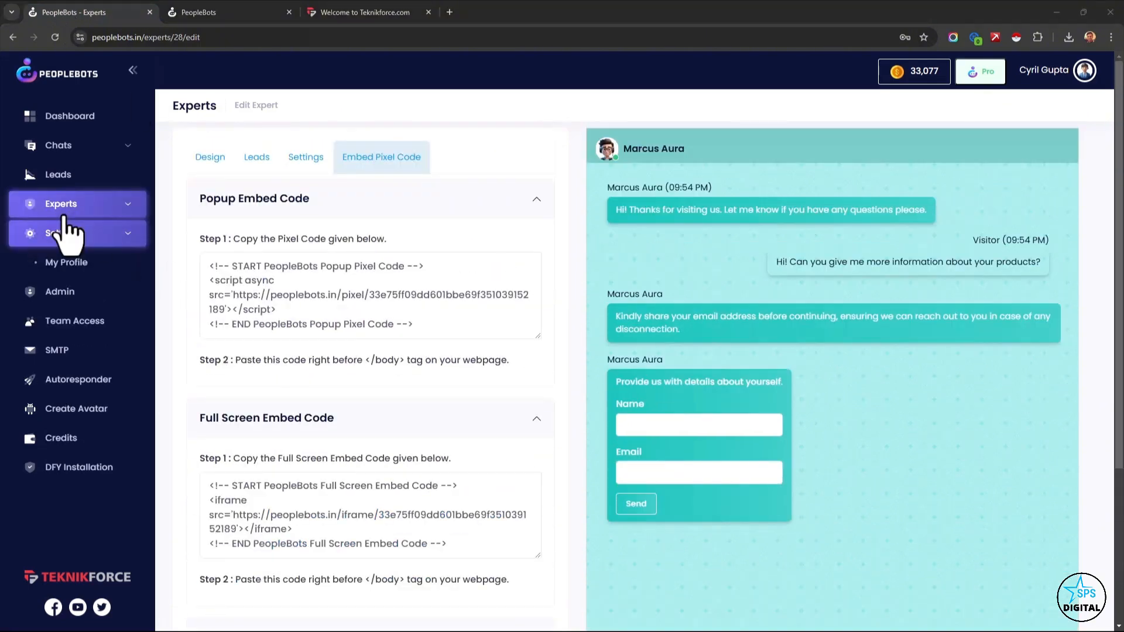
click(63, 215)
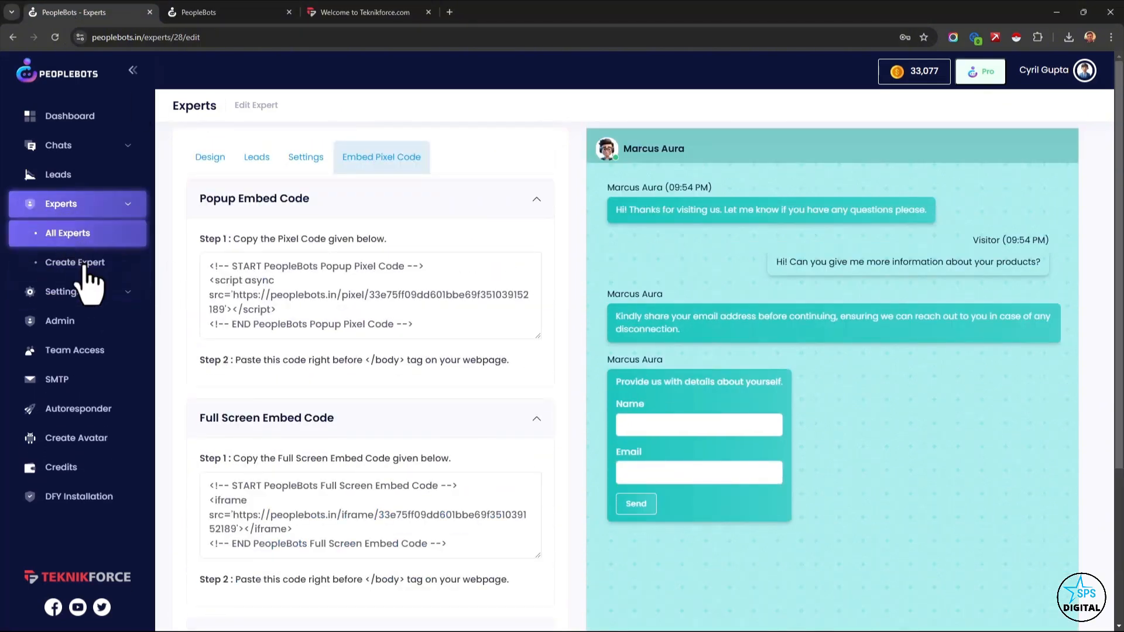
click(91, 173)
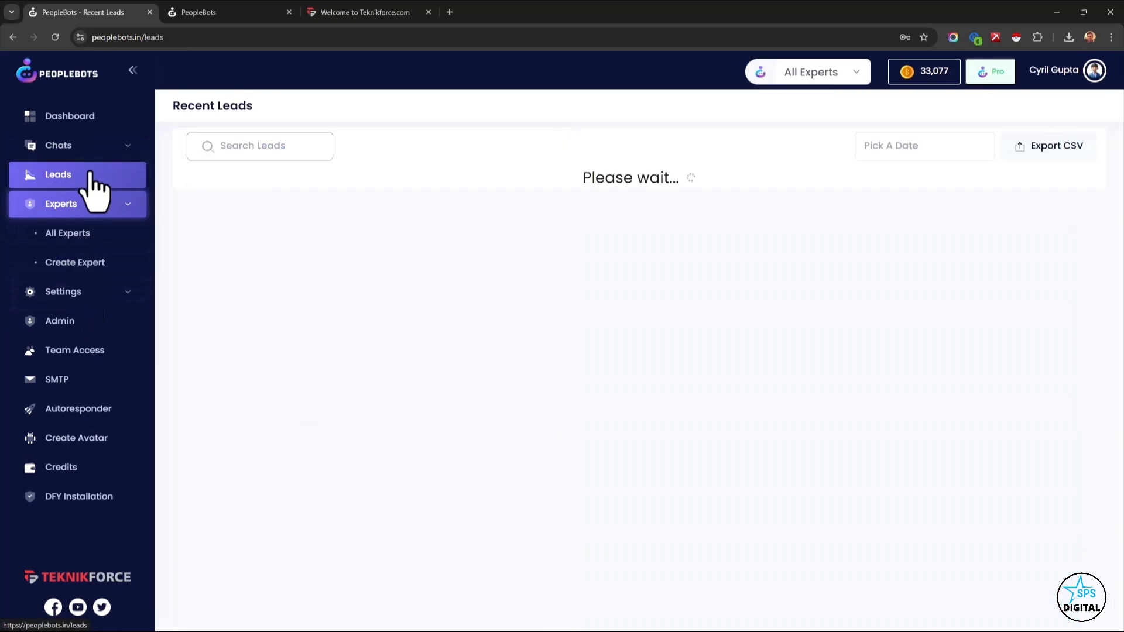
scroll(566, 318, down, 5)
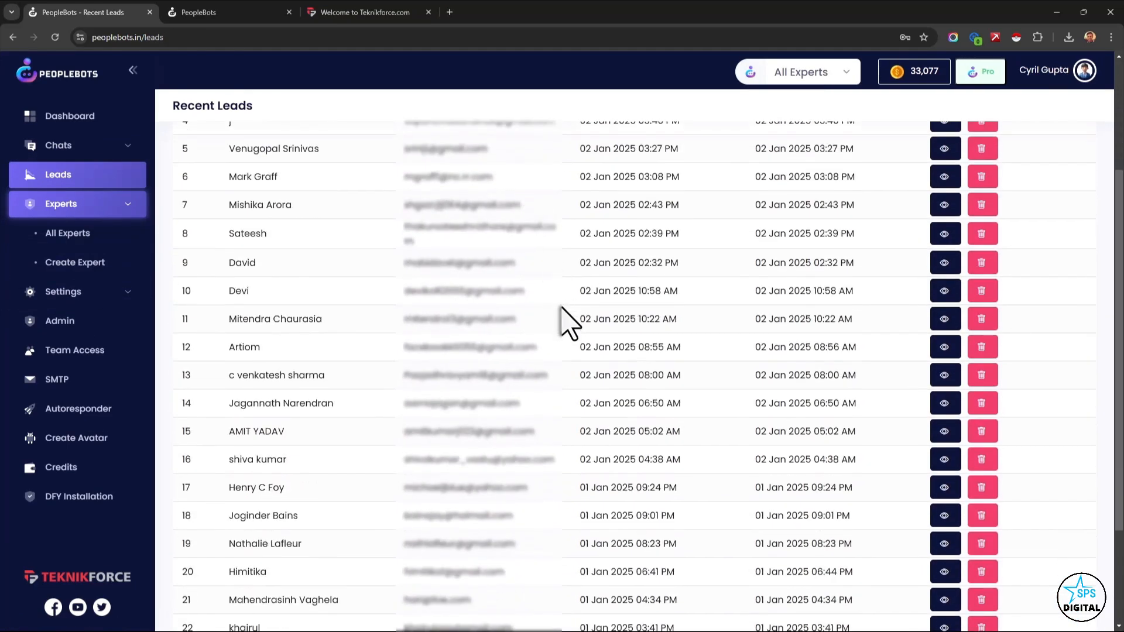
scroll(567, 318, up, 5)
drag(604, 213, 680, 218)
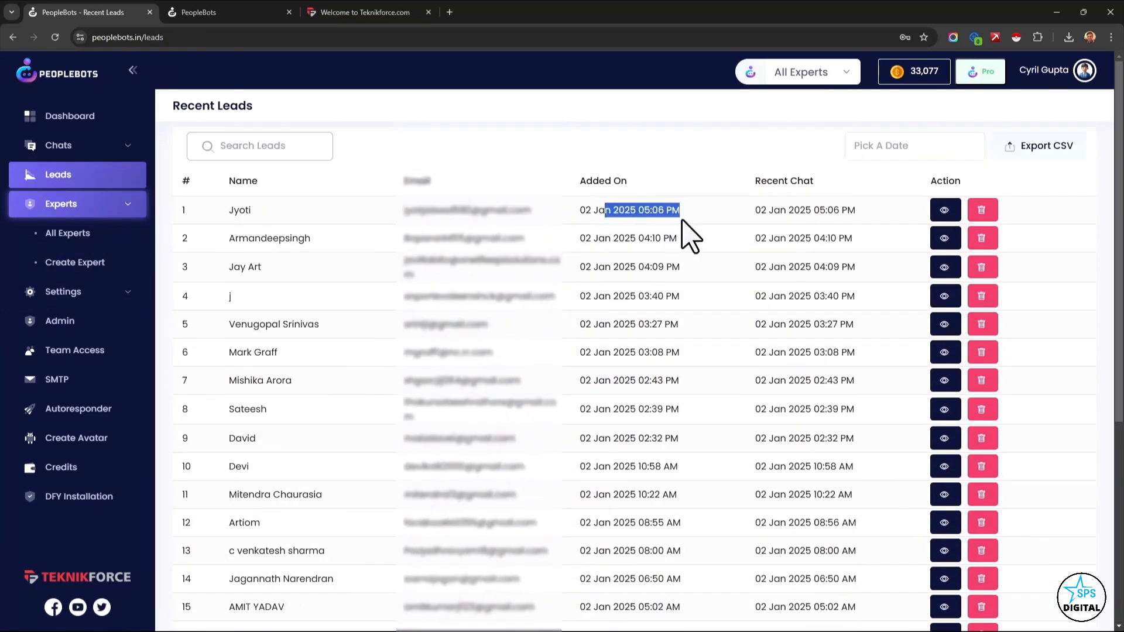
click(787, 221)
drag(768, 212, 890, 214)
click(791, 257)
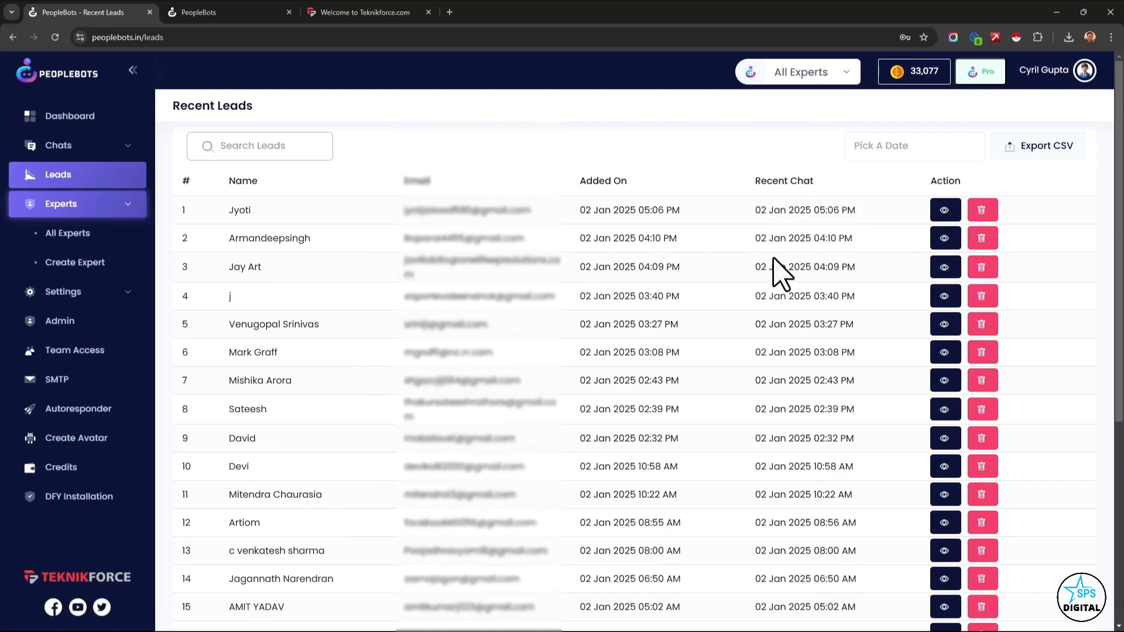
drag(775, 256, 870, 244)
click(871, 244)
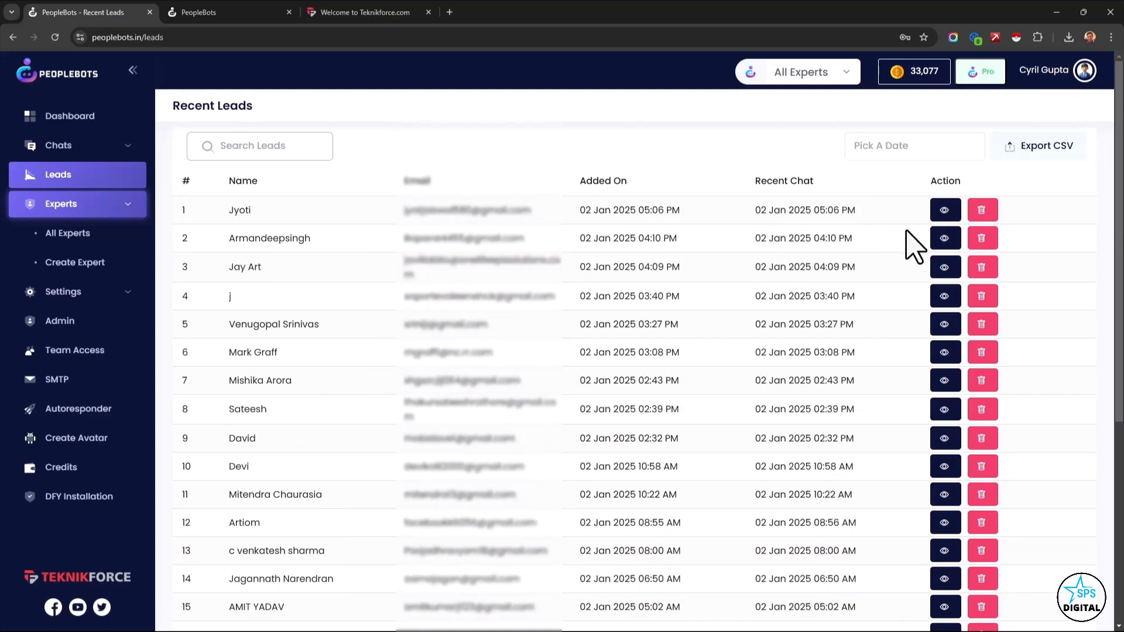
View the first lead's details and export the leads list as CSV.
click(943, 210)
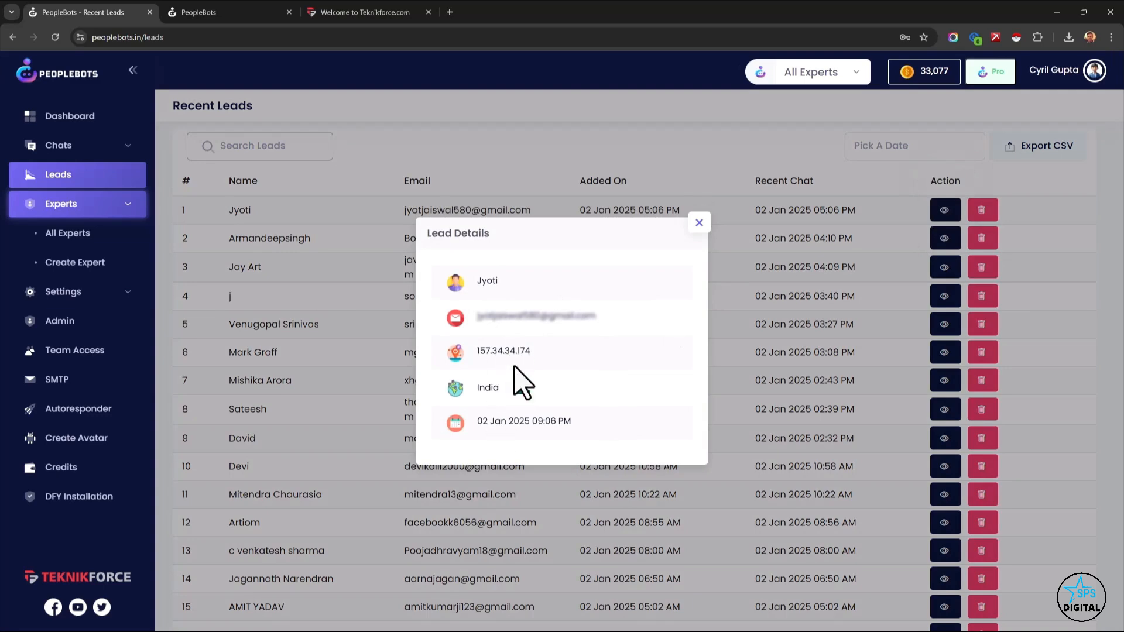
click(698, 222)
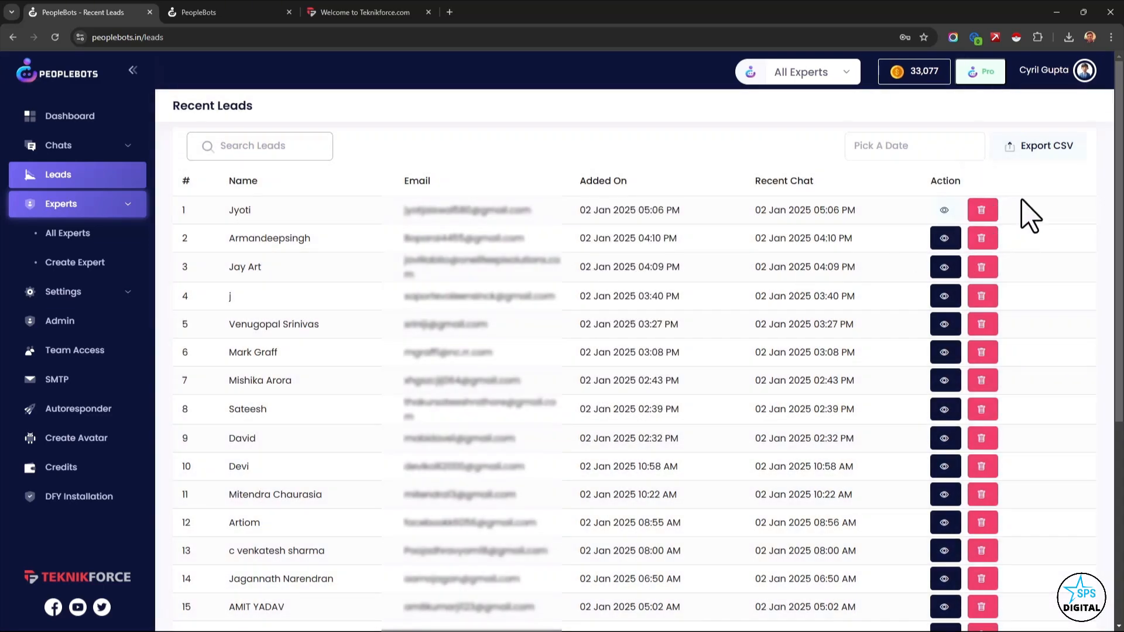
click(1047, 146)
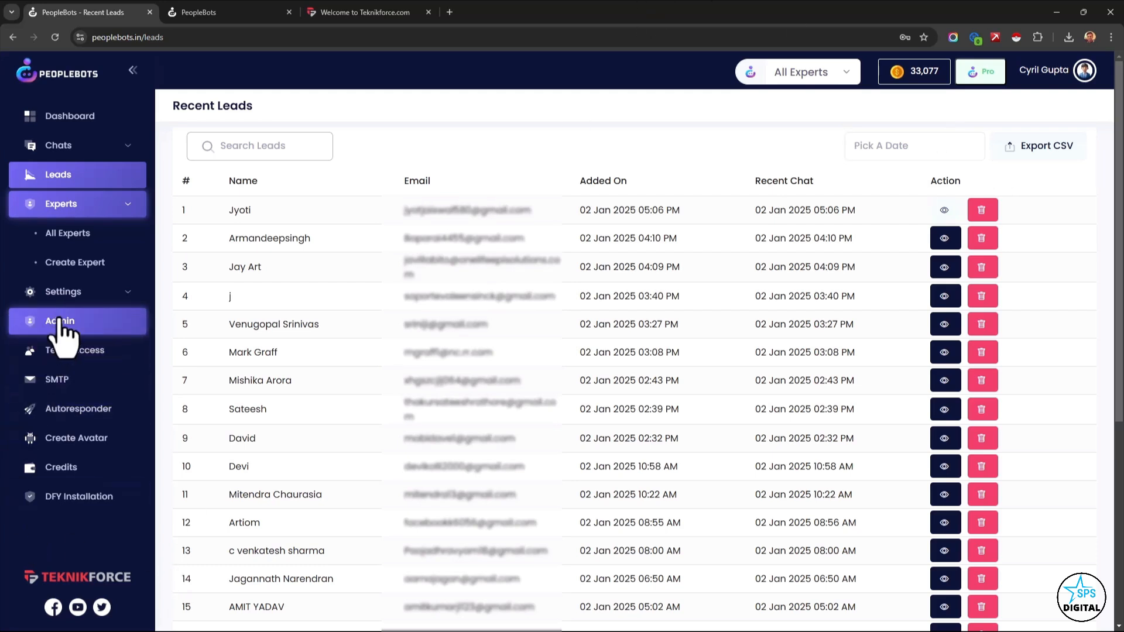
Review the fields in the user's own profile and open the Team Access page to view its pending and current members.
click(63, 292)
click(73, 263)
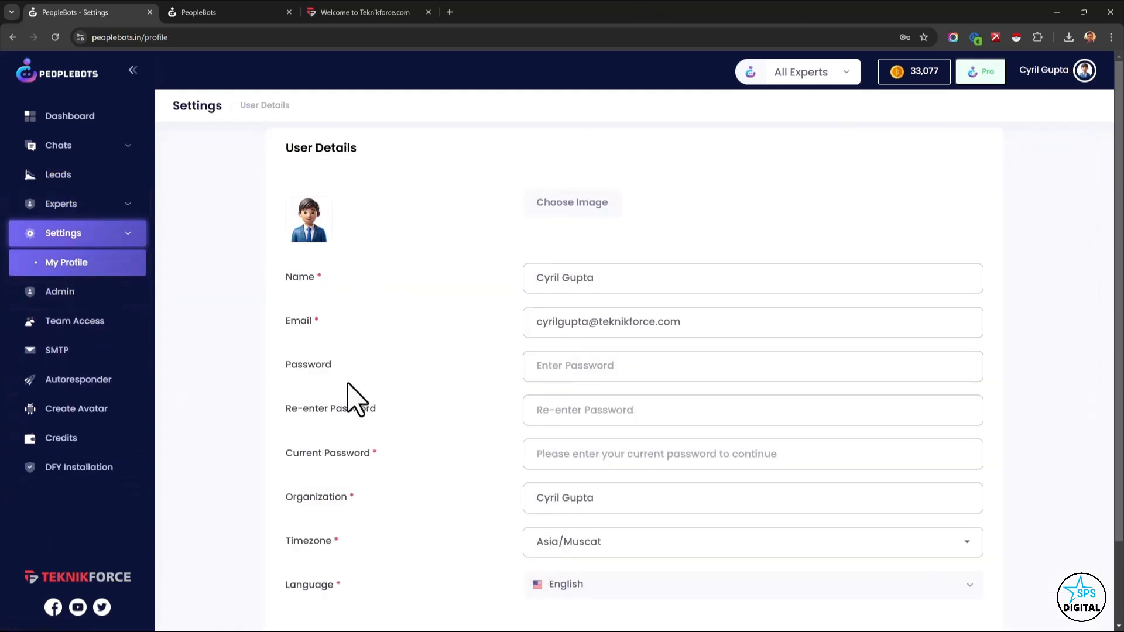
scroll(350, 386, down, 2)
scroll(346, 381, up, 2)
scroll(582, 477, down, 2)
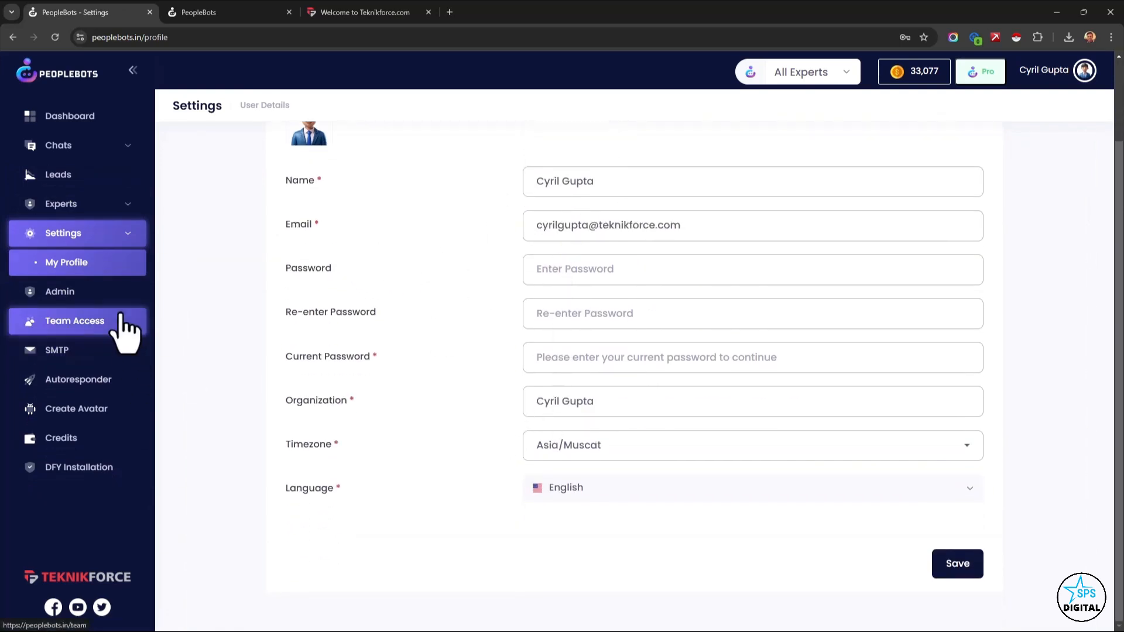
click(121, 319)
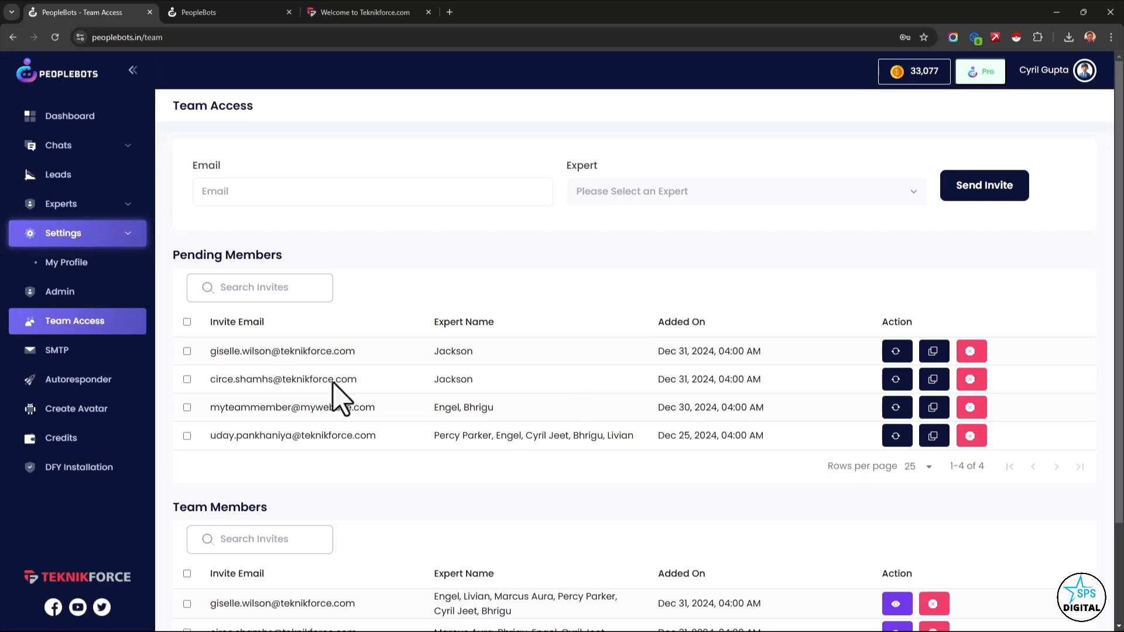
Open the SMTP settings and select the first expert listed.
click(101, 357)
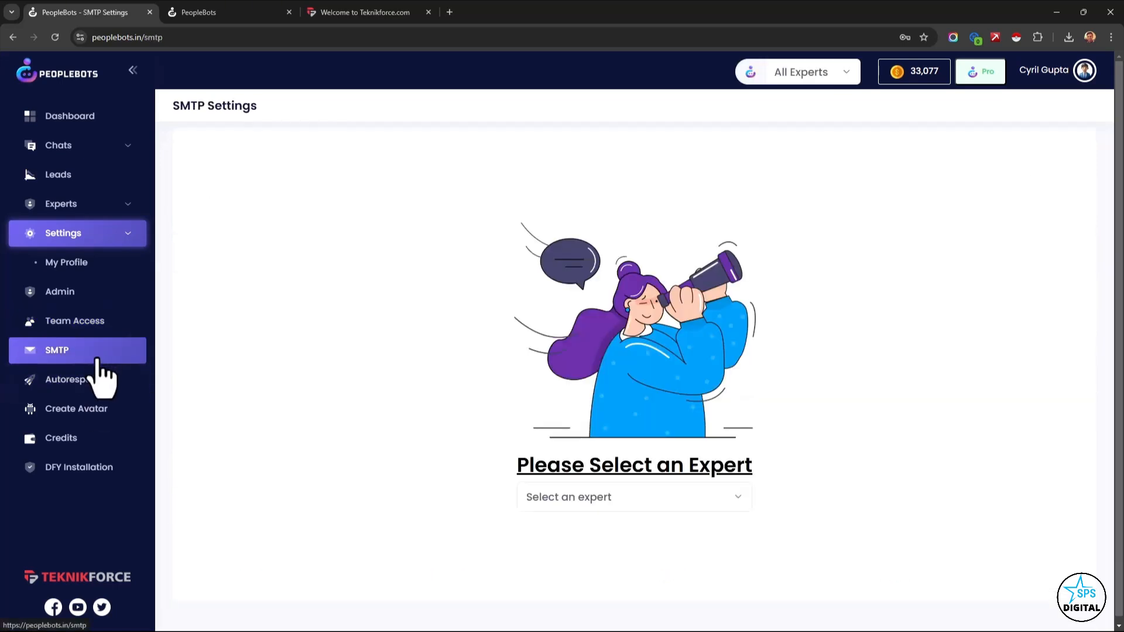
click(738, 504)
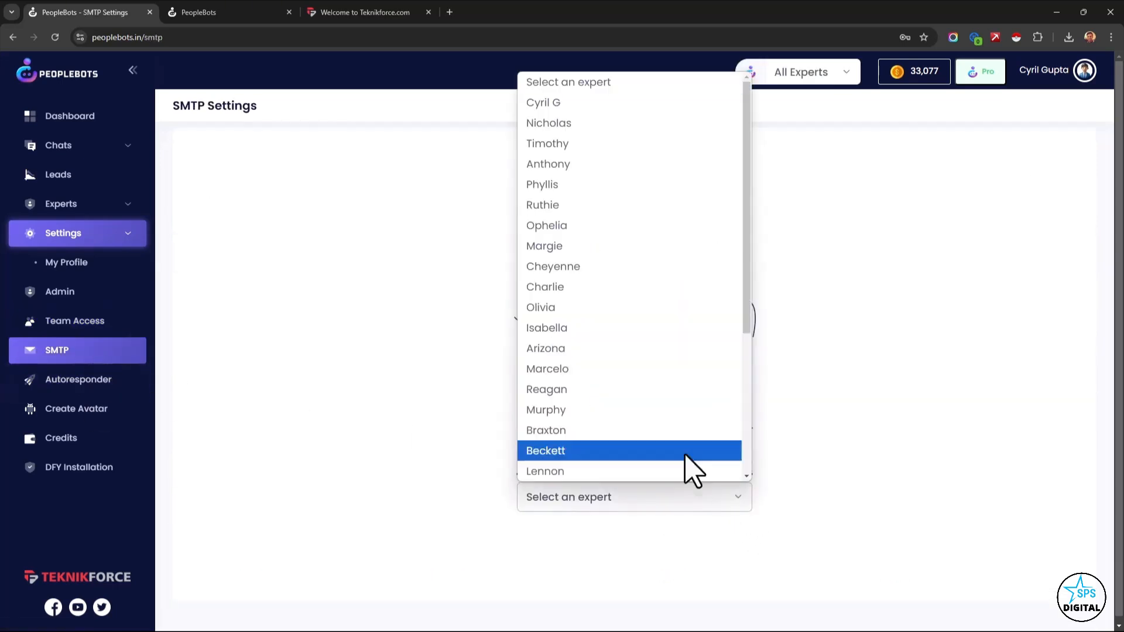
click(630, 108)
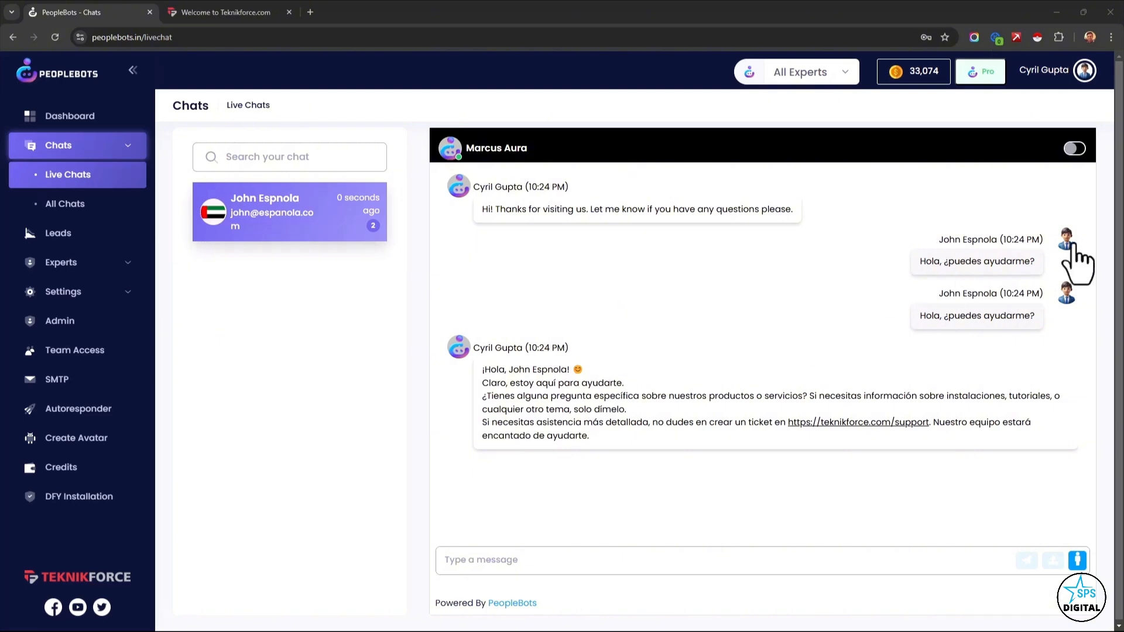
Examine the visitor's Spanish message and the bot's Spanish reply in the live chat.
drag(946, 262, 1031, 264)
click(1029, 263)
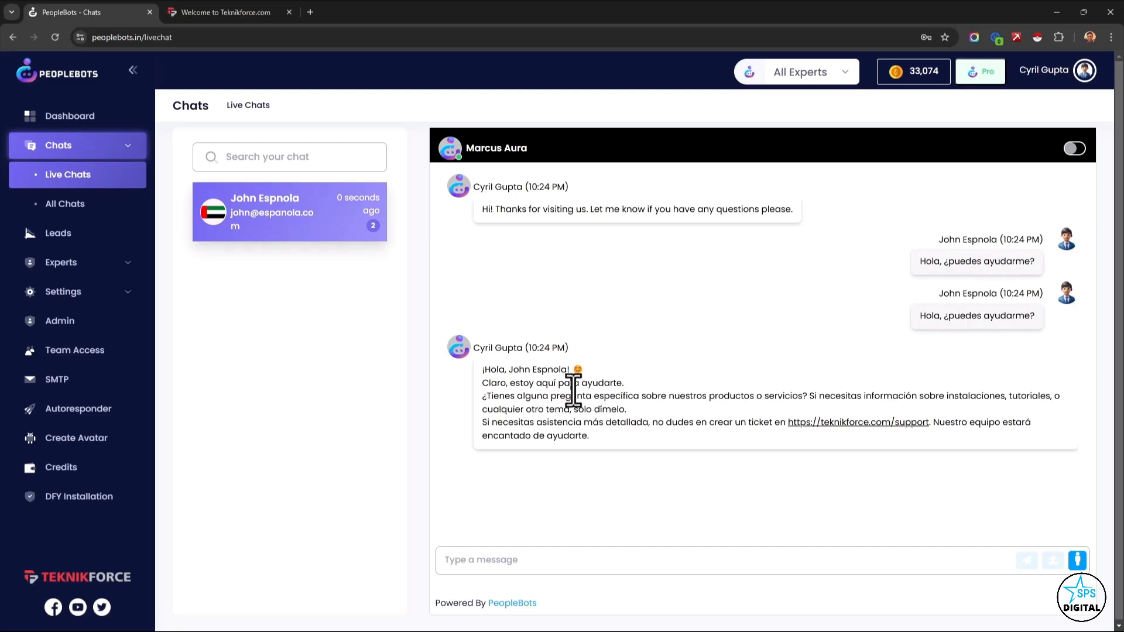
drag(571, 389, 627, 443)
click(628, 443)
Turn on translation for the live chat and look at the target languages, keeping English.
click(1077, 150)
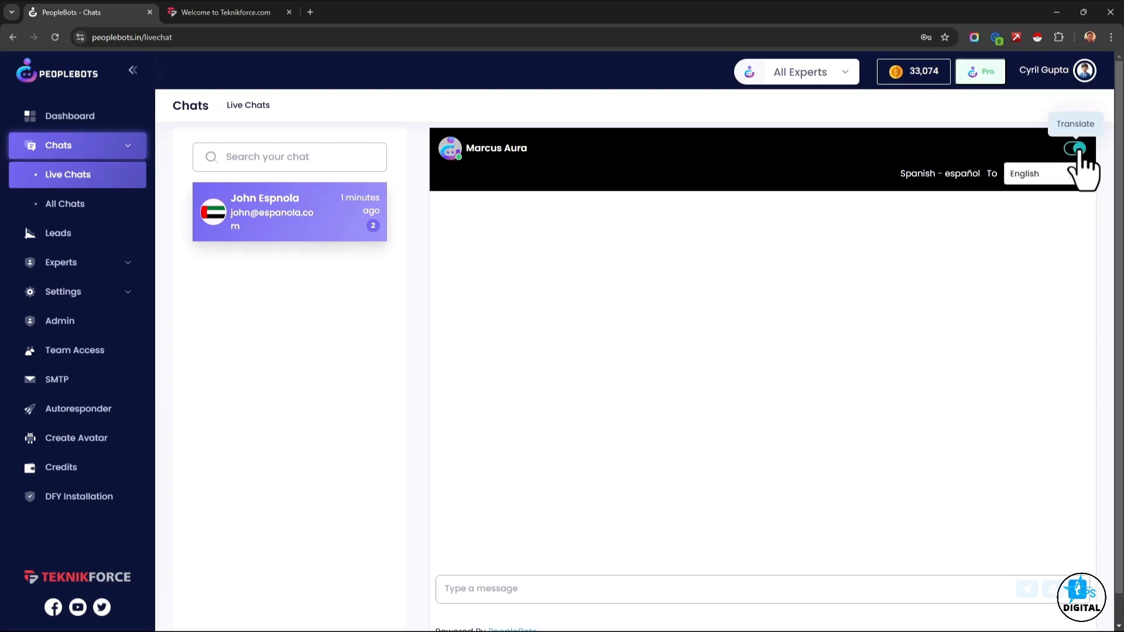
click(1074, 176)
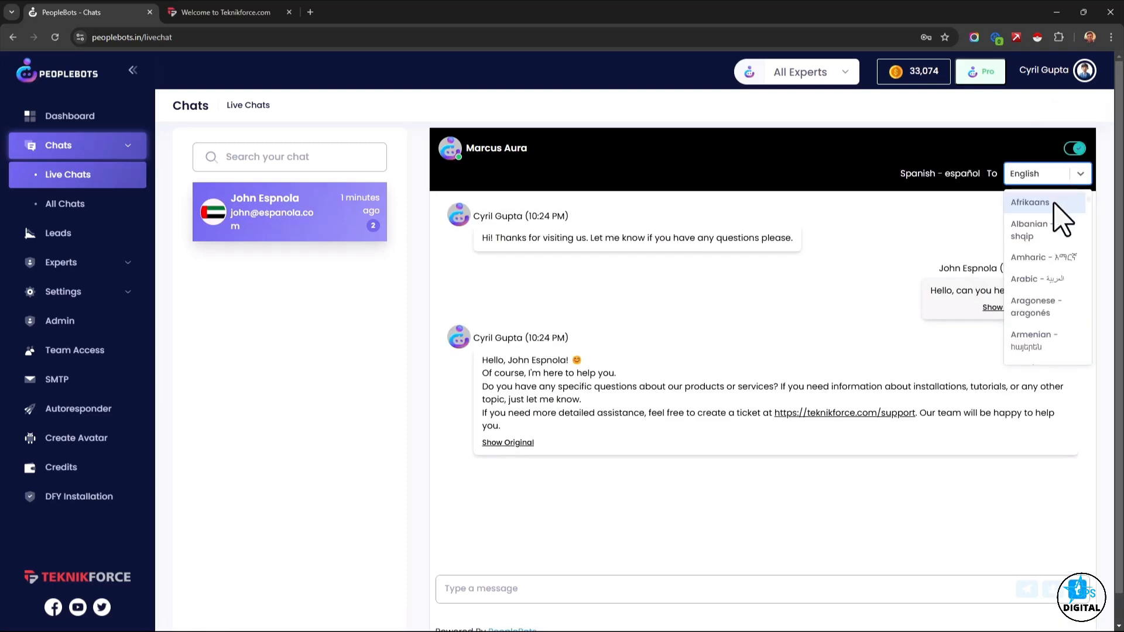
click(1023, 179)
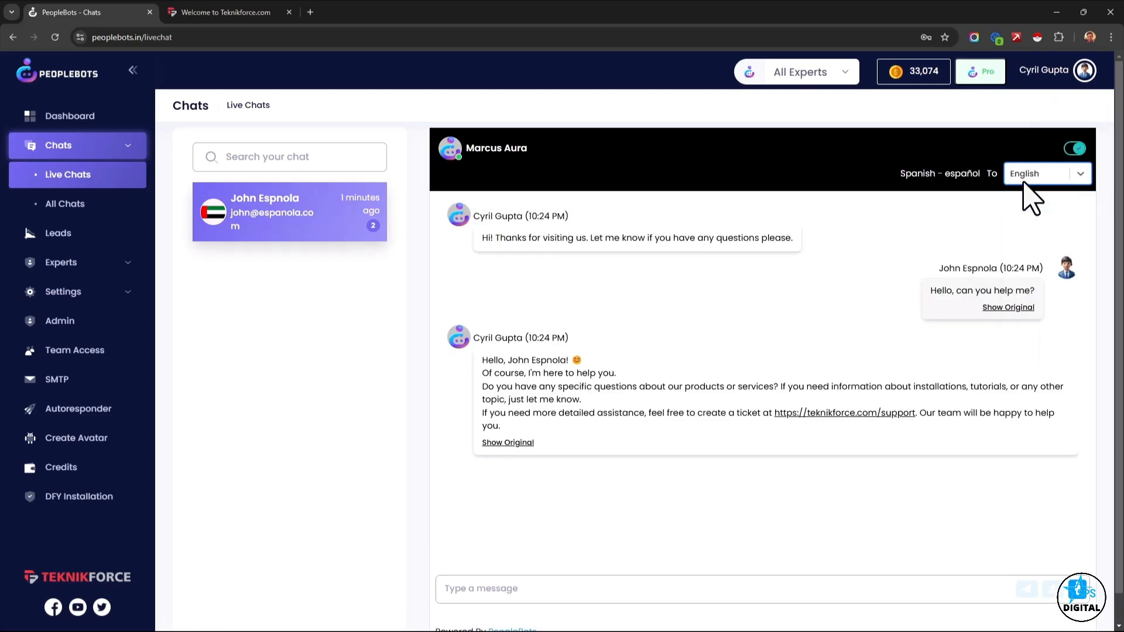
Switch the visitor's message between its Spanish original and the English translation.
click(1004, 308)
click(1004, 308)
click(1004, 309)
click(993, 308)
Take over the chat with the reply "Sure, I will help you!" and compare its original wording with the Spanish translation.
click(1073, 591)
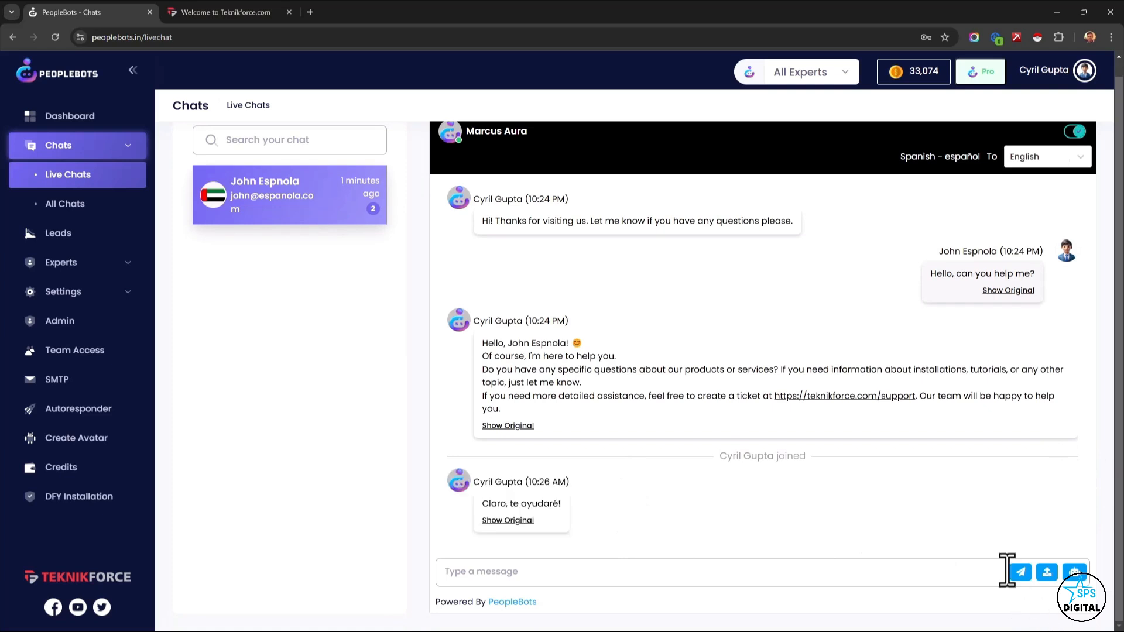
drag(488, 503, 504, 508)
click(513, 524)
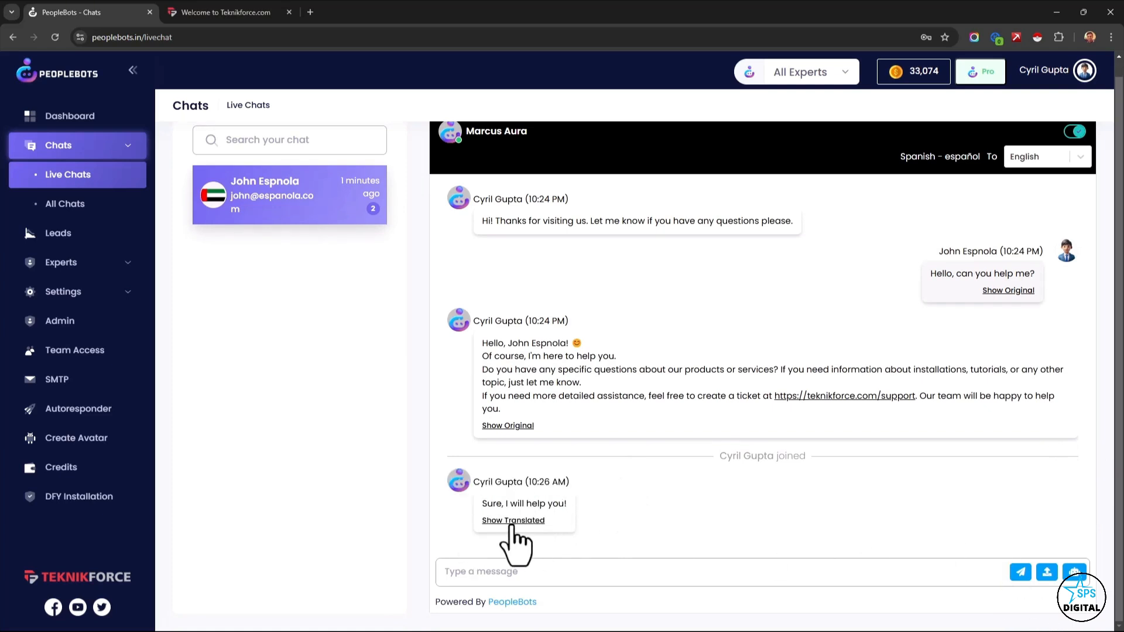
click(513, 523)
click(513, 523)
click(509, 522)
drag(485, 505, 545, 503)
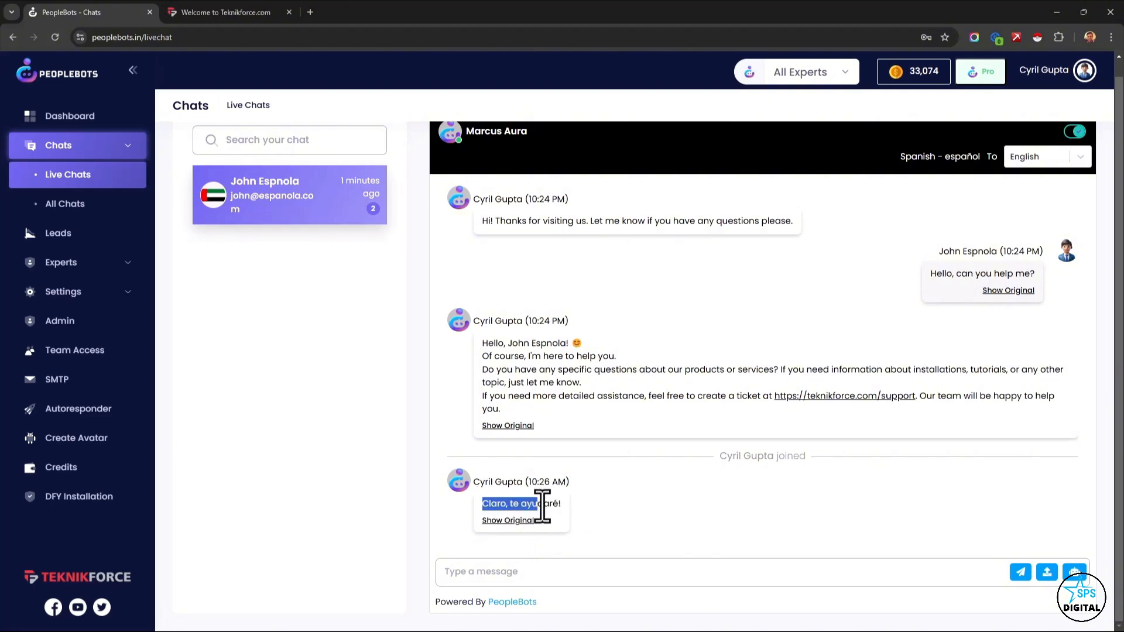
click(554, 504)
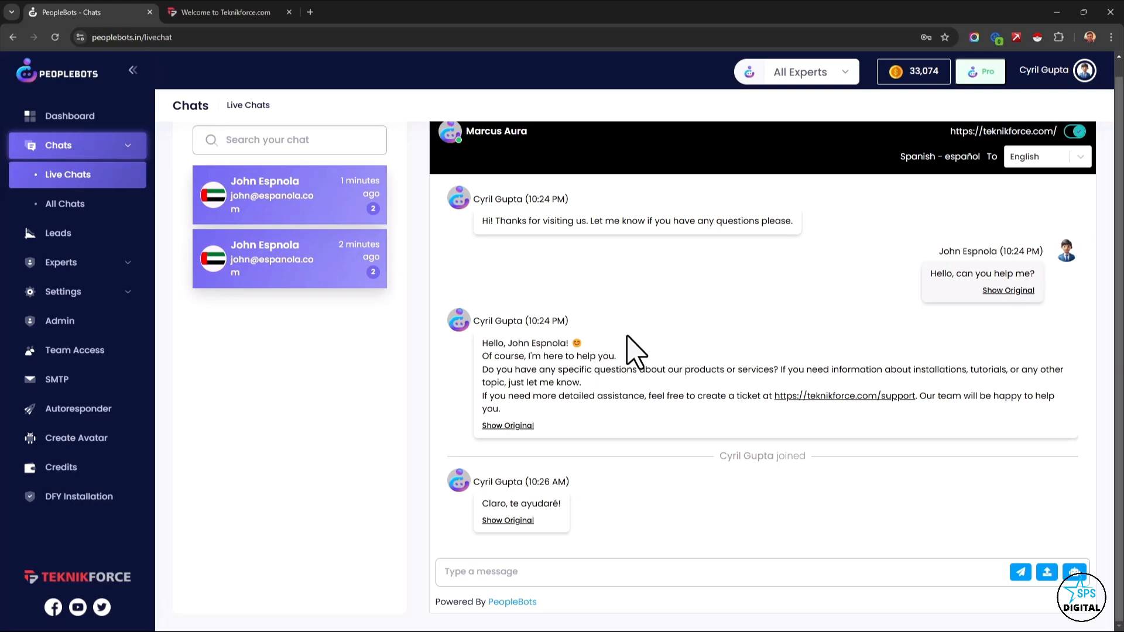
Go to the account dashboard.
click(36, 120)
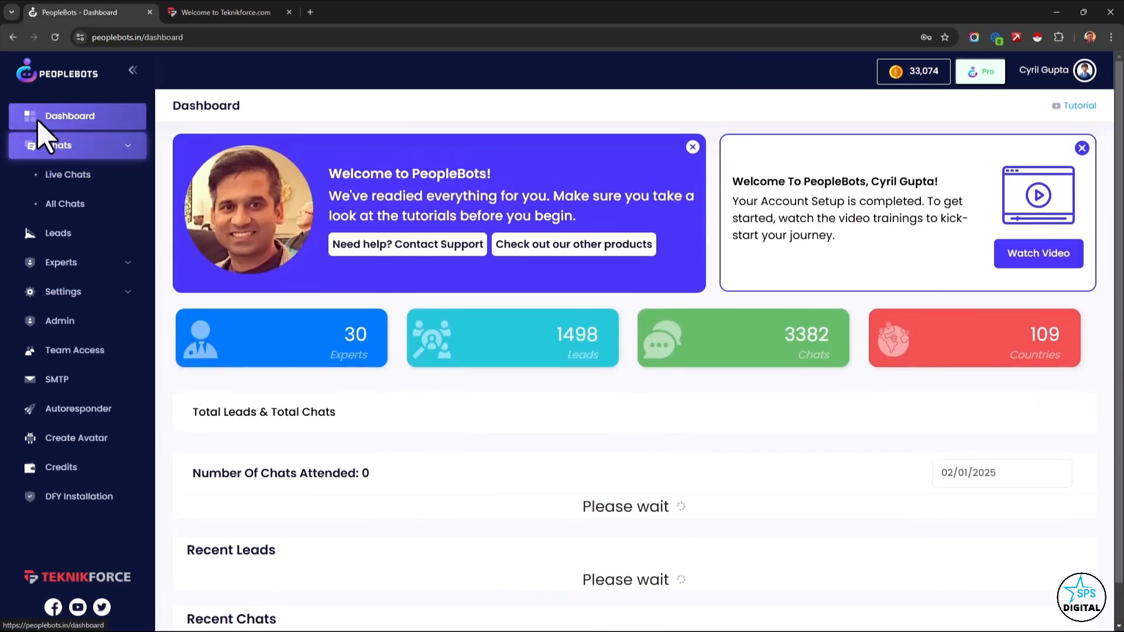